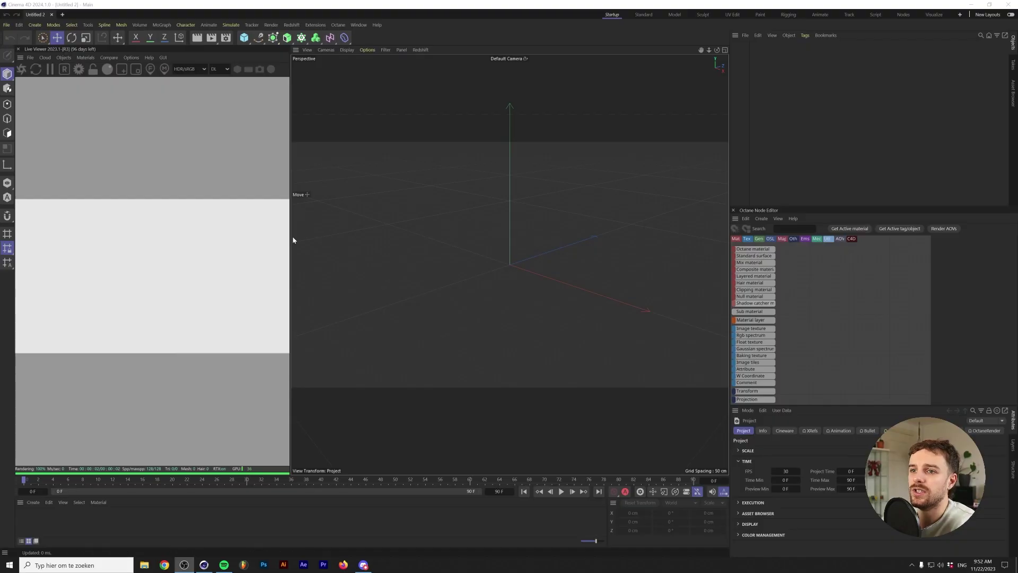
Sketch a freehand S-shaped spline about 173 by 330 cm in the Top view of the four-view layout
left_click_drag(289, 237, 329, 238)
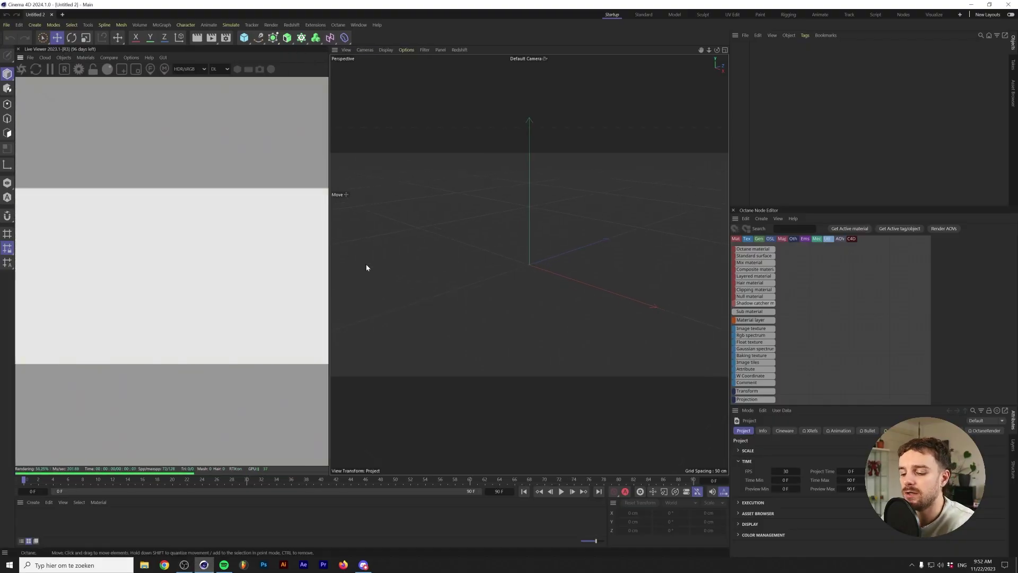
left_click(725, 49)
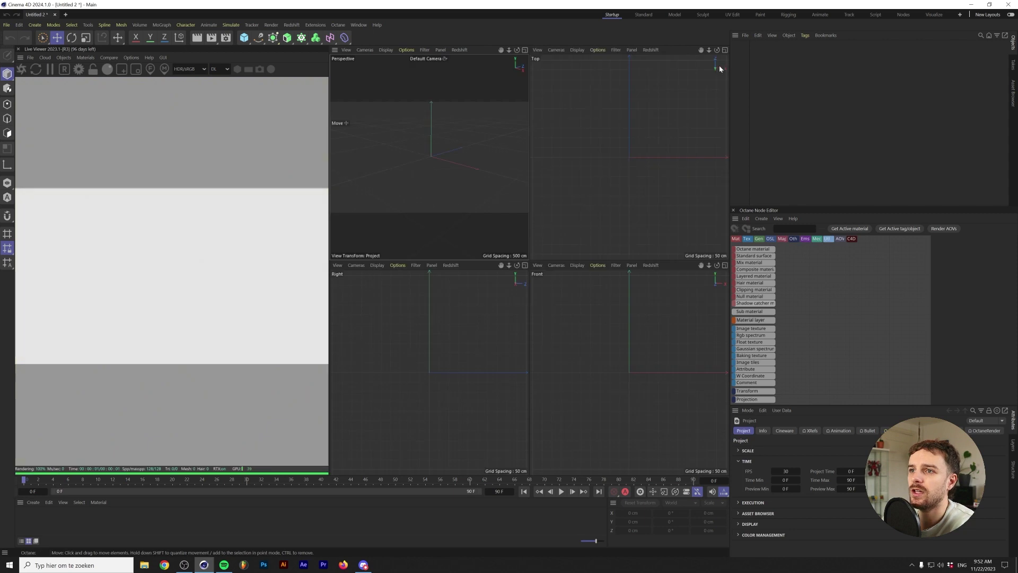
left_click(260, 39)
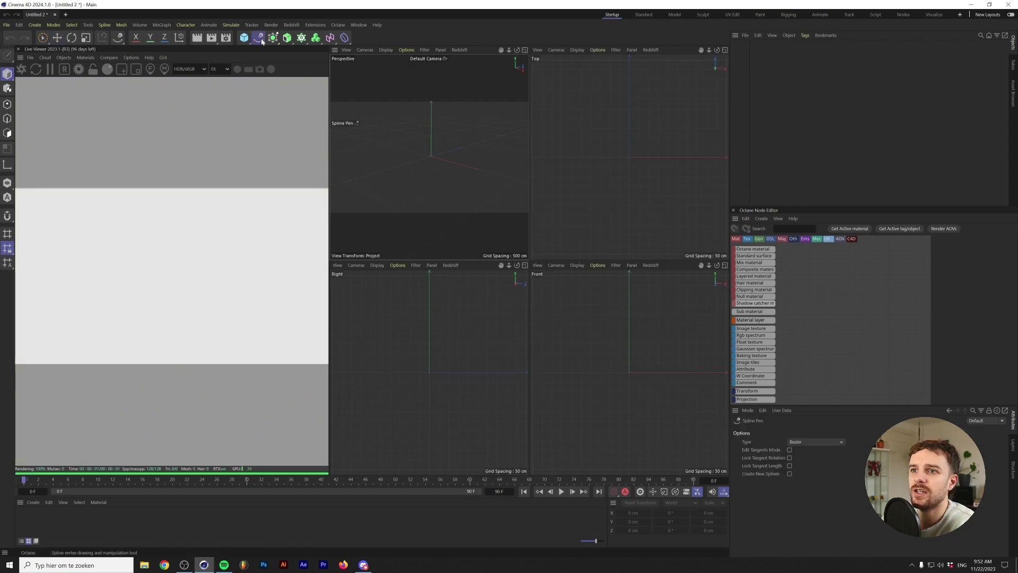
left_click_drag(259, 40, 281, 64)
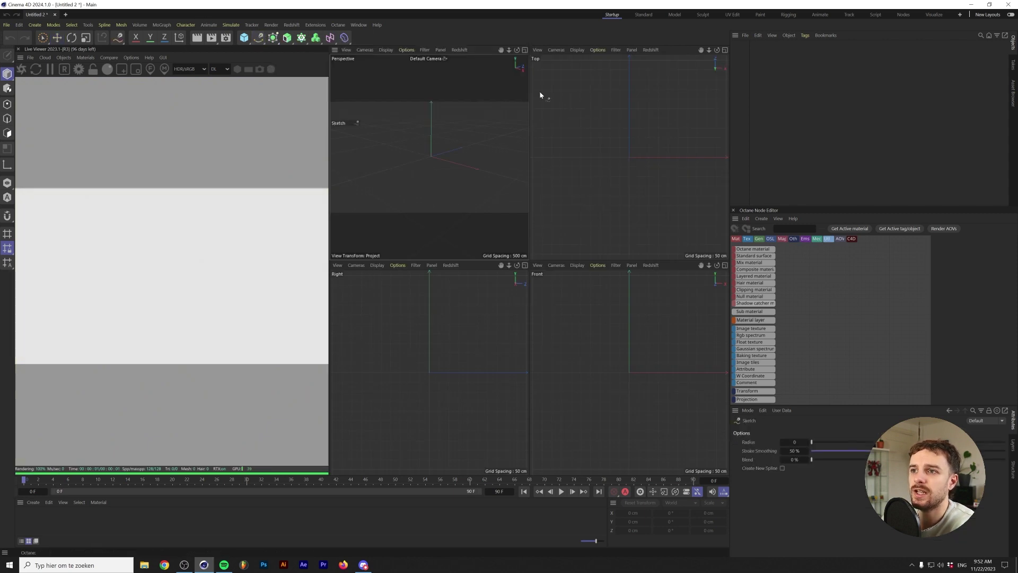
left_click_drag(640, 100, 645, 139)
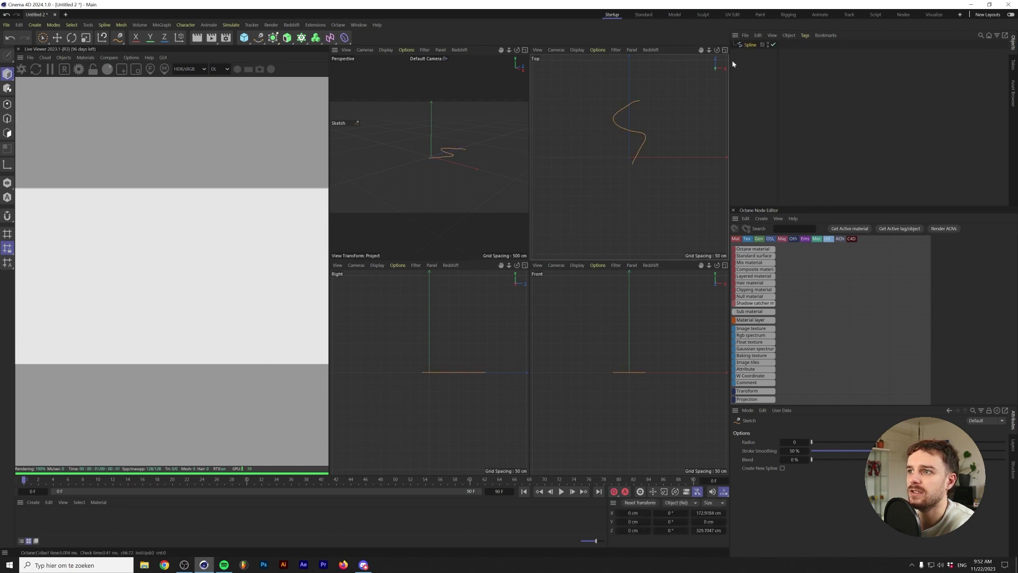
Soften the S-curve's bends in the Top view with the Spline Smooth tool
left_click_drag(259, 38, 295, 84)
left_click(293, 80)
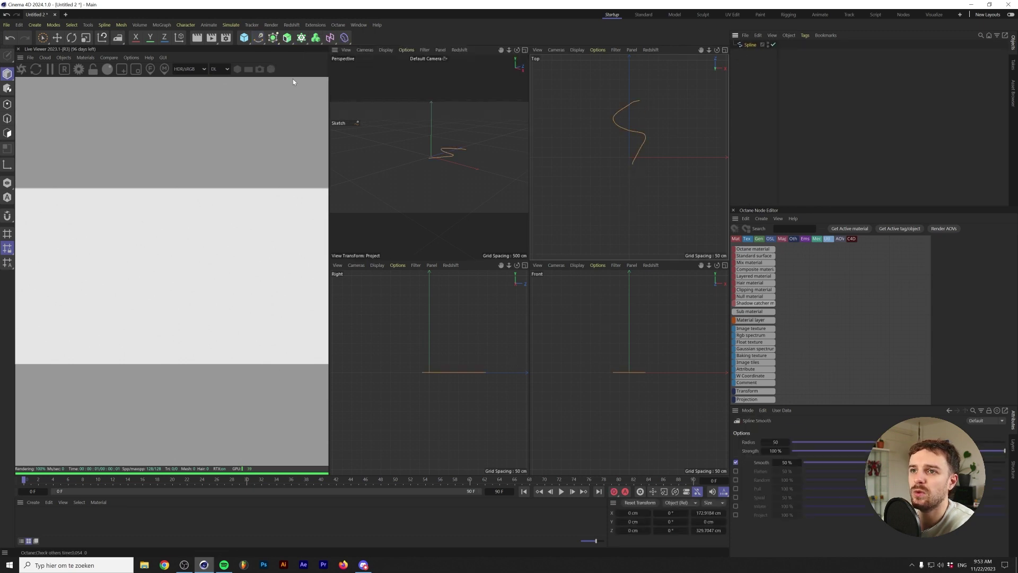
mouse_move(644, 105)
left_mouse_down()
mouse_move(628, 104)
mouse_move(647, 137)
mouse_move(631, 154)
left_mouse_up()
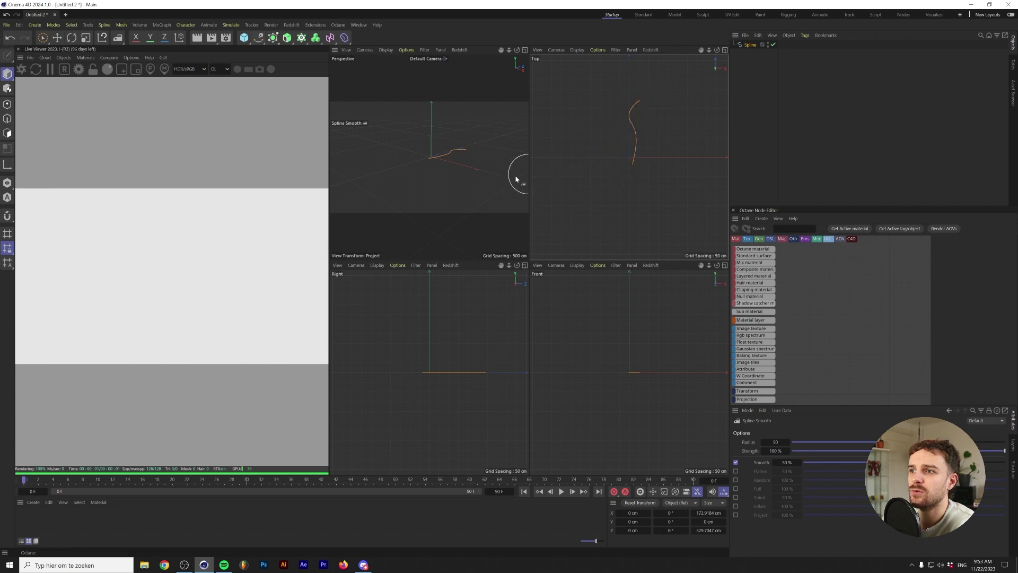
Reshape the spline in the Right and Front views with the Spline Pen, adding height waves and sideways bends
left_click(258, 37)
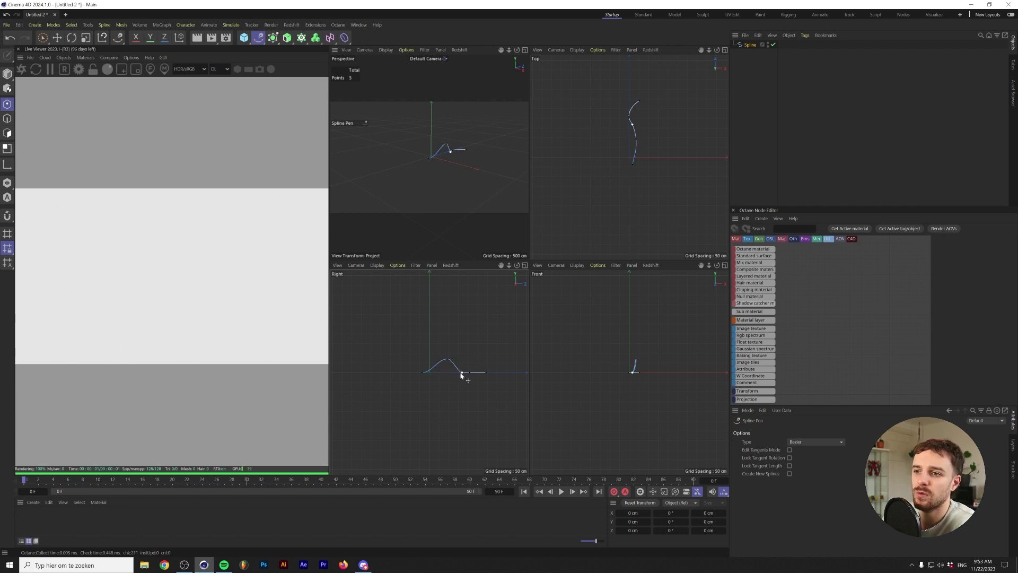
left_click_drag(460, 383, 469, 377)
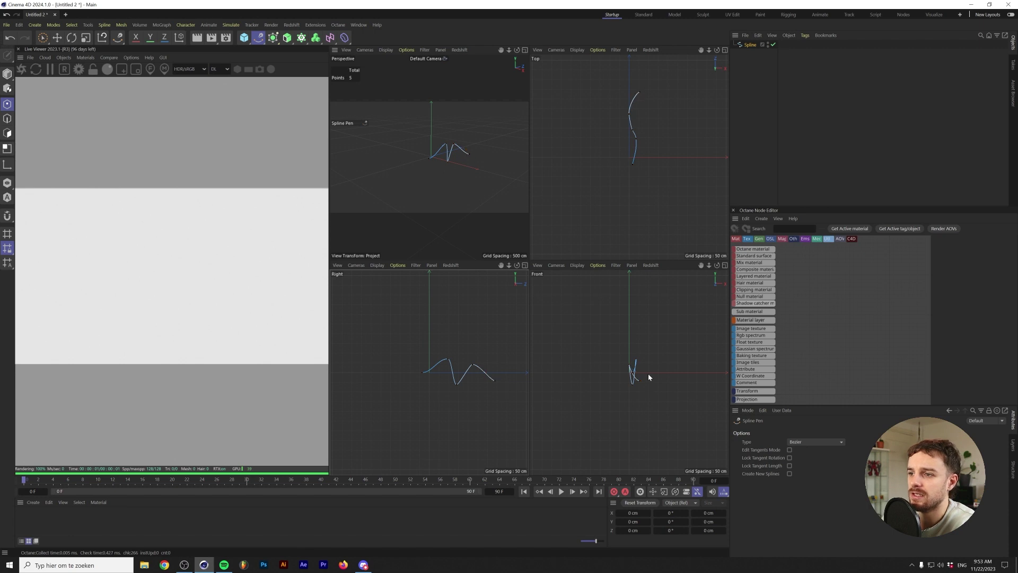
scroll(638, 376, "up", 5)
left_click_drag(611, 343, 661, 333)
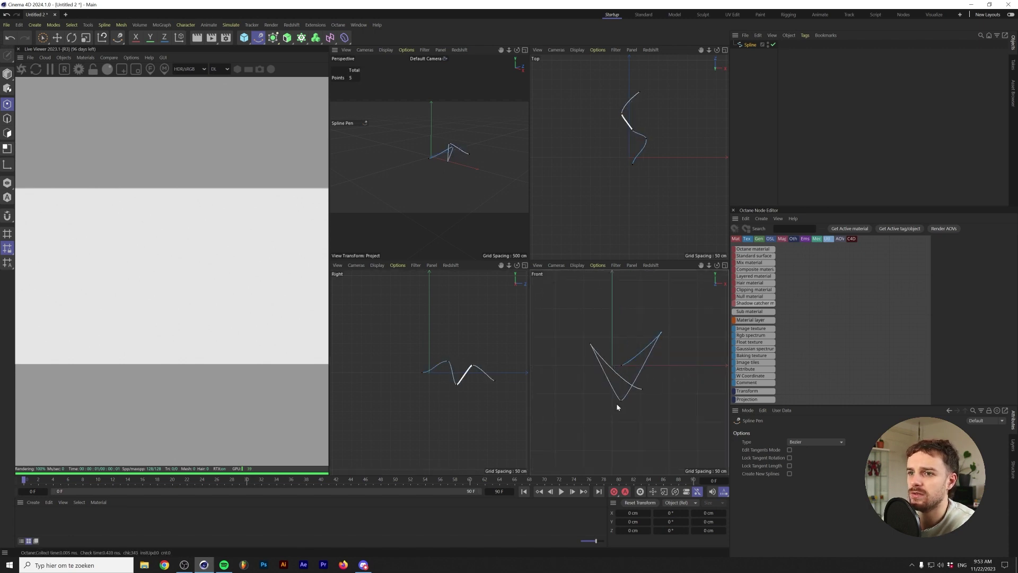
left_click_drag(622, 405, 611, 391)
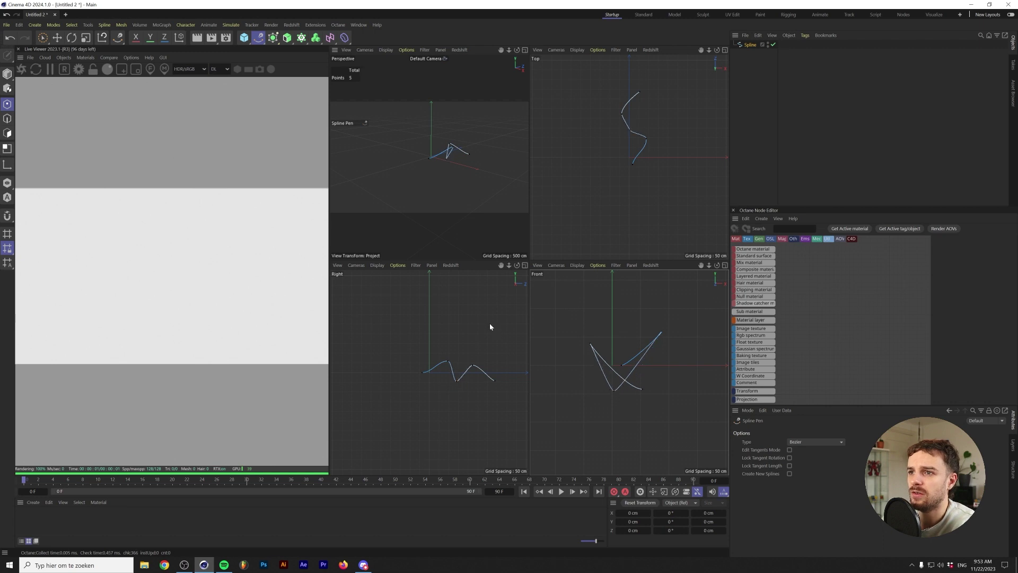
Smooth the reshaped spline with Spline Smooth at 77% strength and return to Model mode in a full Perspective view
left_click(258, 37)
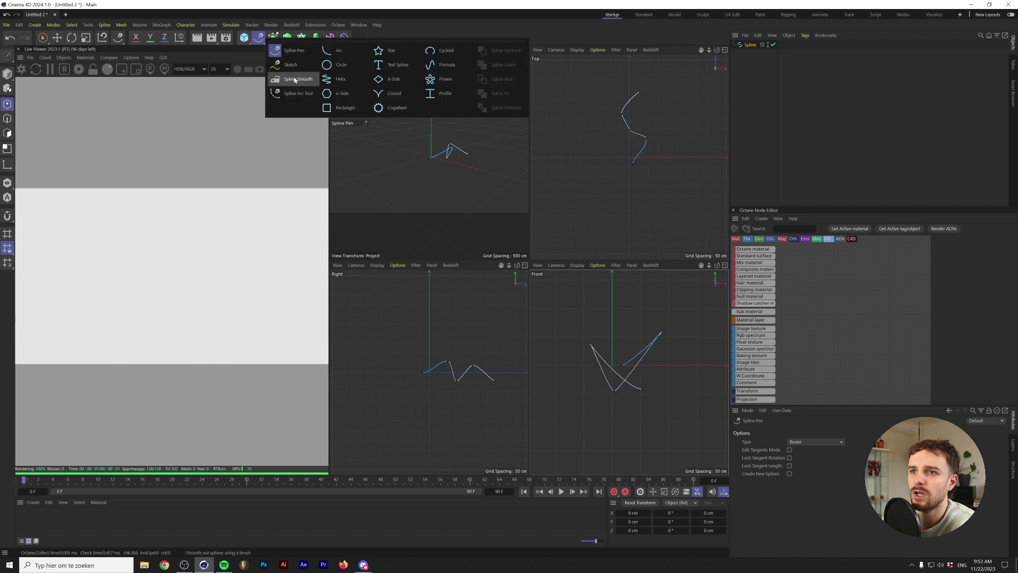
left_click(297, 79)
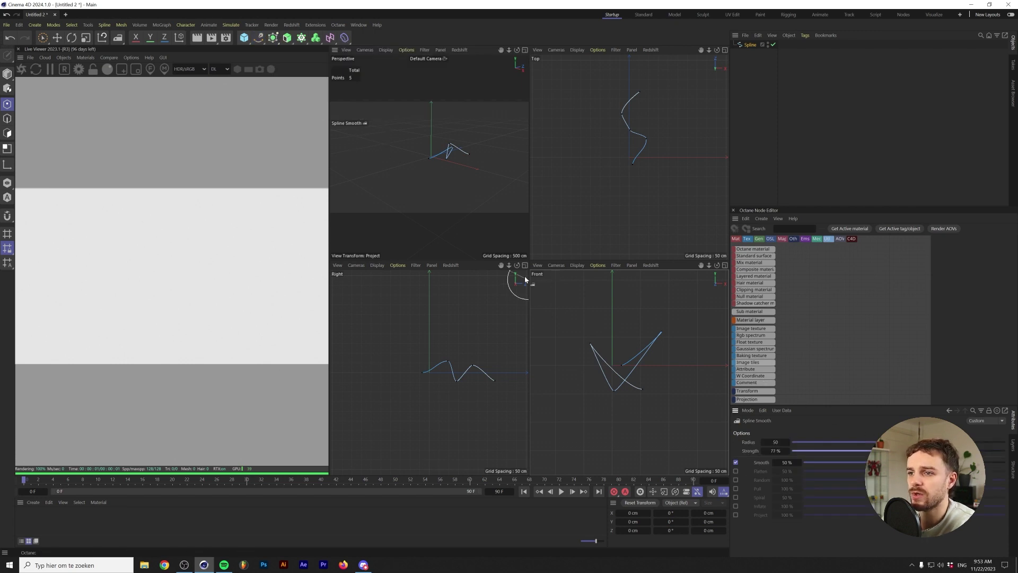
left_click_drag(468, 170, 459, 173)
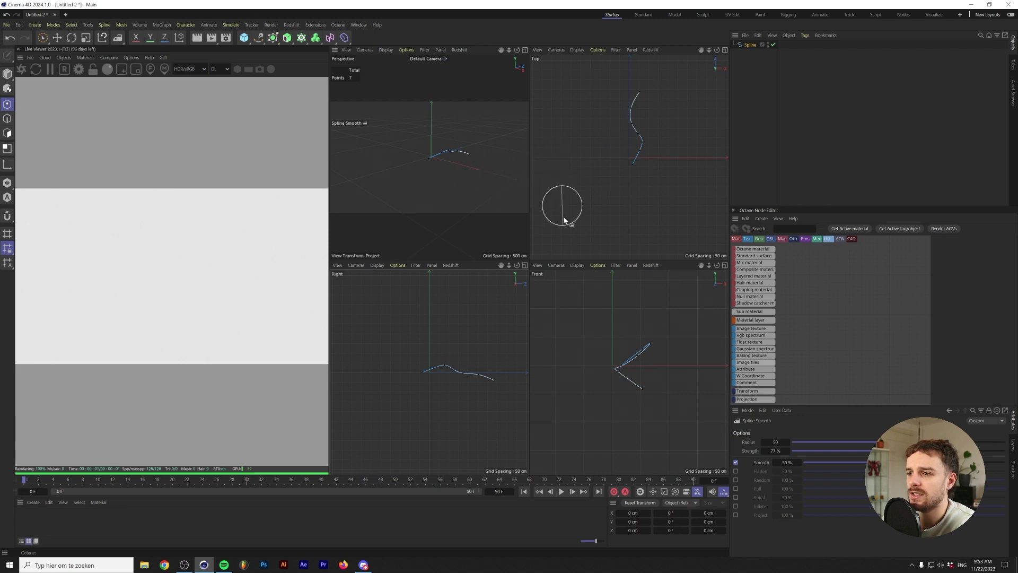
left_click(524, 50)
left_click_drag(515, 247, 416, 209, "alt")
left_click(7, 74)
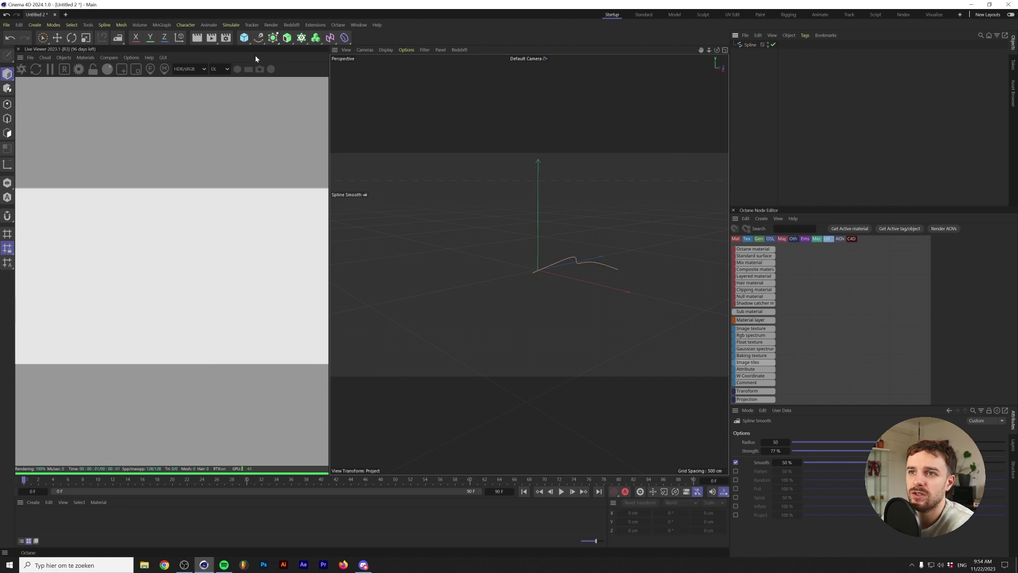
Add a Sweep generator as the parent of the spline
left_click(261, 40)
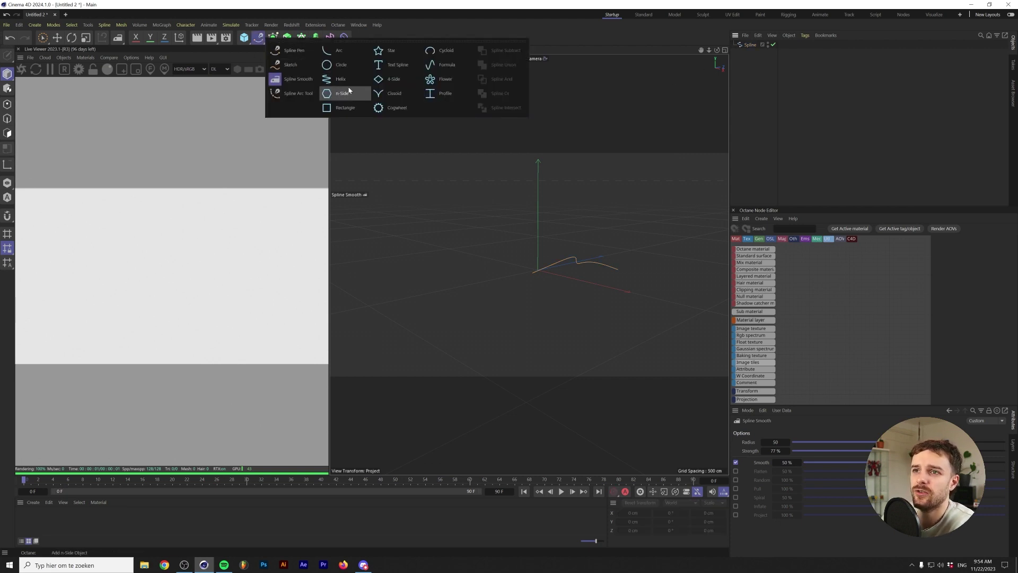
left_click(286, 41)
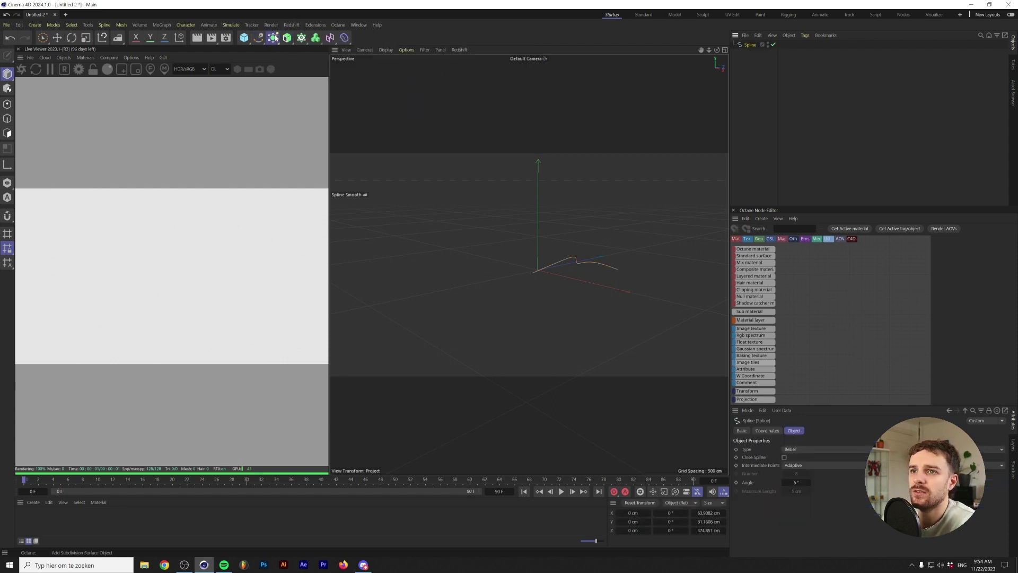
left_click(276, 37)
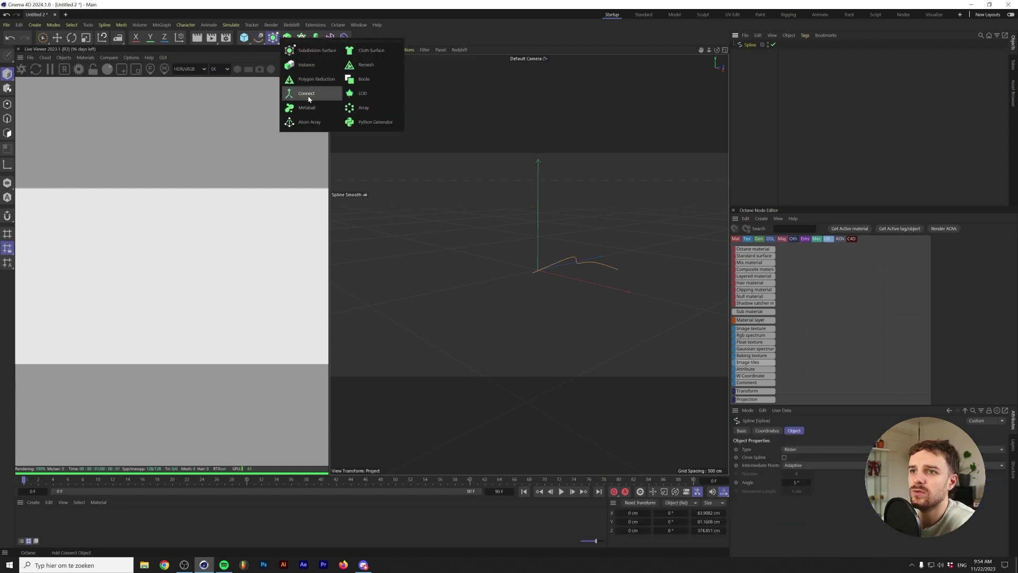
left_click(287, 37)
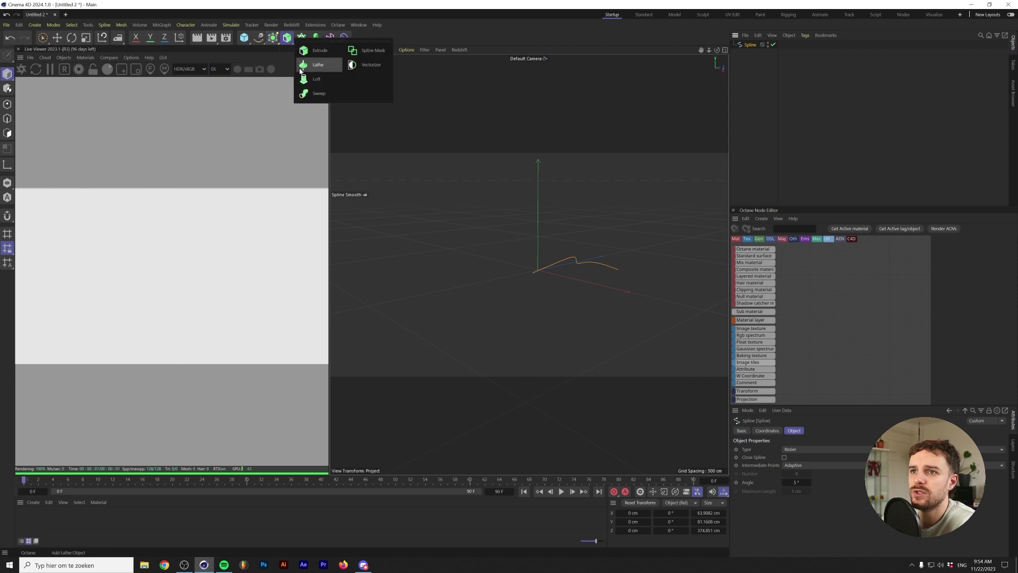
left_click(317, 93)
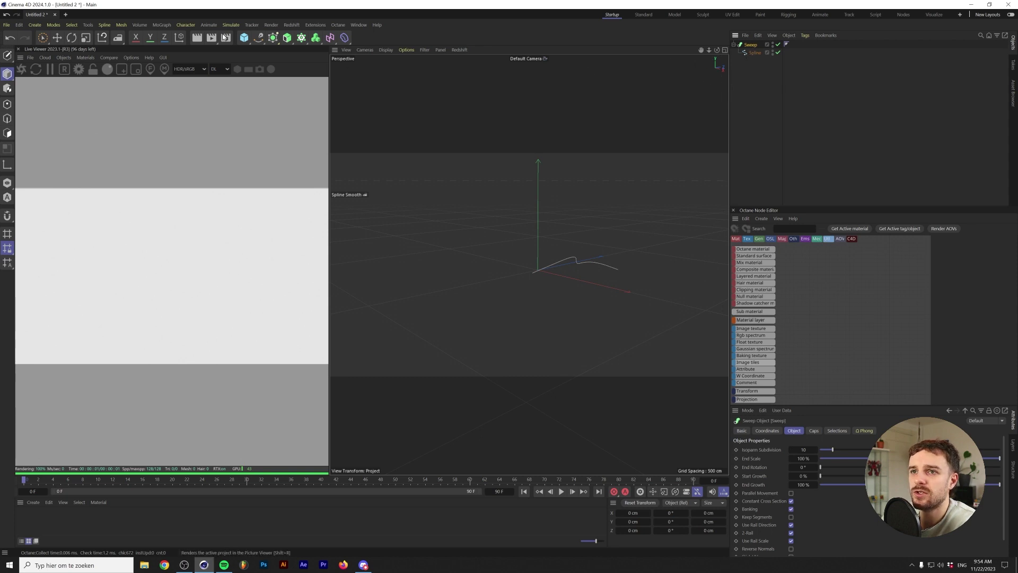
Add a Circle spline as the sweep's profile and set its radius to 50 cm
left_click(260, 39)
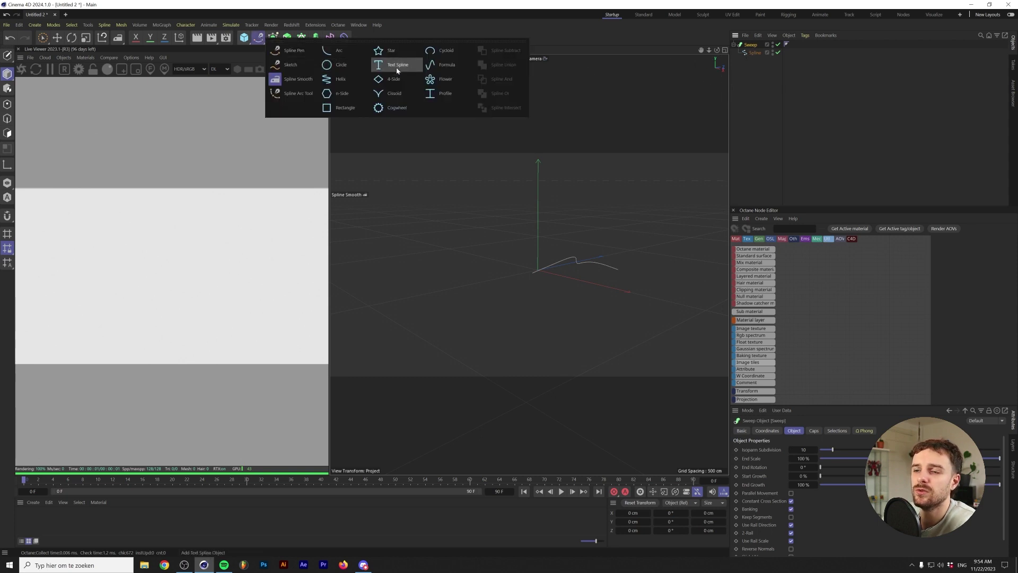
left_click(342, 65)
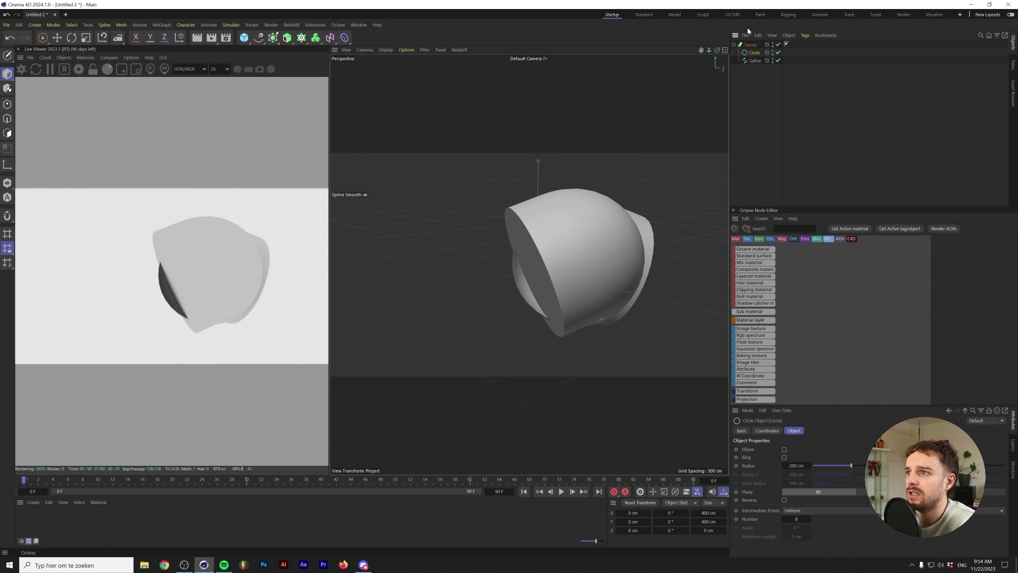
left_click_drag(626, 128, 679, 262, "alt")
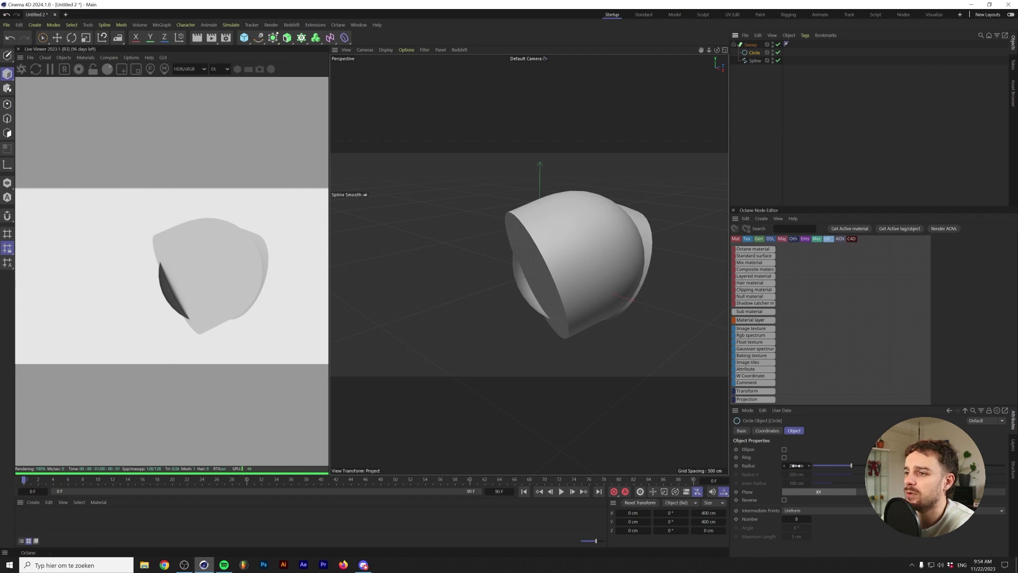
type("50")
key("Return")
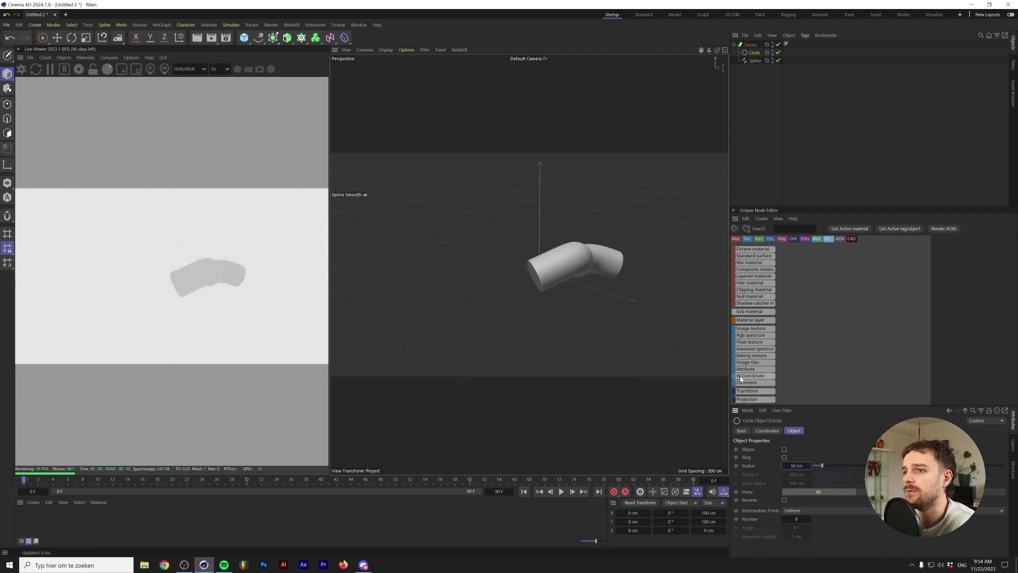
mouse_move(579, 262)
left_mouse_down("alt")
mouse_move(444, 274)
mouse_move(527, 224)
mouse_move(666, 324)
mouse_move(695, 307)
mouse_move(509, 288)
mouse_move(542, 294)
mouse_move(634, 257)
mouse_move(664, 282)
mouse_move(622, 302)
mouse_move(540, 284)
mouse_move(555, 285)
mouse_move(541, 275)
mouse_move(571, 262)
left_mouse_up("alt")
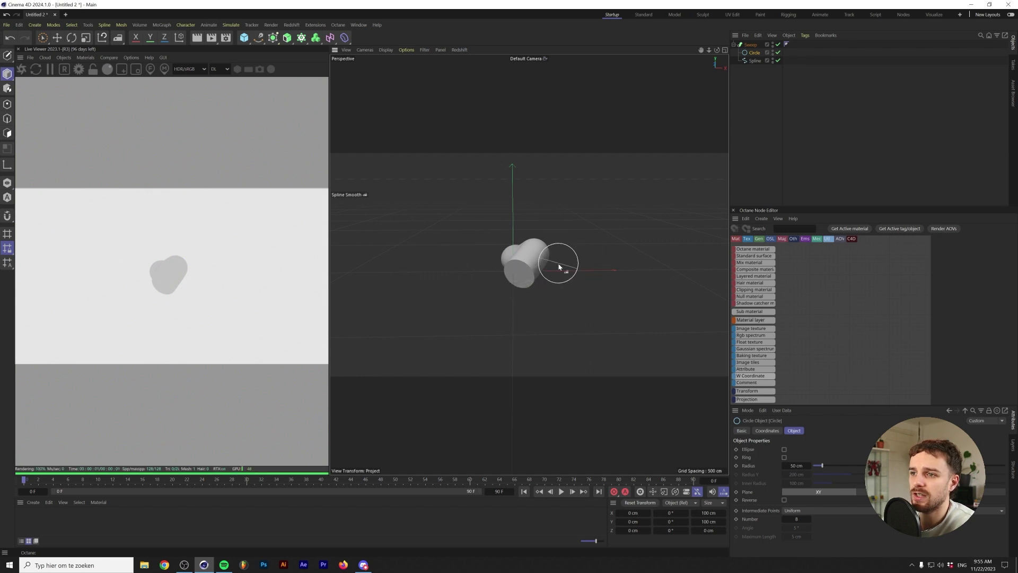
Taper the end of the sweep to a point by lowering the last point of its Details scale curve to zero
left_click(754, 61)
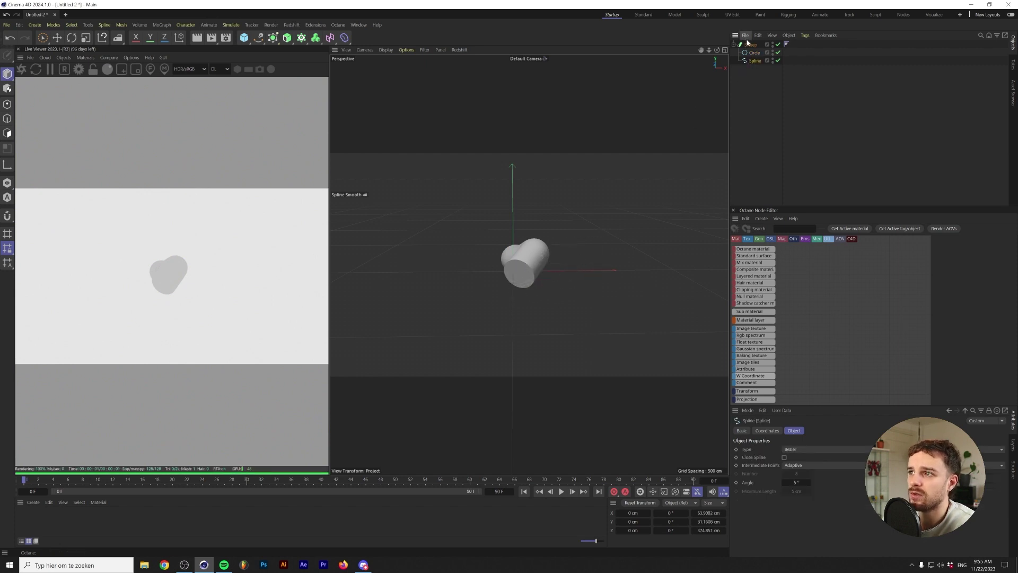
left_click(750, 45)
scroll(845, 523, "down", 1)
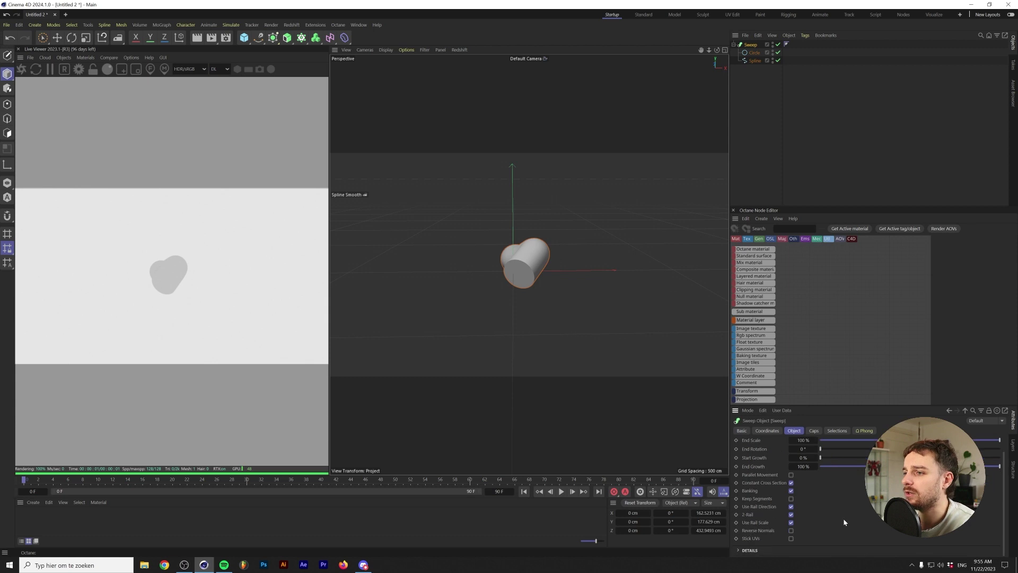
left_click(748, 551)
scroll(808, 502, "down", 4)
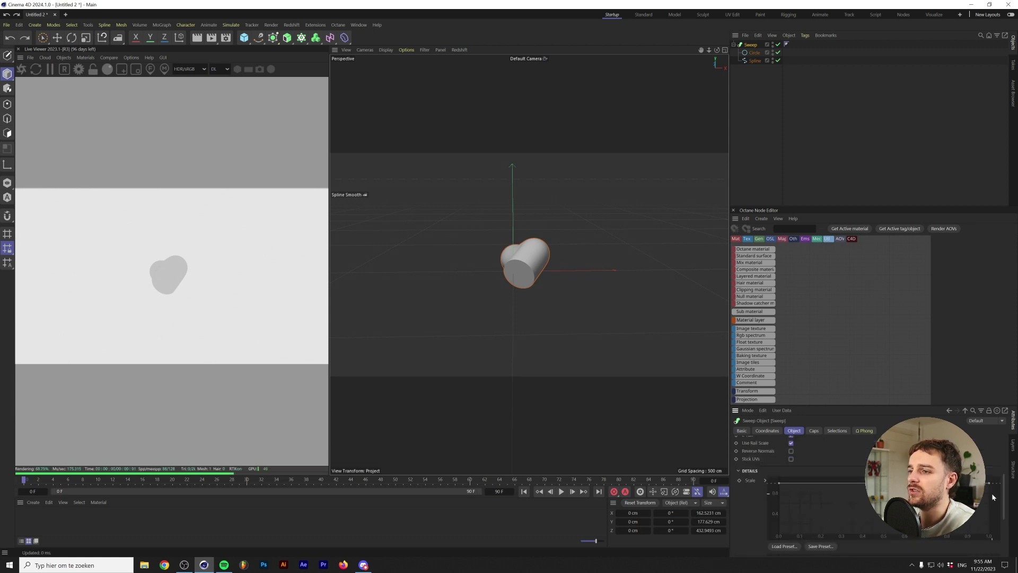
left_click_drag(990, 485, 962, 534)
left_click_drag(501, 270, 705, 359, "alt")
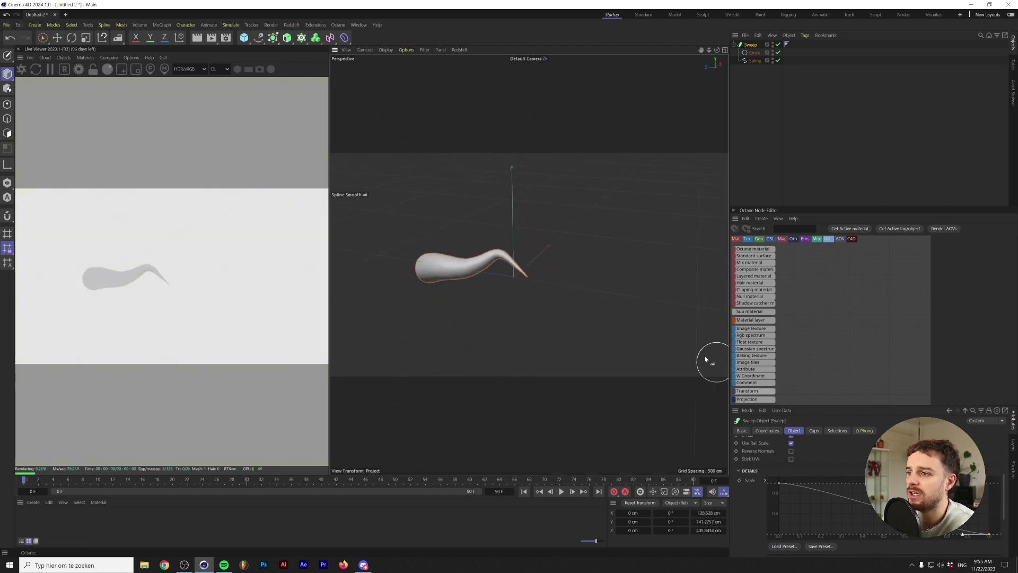
Reverse the taper by raising the scale curve's end point back to full and lowering its start point to zero
left_click_drag(989, 534, 1011, 479)
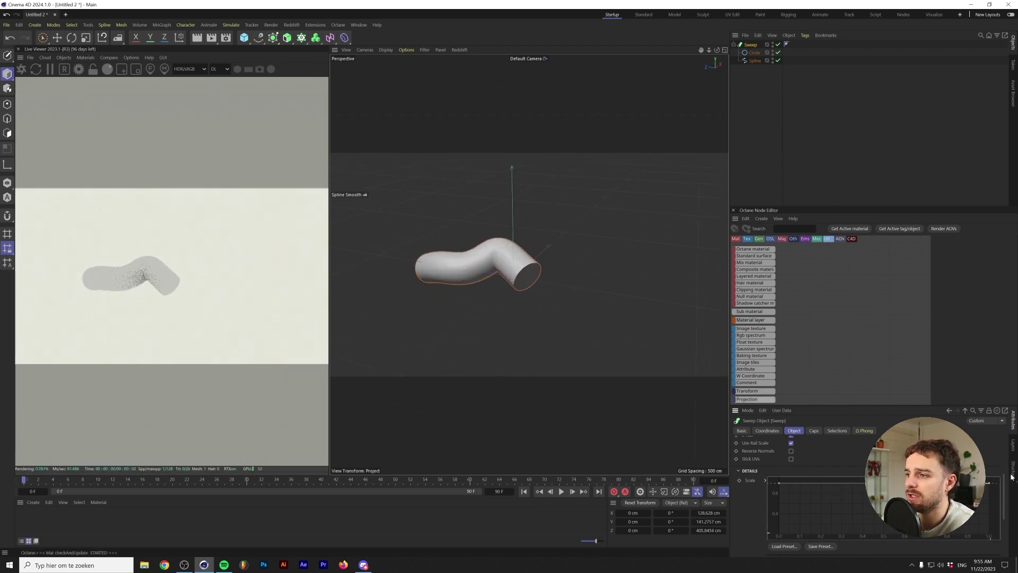
left_click_drag(779, 482, 804, 534)
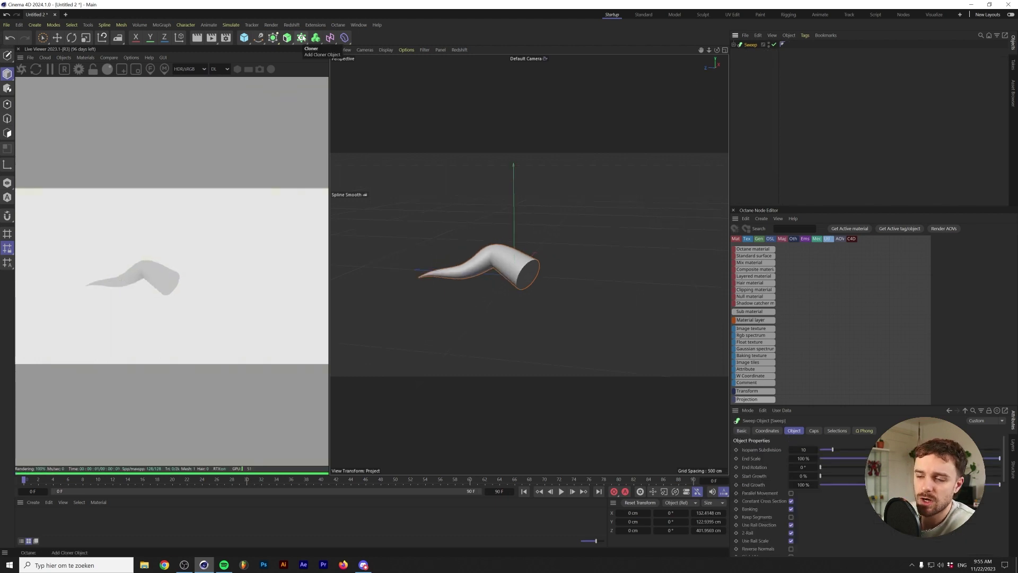
Place the sweep inside a Cloner and add a Sphere with a 100 cm radius to the scene
left_click(301, 38)
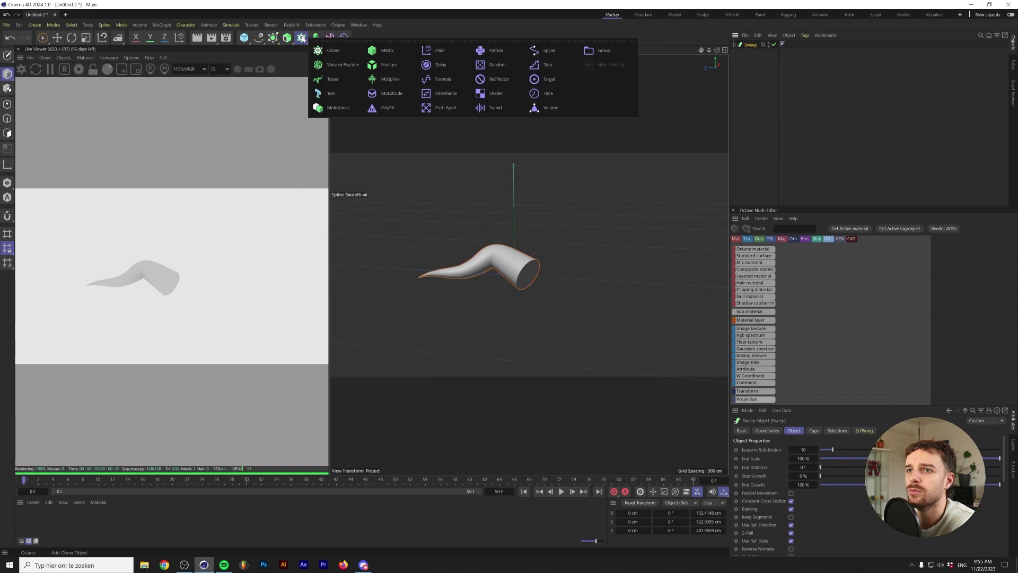
left_click(333, 51, "alt")
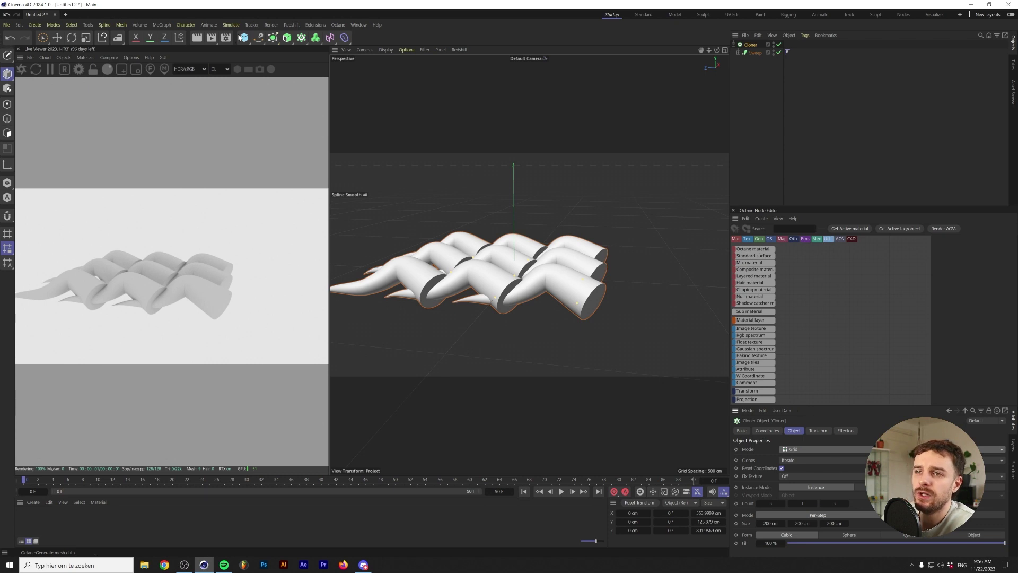
left_click(242, 40)
left_click(402, 66)
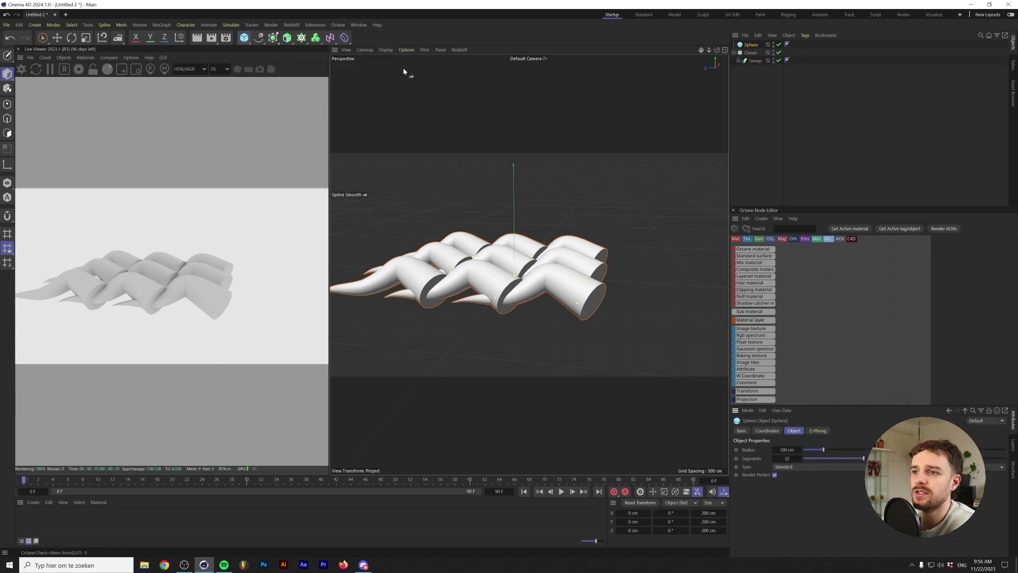
Switch the Cloner to Object mode and assign the Sphere as the object on which the sweeps are distributed
left_click(806, 449)
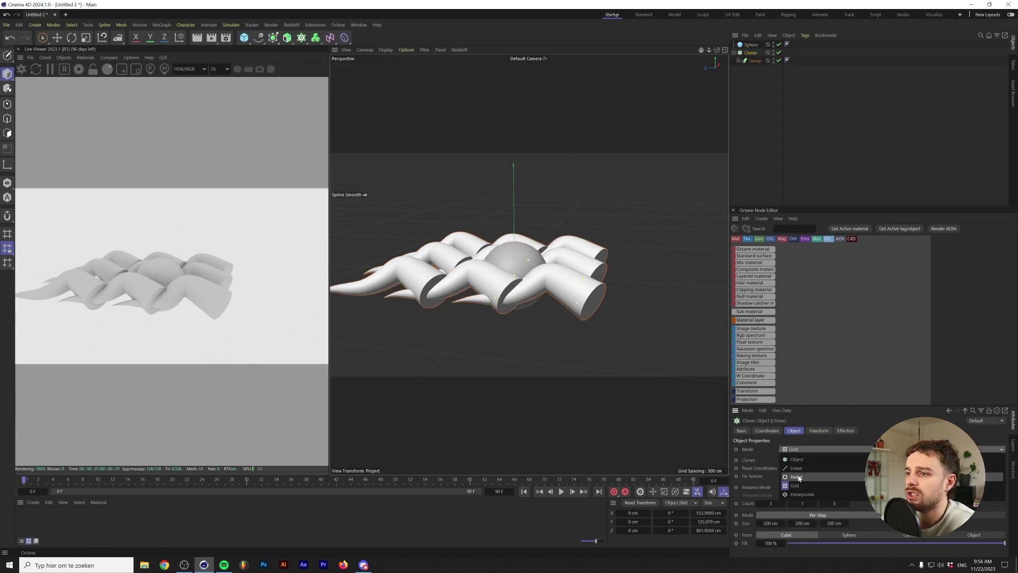
left_click(806, 459)
left_click_drag(751, 44, 842, 405)
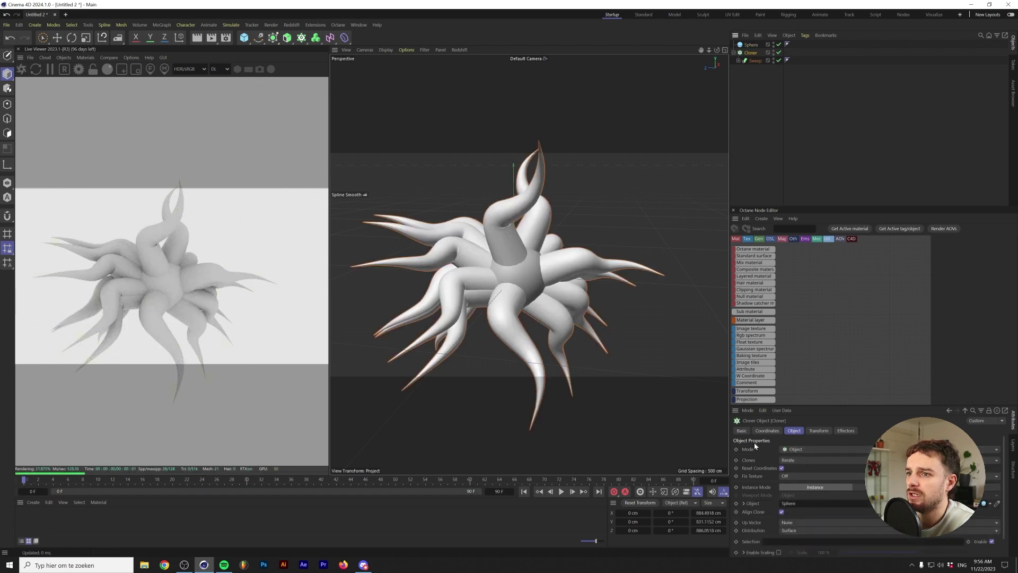
left_click_drag(477, 294, 560, 258, "alt")
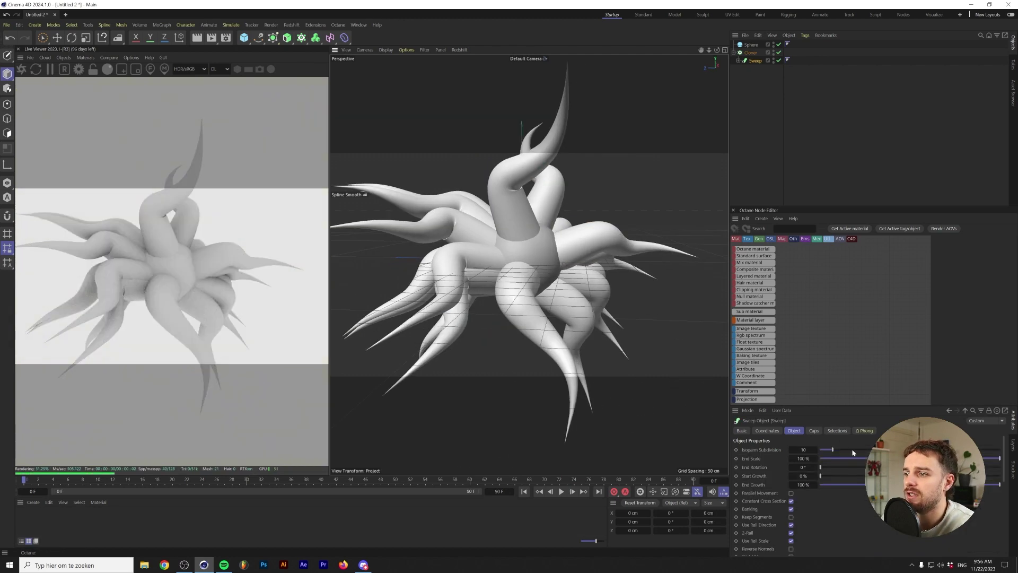
Bend the sweep's Details scale curve into a concave slope with a lowered middle point, keeping its end point at full height
scroll(854, 505, "down", 5)
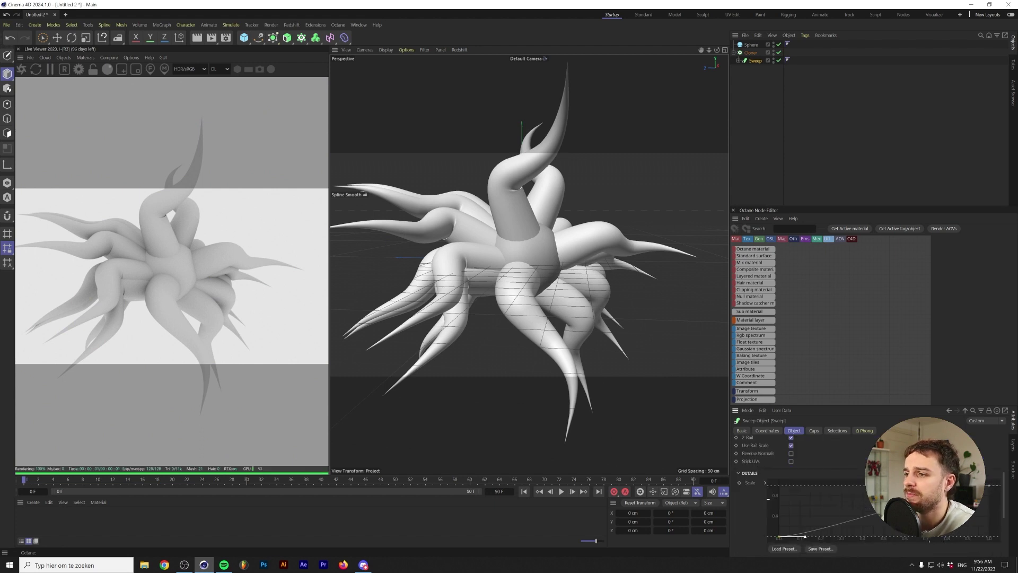
left_click(929, 498)
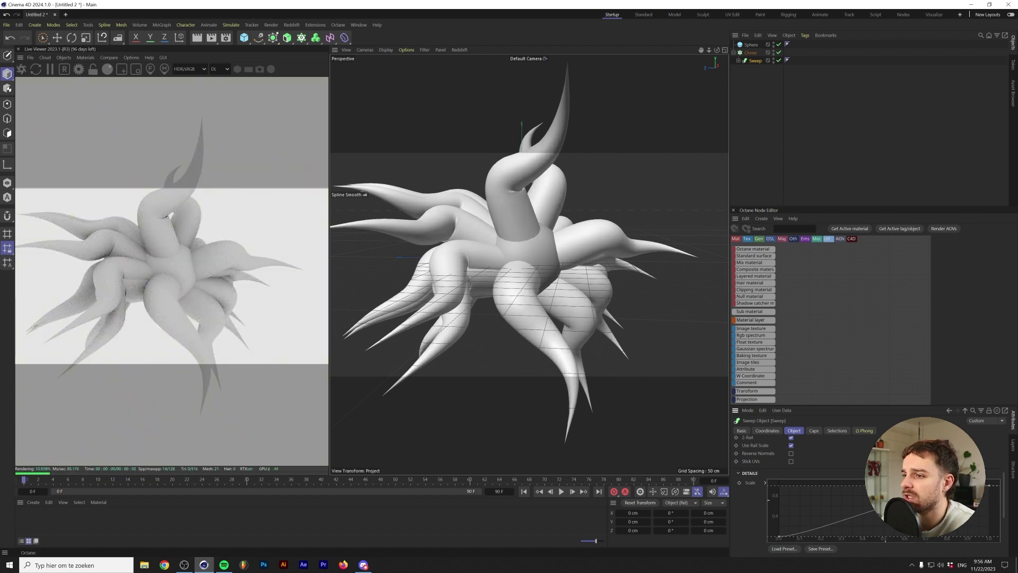
left_click_drag(889, 502, 888, 498)
left_click_drag(989, 485, 856, 525)
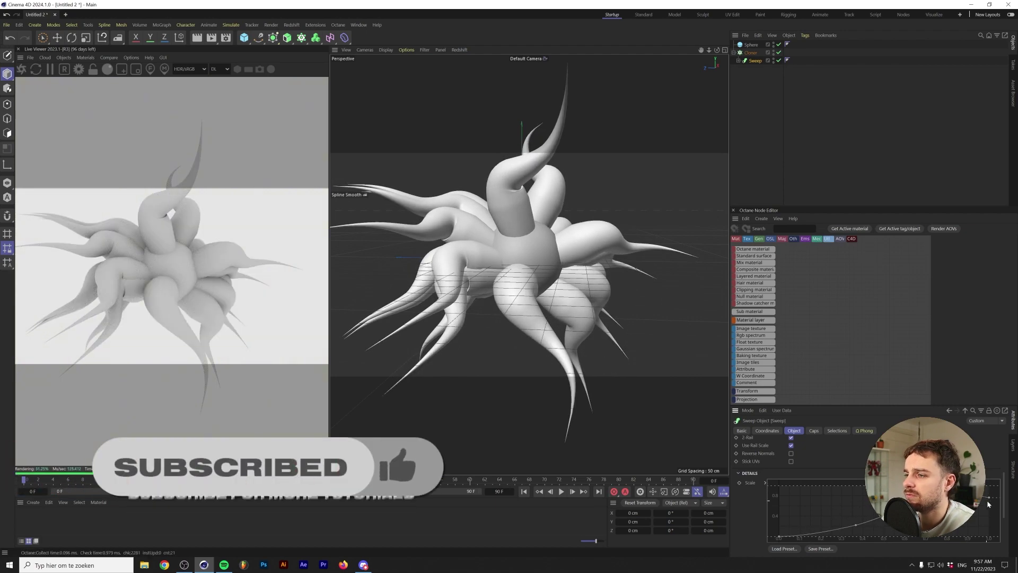
left_click_drag(989, 497, 989, 512)
left_click_drag(949, 485, 989, 485)
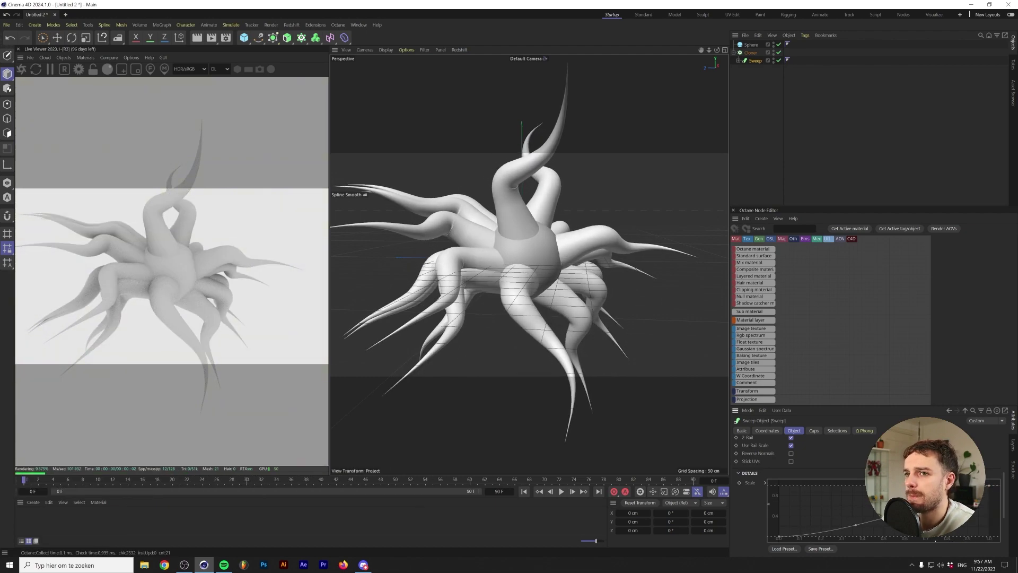
Try a count of 25 clones in the Cloner and raise it to 30
left_click(749, 53)
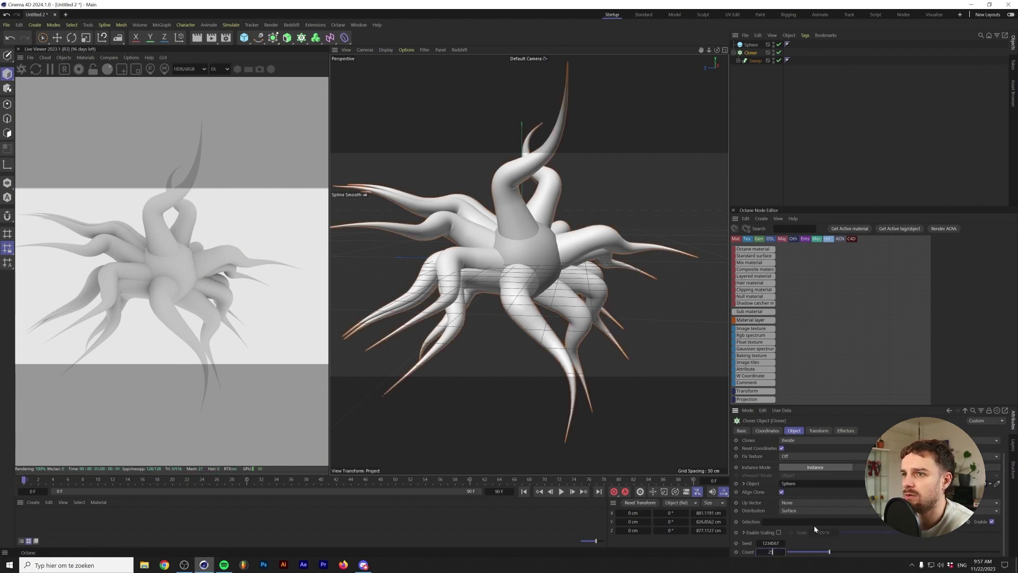
type("25")
key("Return")
left_click(775, 552)
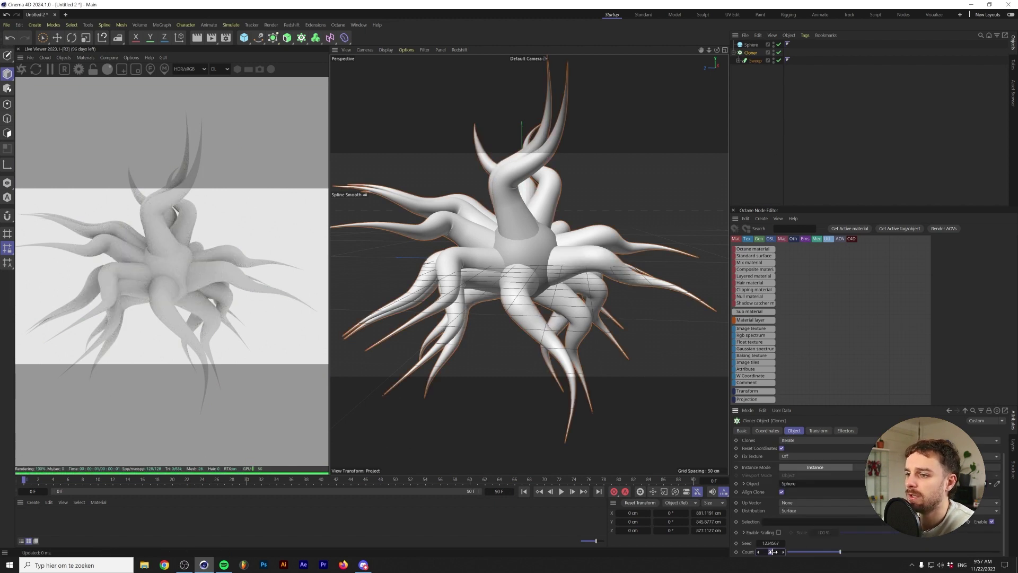
type("30")
key("Return")
Step the Cloner's seed up to 1234571 for a different distribution of the sweeps over the sphere
left_click_drag(515, 273, 580, 273, "alt")
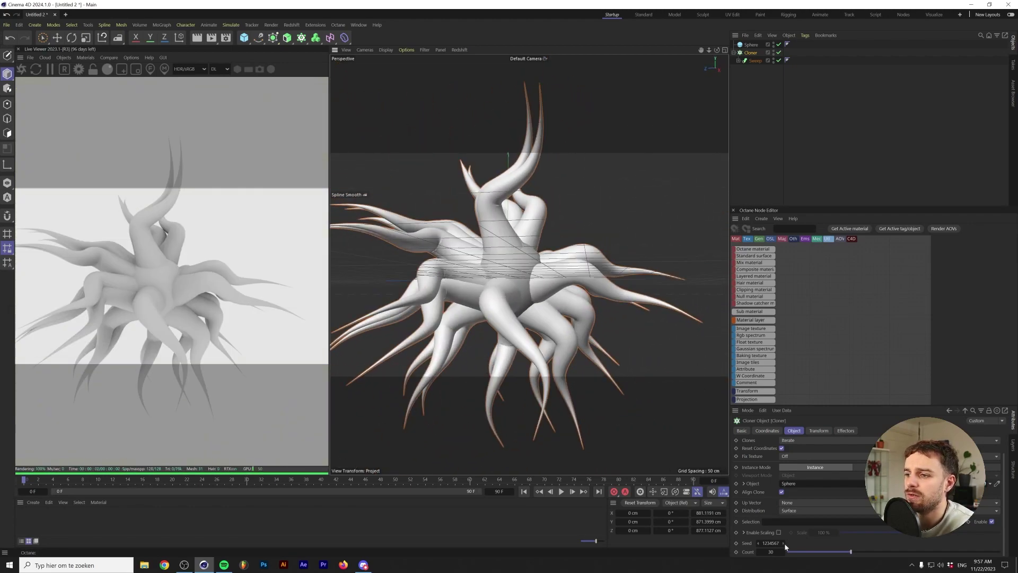
left_click(783, 543)
left_click(783, 543)
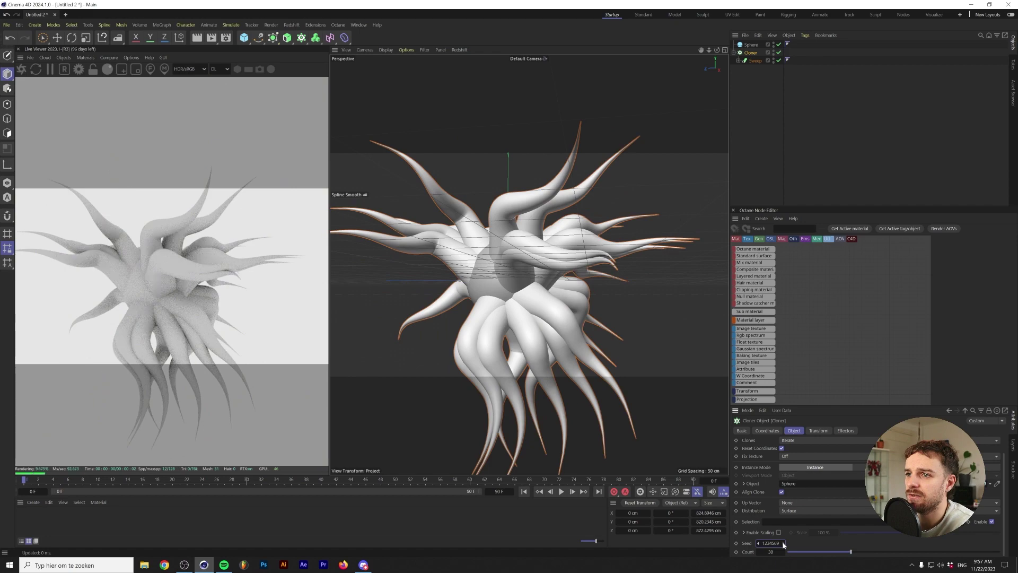
left_click(783, 543)
left_click(782, 543)
mouse_move(507, 363)
left_mouse_down("alt")
mouse_move(491, 281)
mouse_move(552, 296)
mouse_move(507, 276)
mouse_move(659, 295)
left_mouse_up("alt")
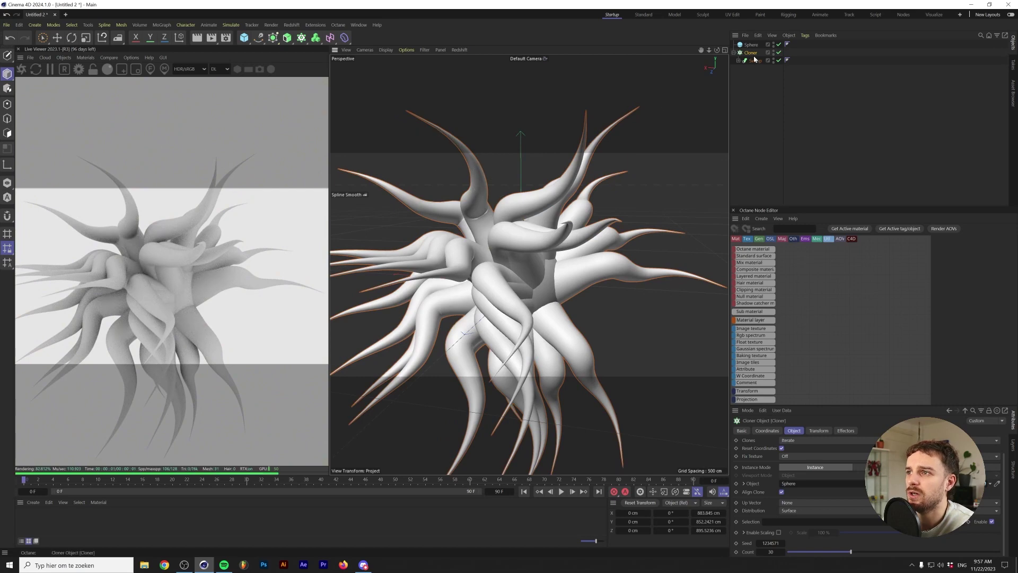
Add a Random effector to the Cloner and turn off its position variation
left_click(301, 37)
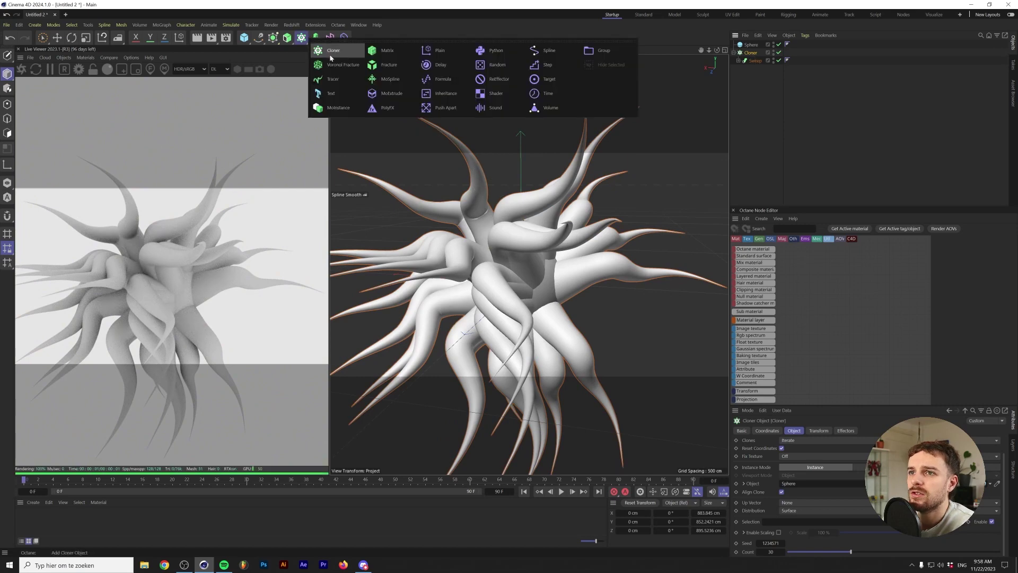
left_click(498, 65)
left_click(822, 431)
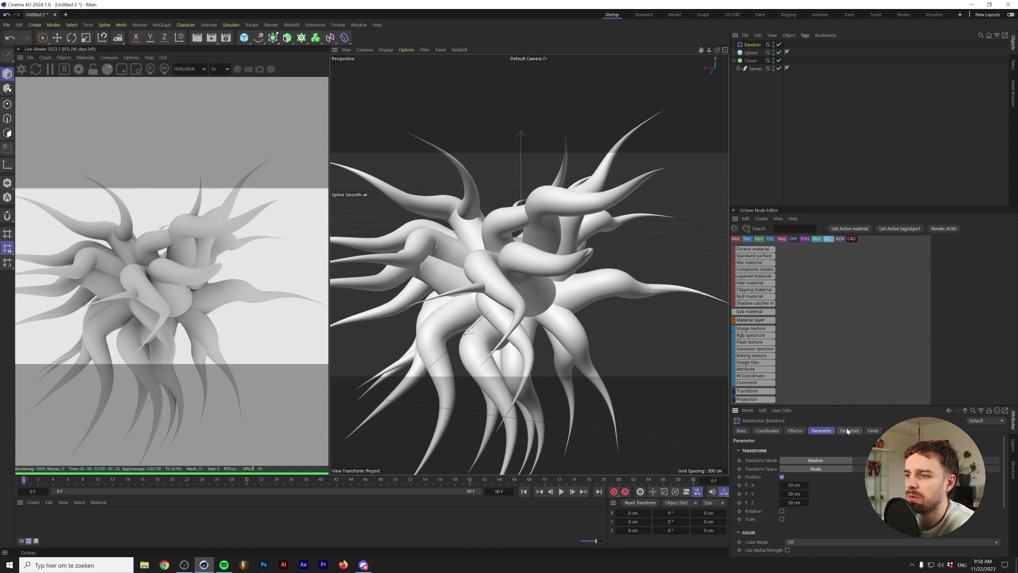
left_click(781, 477)
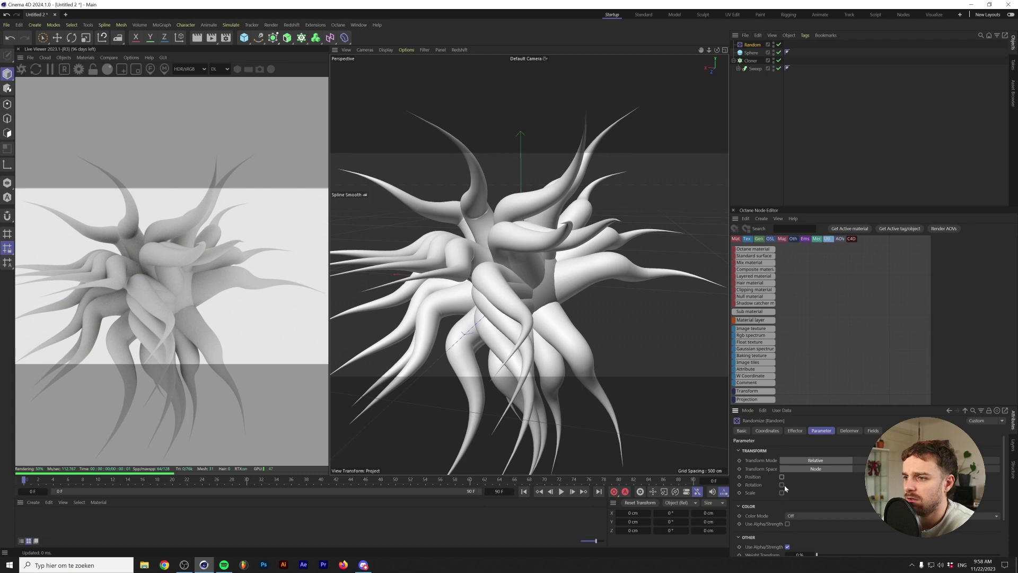
Enable uniform scale variation in the Random effector, trying 0.5 and settling on 0.25
left_click(782, 492)
left_click(782, 501)
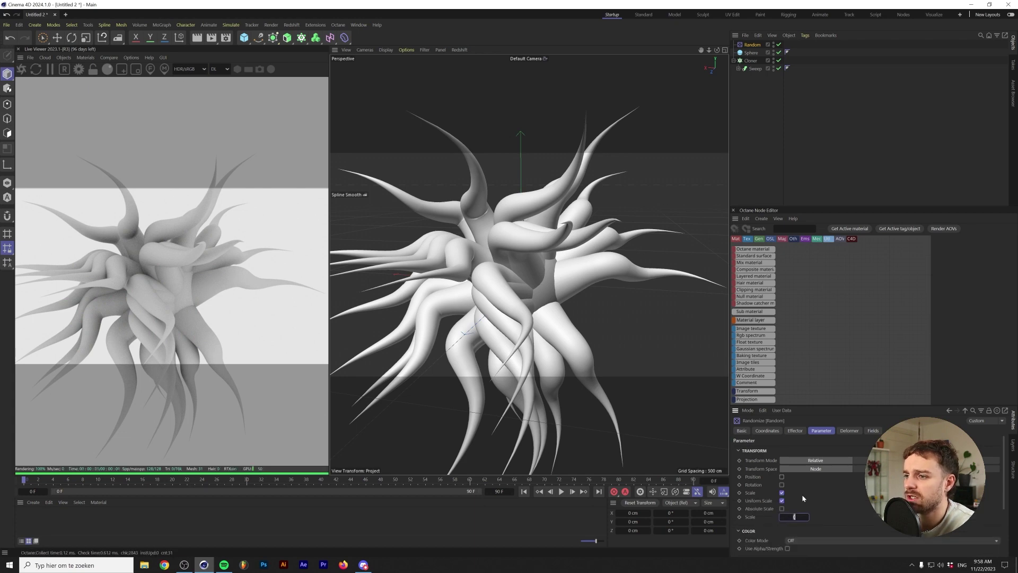
type("0.5")
key("Return")
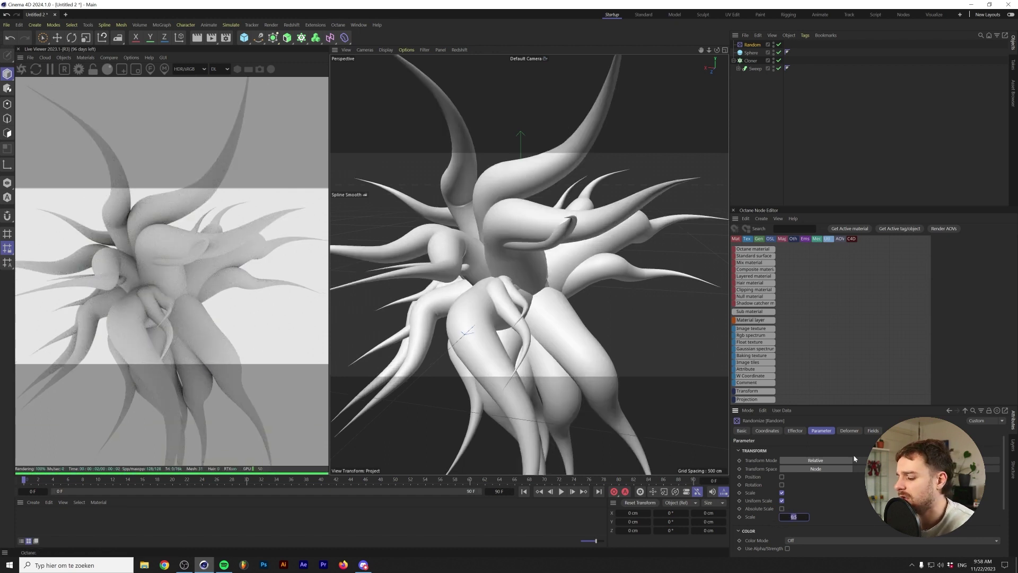
key("Return")
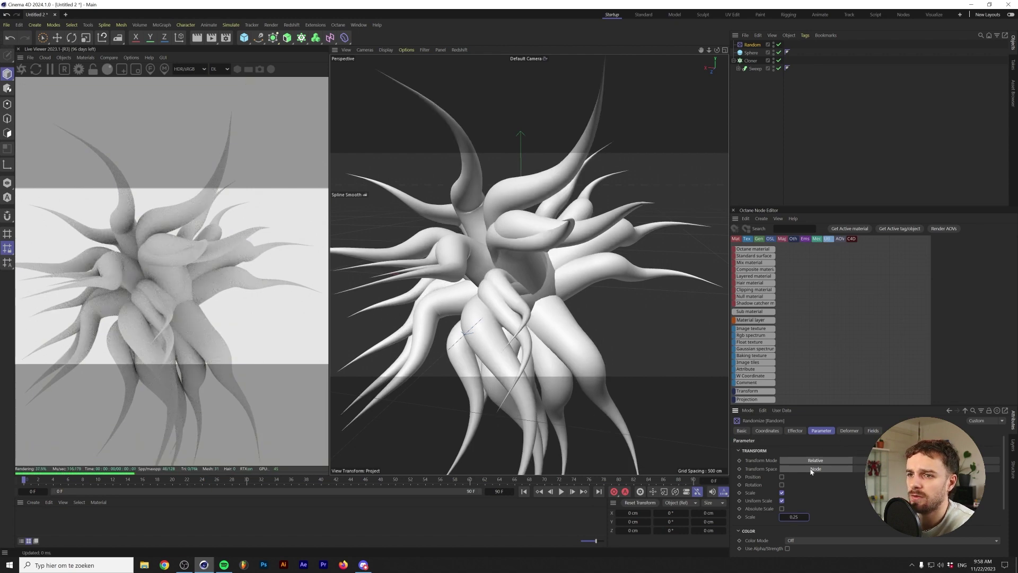
Enable rotation variation in the Random effector with 30° for heading, pitch and bank
left_click(781, 485)
type("30")
key("Tab")
type("30")
key("Tab")
type("30")
key("Return")
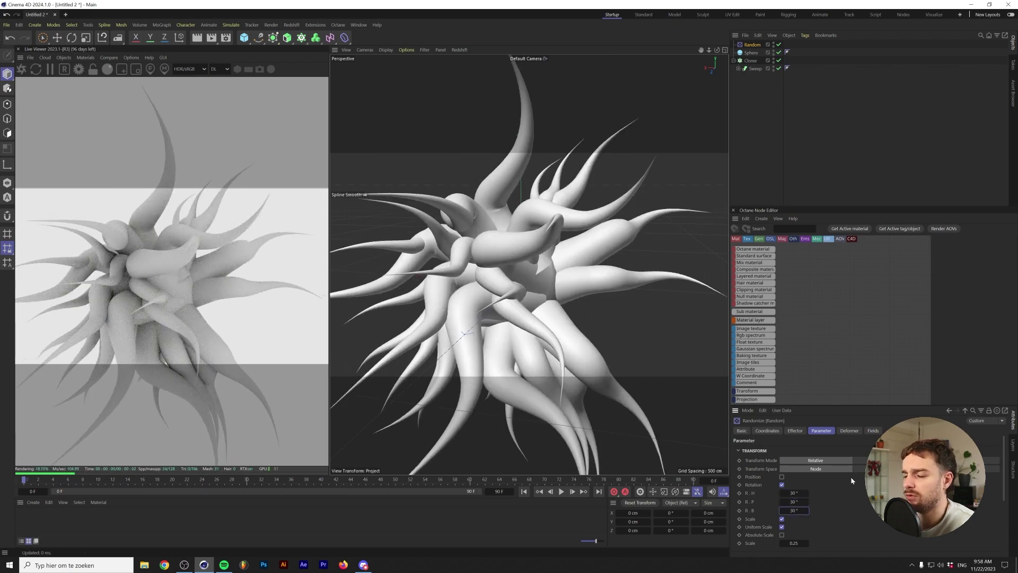
Place the Sphere inside a Volume Builder and wrap that builder in a Volume Mesher
left_click_drag(525, 297, 648, 243, "alt")
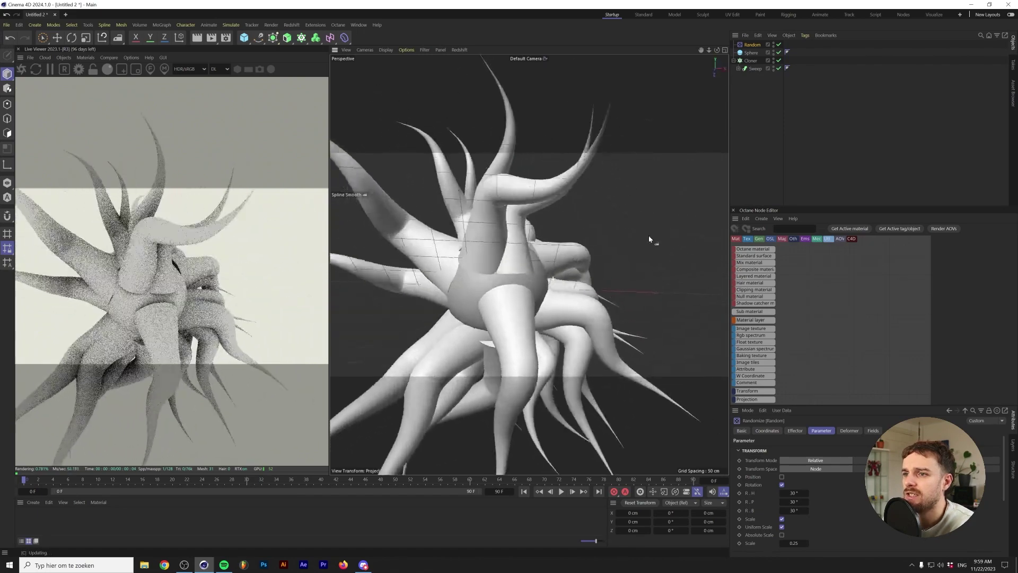
scroll(649, 244, "up", 5)
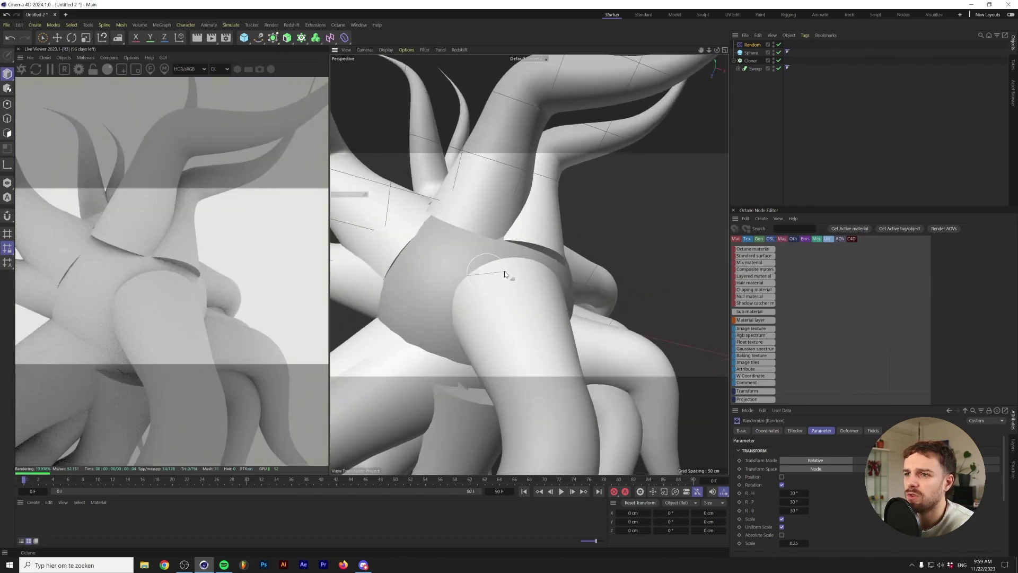
scroll(483, 272, "down", 8)
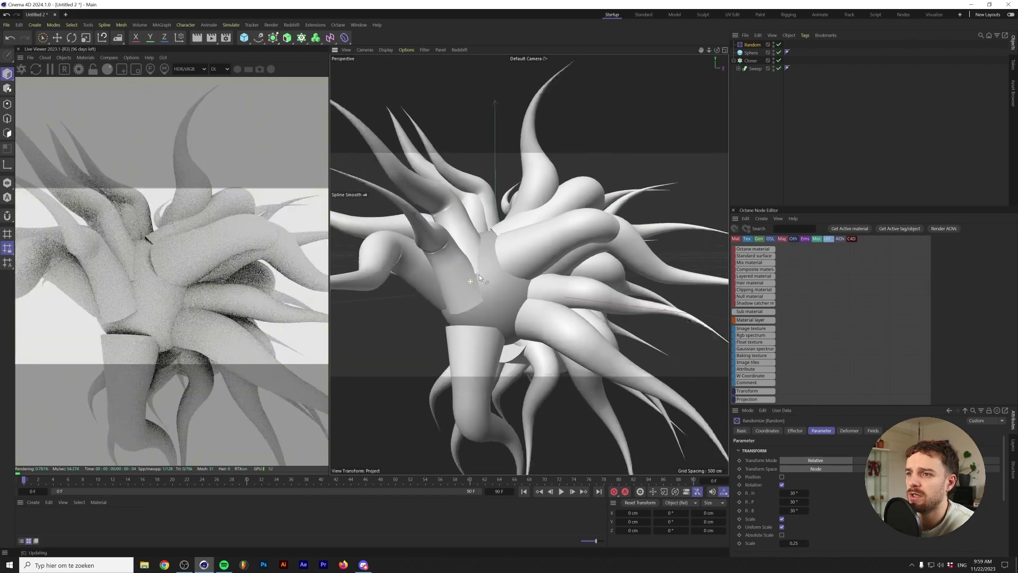
scroll(477, 274, "down", 3)
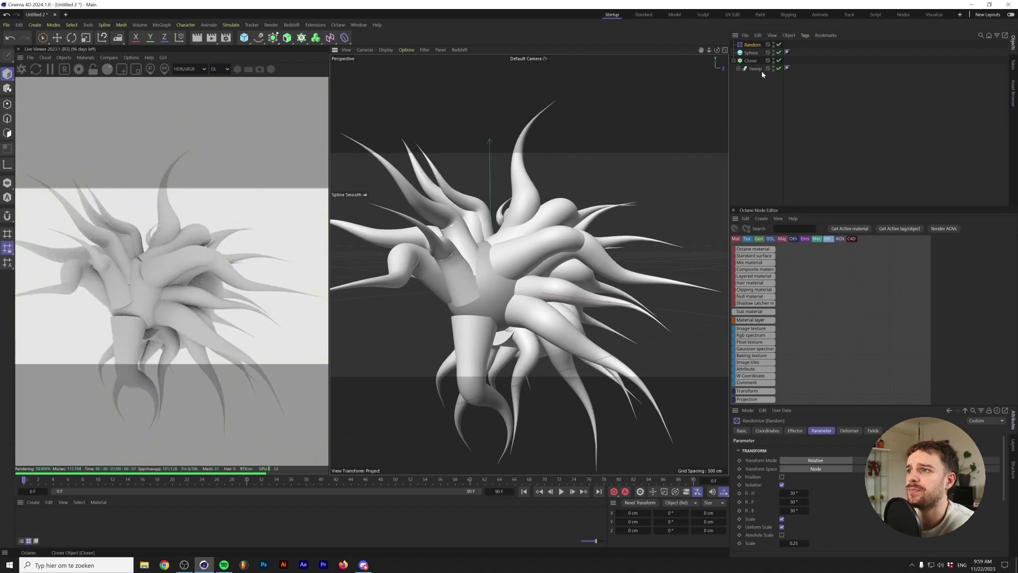
left_click(750, 60)
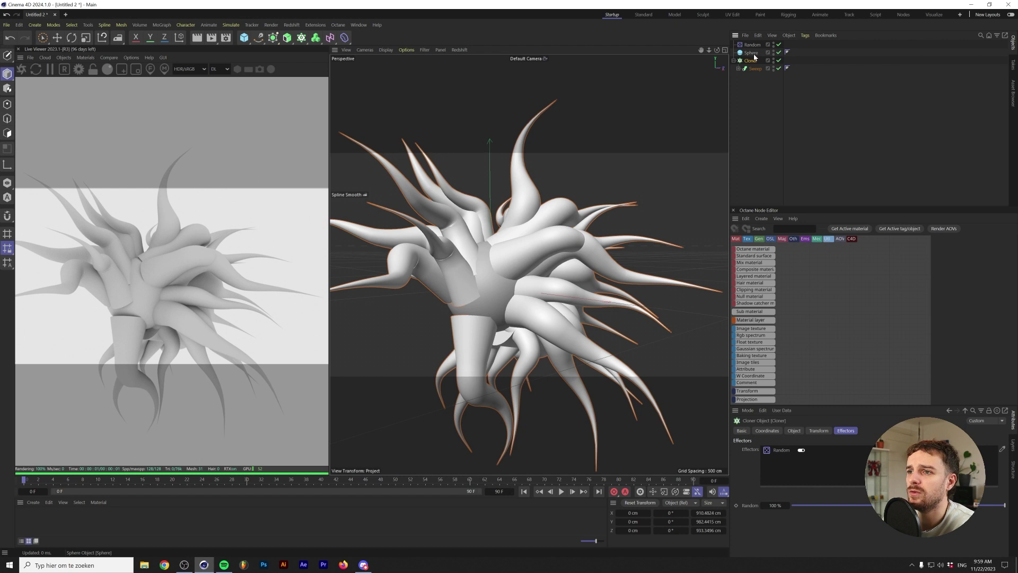
left_click(753, 53)
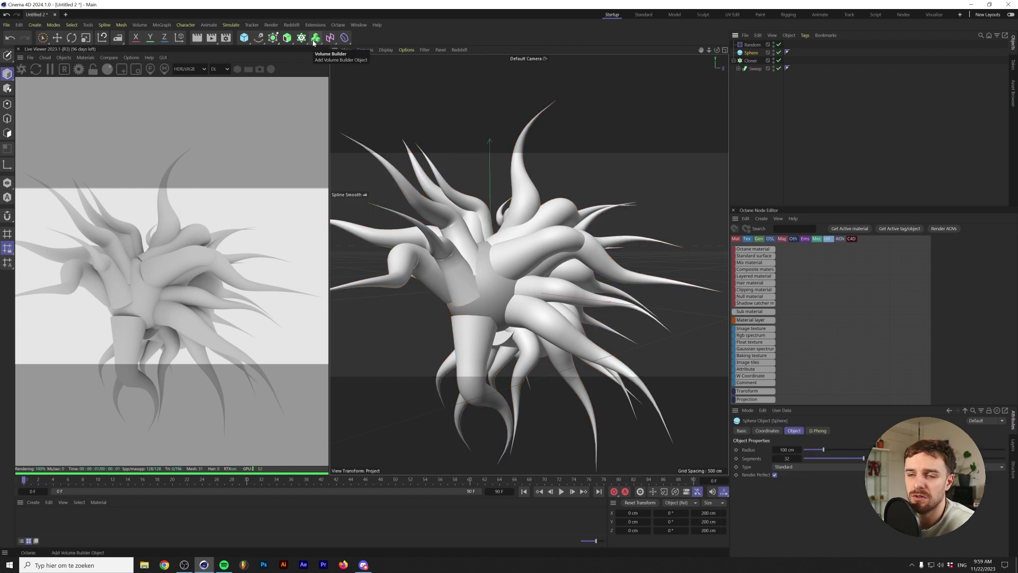
left_click(313, 41)
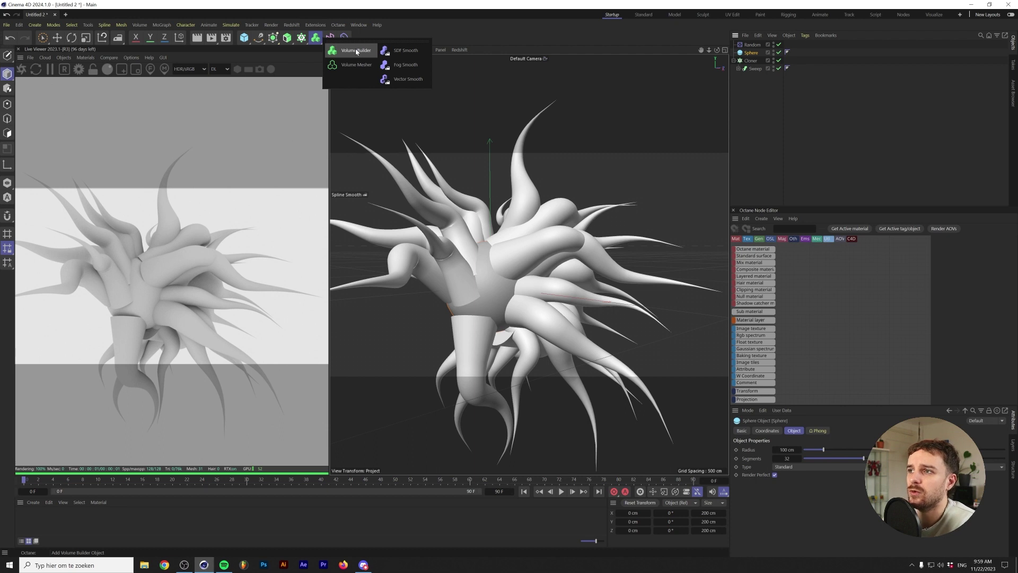
left_click(355, 48)
left_click(316, 37)
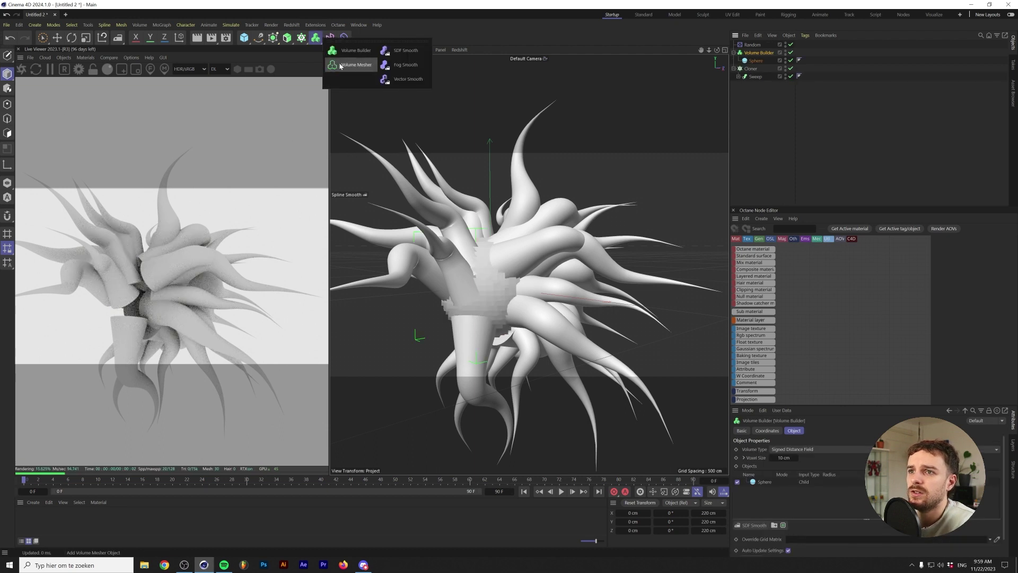
left_click(356, 65)
Move the Cloner into the Volume Builder beside the Sphere and enlarge the area showing the builder's attributes
left_click(751, 78)
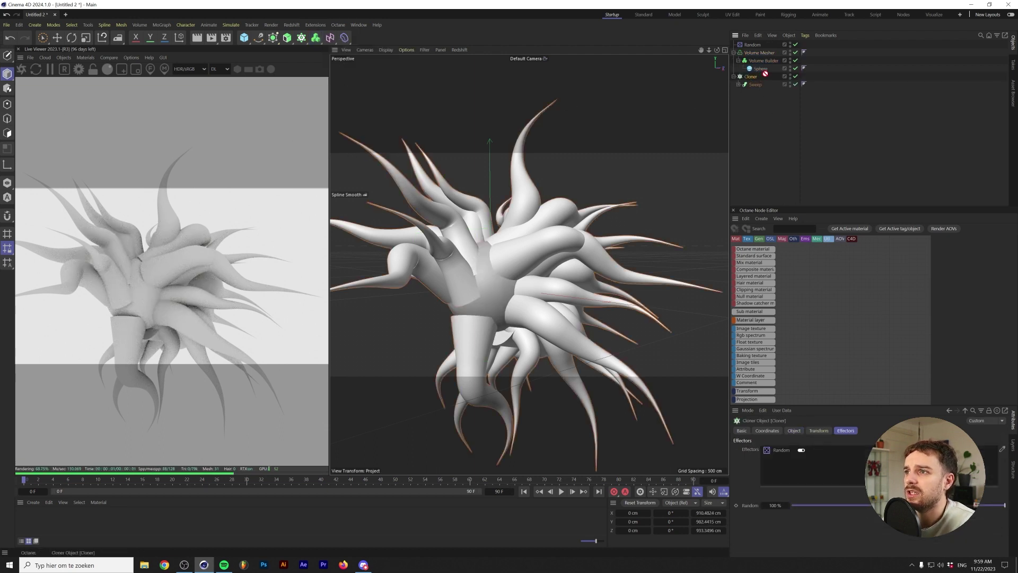
left_click_drag(766, 75, 765, 73)
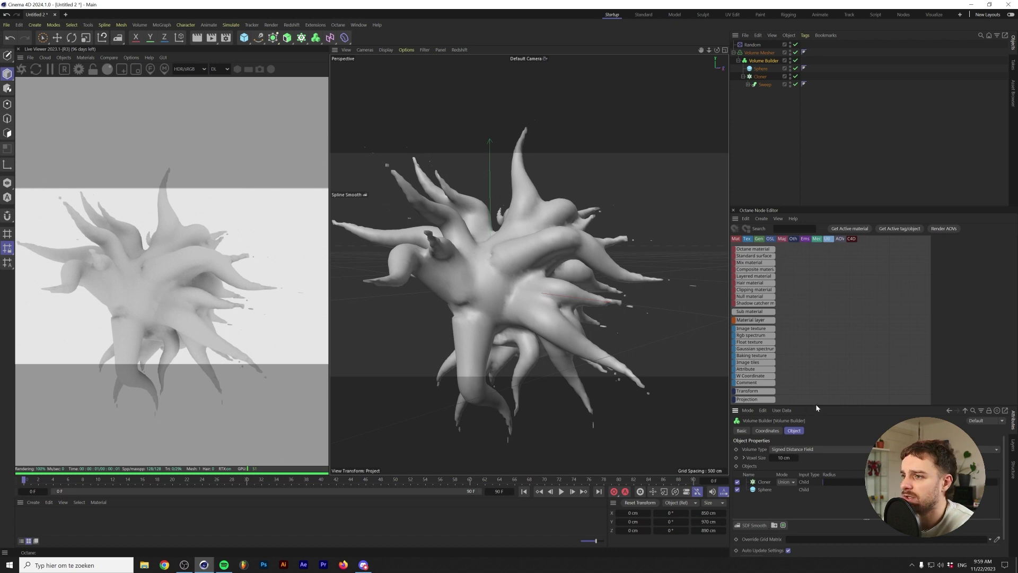
left_click_drag(816, 409, 816, 333)
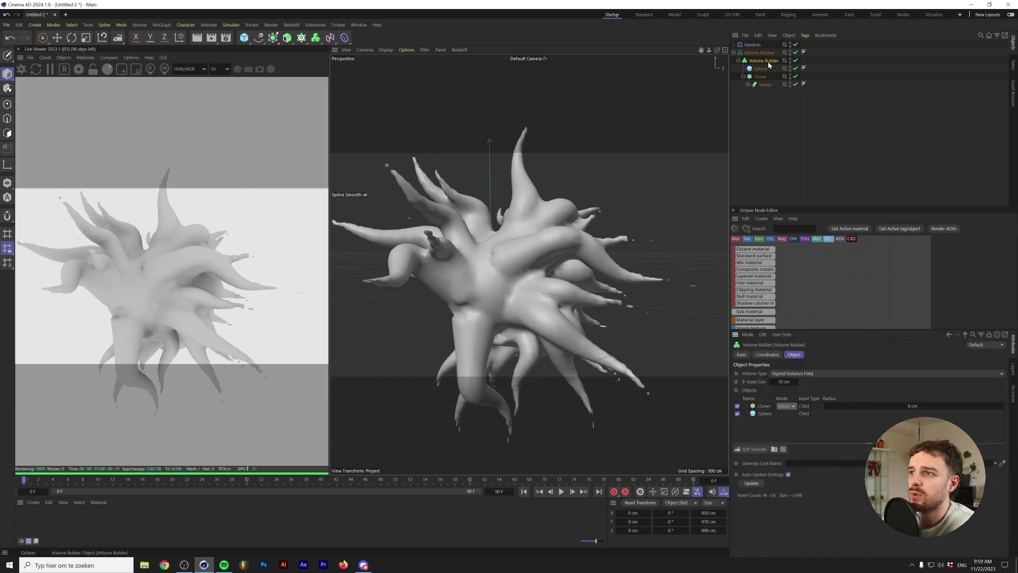
Turn the Volume Mesher off to examine the raw voxels, and switch it back on to inspect the meshed surface
left_click(795, 52)
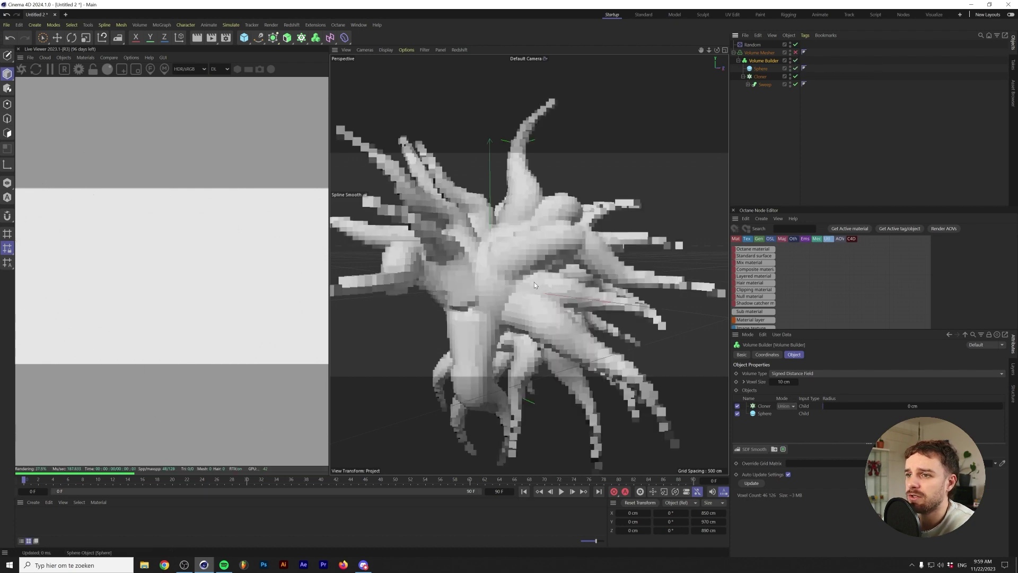
scroll(477, 279, "up", 3)
mouse_move(460, 277)
left_mouse_down("alt")
mouse_move(521, 266)
mouse_move(491, 270)
mouse_move(513, 265)
mouse_move(458, 297)
mouse_move(496, 278)
mouse_move(462, 282)
mouse_move(461, 265)
left_mouse_up("alt")
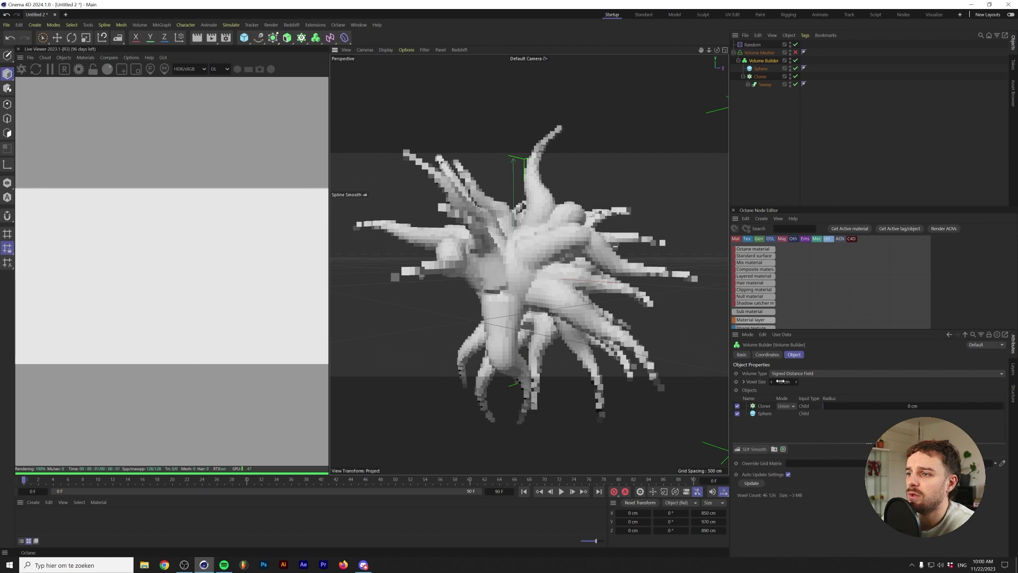
left_click(795, 52)
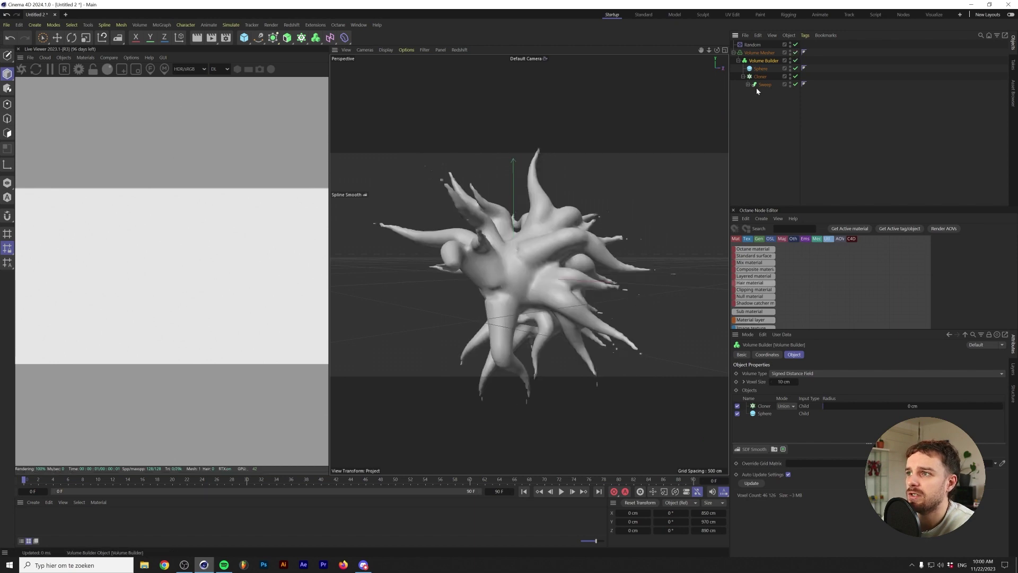
scroll(491, 333, "up", 3)
left_click_drag(491, 333, 558, 339, "alt")
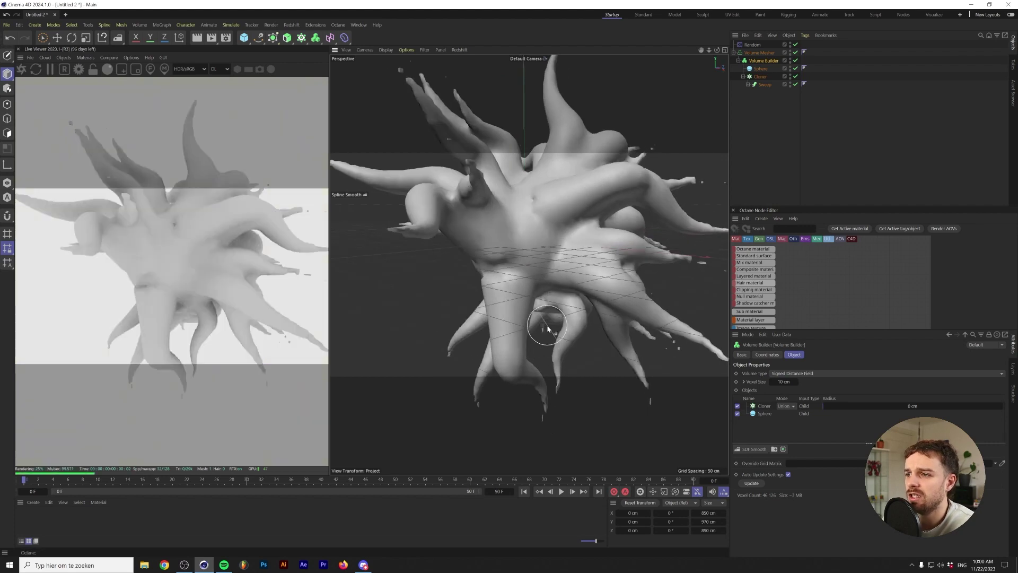
Refine the Volume Builder by setting its voxel size to 2.5 cm
left_click(779, 382)
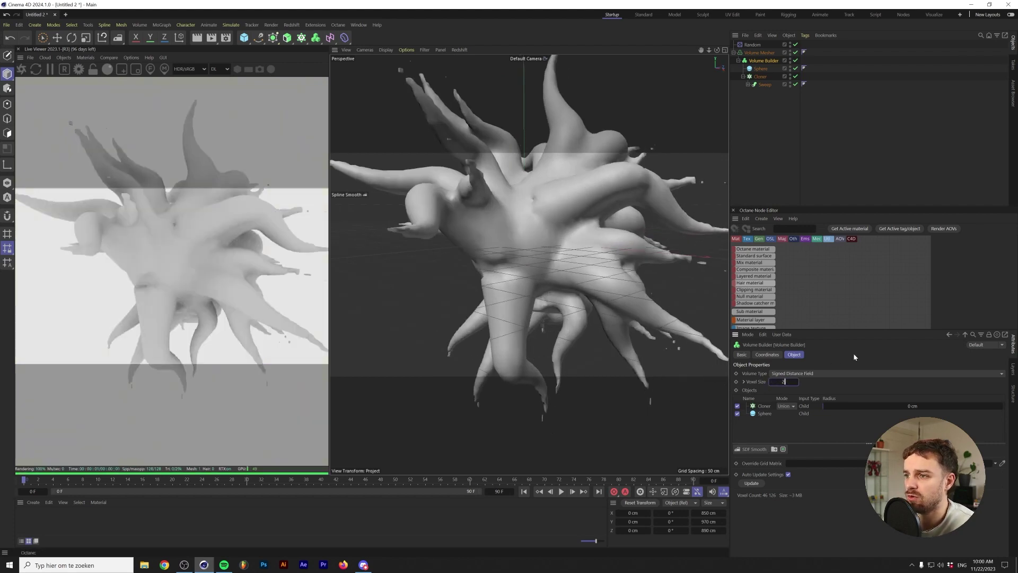
key("Return")
left_click_drag(551, 234, 593, 266, "alt")
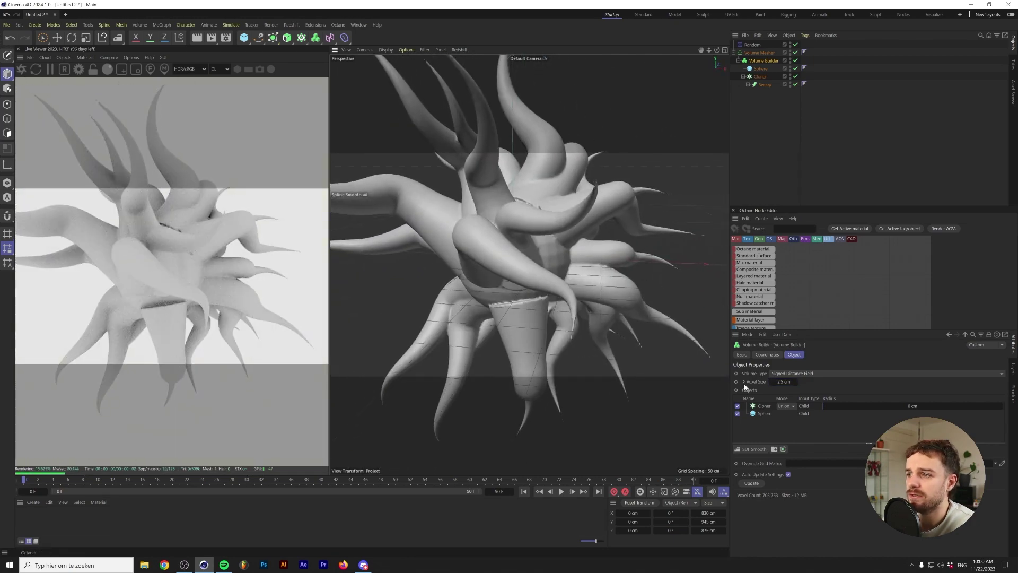
scroll(484, 308, "down", 5)
left_click_drag(484, 308, 496, 267, "alt")
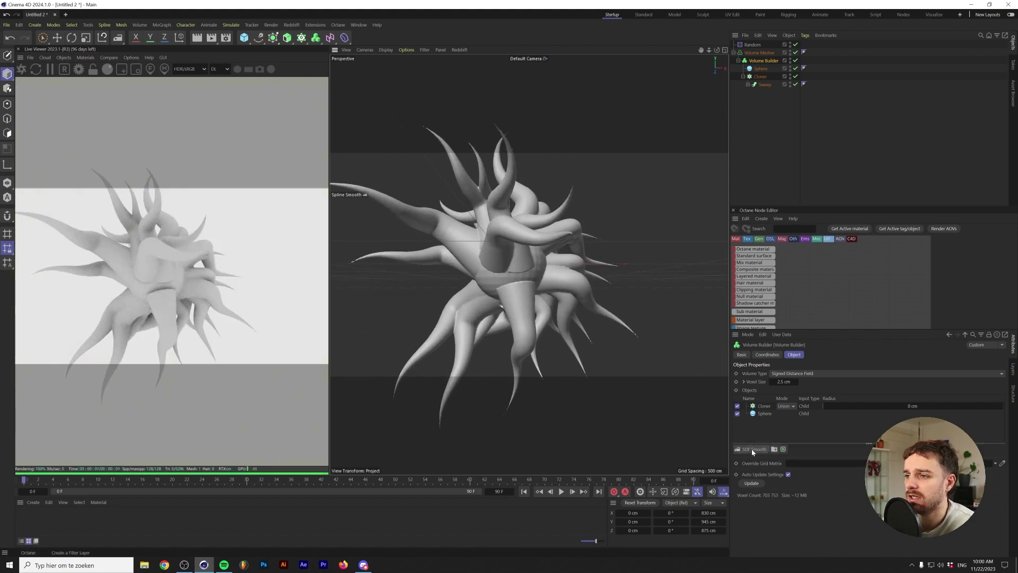
Add an SDF Smooth layer to the Volume Builder and set the voxel size to 1 cm
left_click(752, 452)
scroll(544, 277, "up", 3)
left_click_drag(543, 278, 636, 272, "alt")
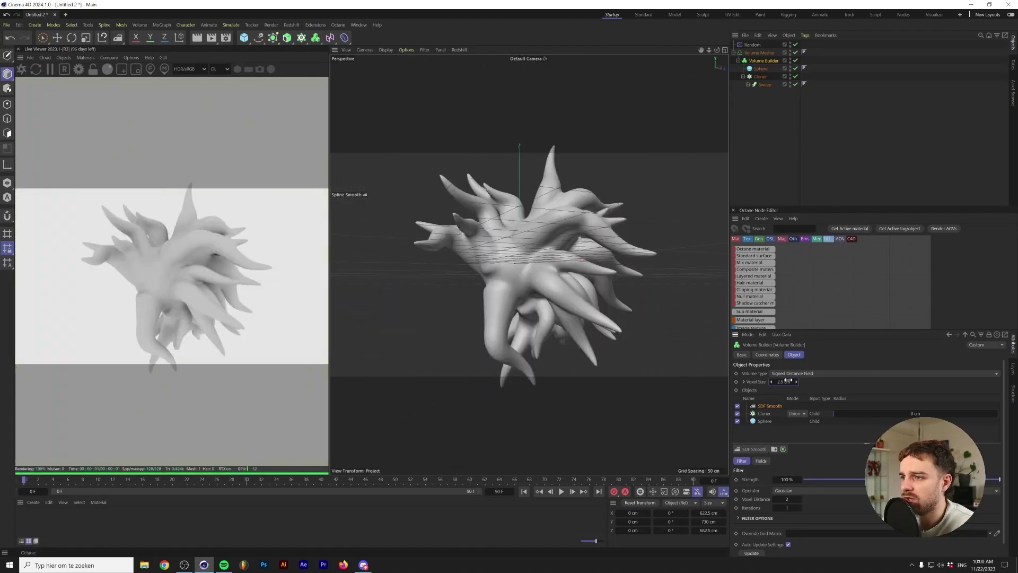
type("1")
key("Return")
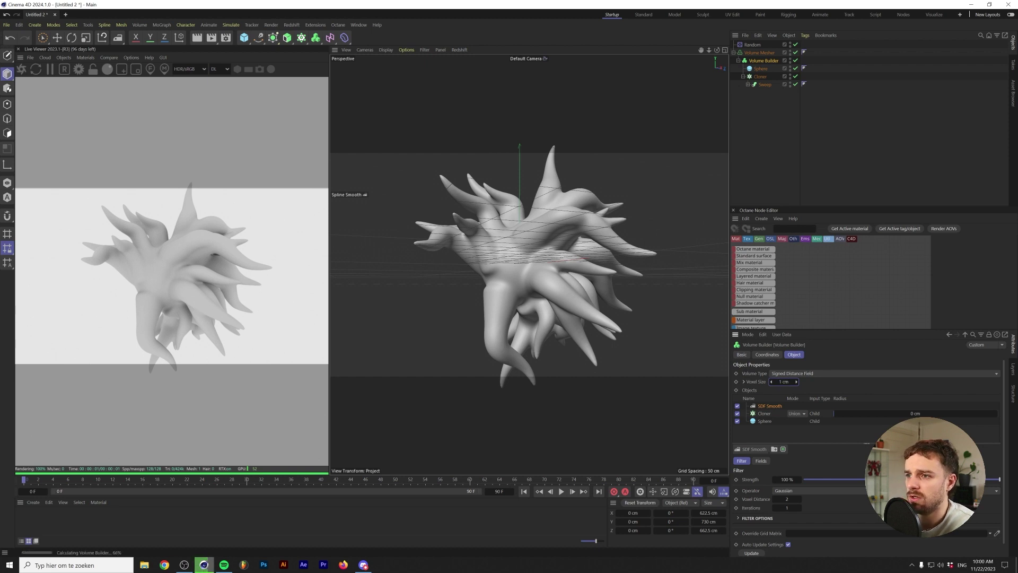
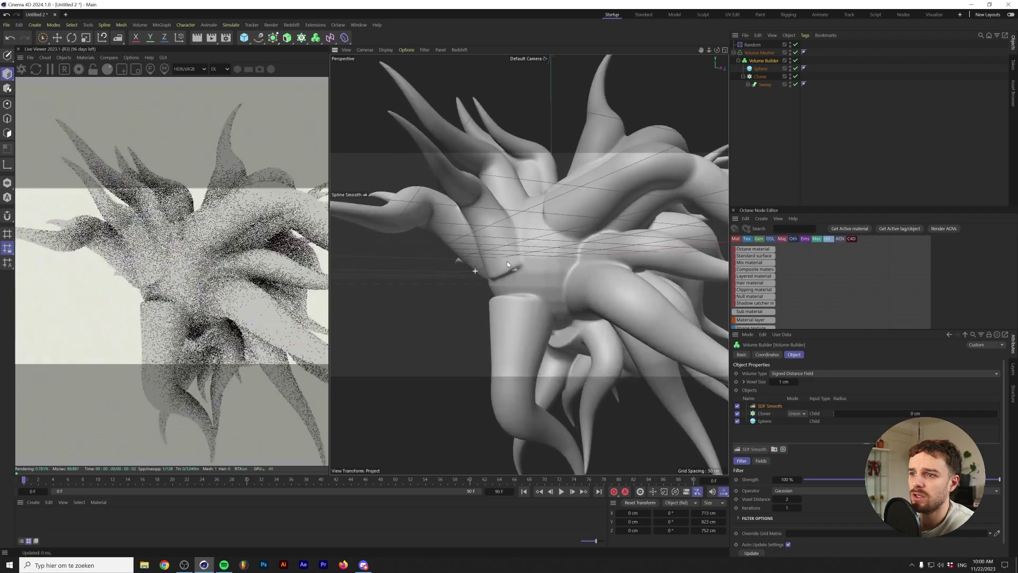
Add a second SDF Smooth layer to the Volume Builder and set its voxel distance to 6
left_click_drag(507, 261, 542, 257, "alt")
mouse_move(542, 257)
right_mouse_down("alt")
mouse_move(555, 256)
mouse_move(522, 279)
mouse_move(546, 272)
right_mouse_up("alt")
scroll(551, 269, "up", 8)
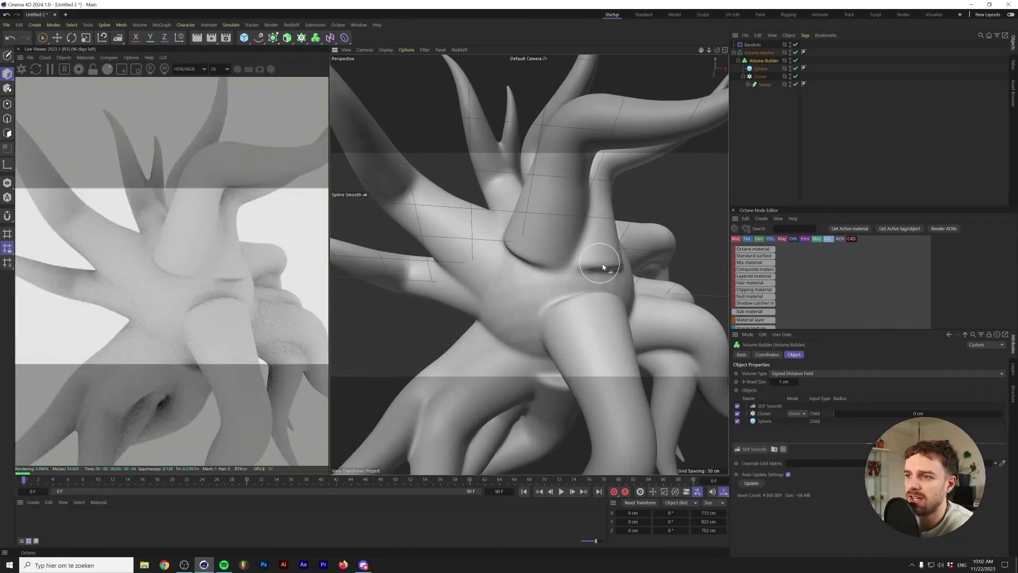
left_click(43, 38)
scroll(542, 271, "down", 2)
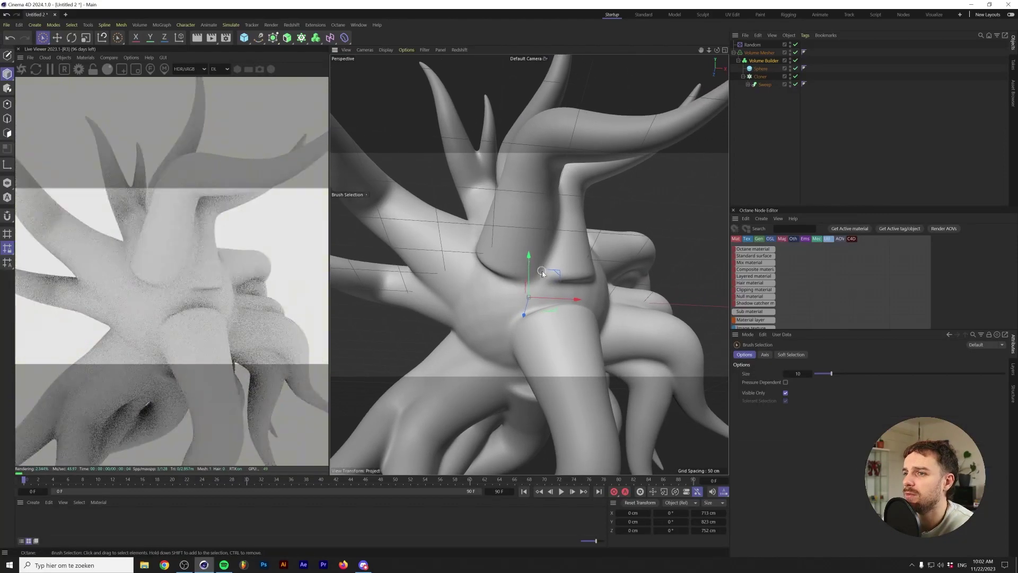
scroll(542, 272, "down", 6)
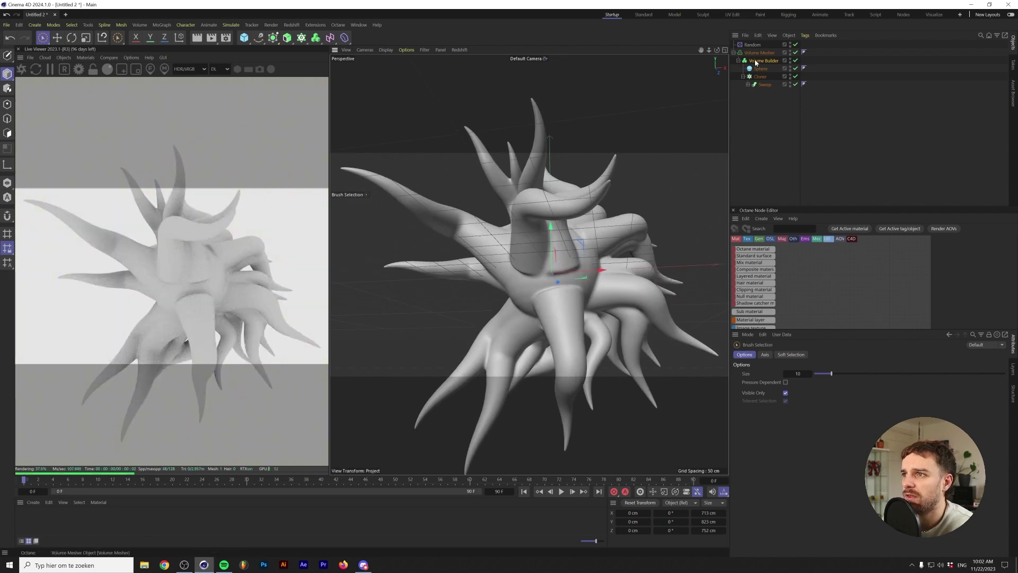
left_click(756, 60)
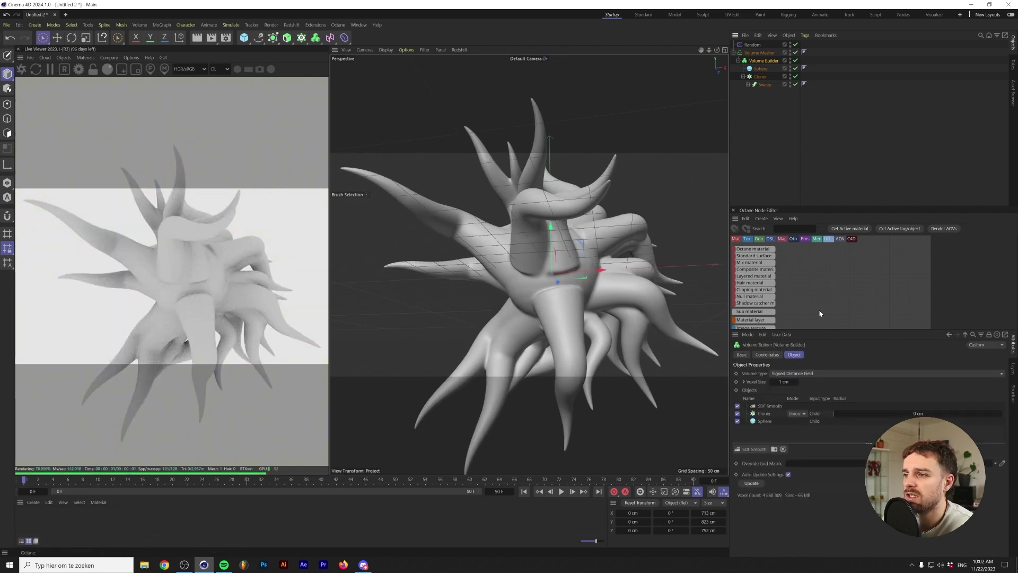
left_click(755, 449)
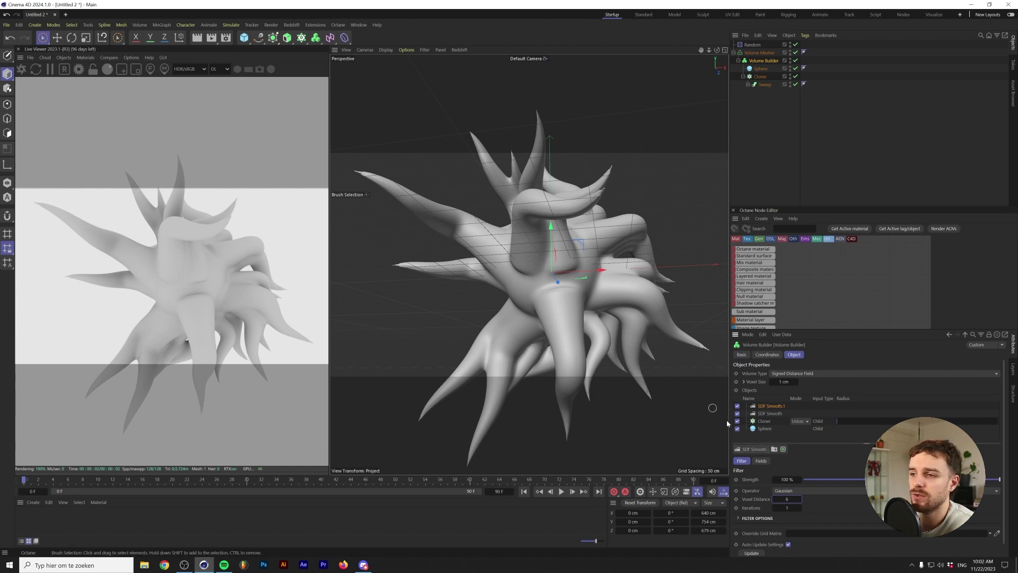
Limit the second SDF Smooth layer's effect with a new Spherical Field
left_click(761, 461)
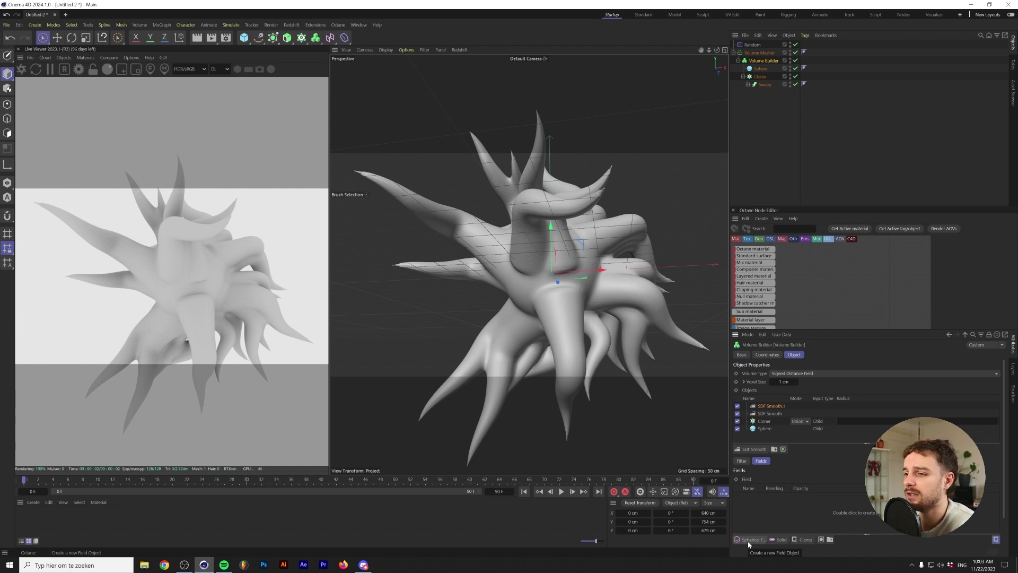
left_click(742, 460)
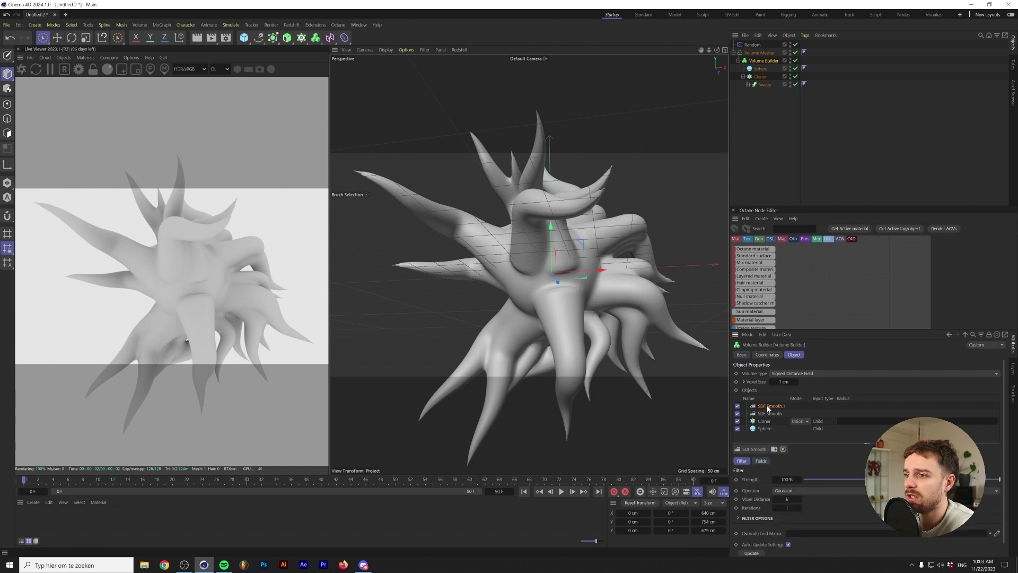
left_click(761, 463)
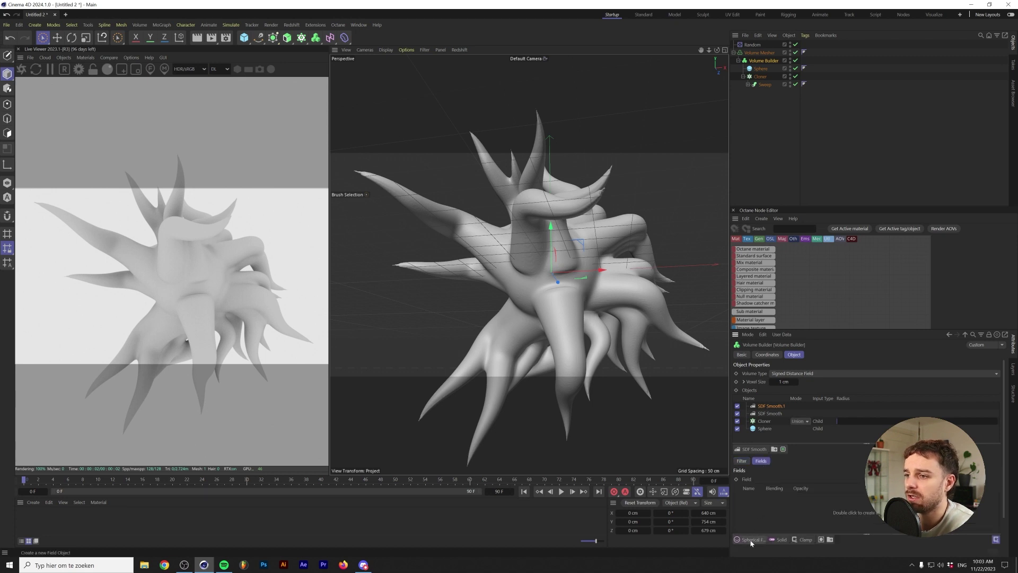
left_click_drag(751, 543, 793, 478)
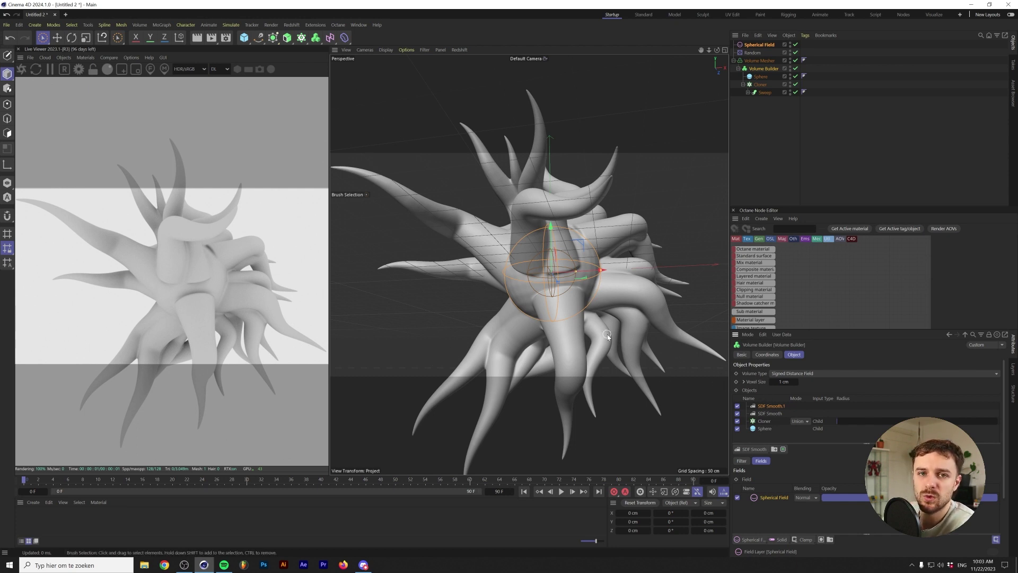
Enlarge the Spherical Field of the second SDF Smooth layer to a size of 200 cm
scroll(861, 523, "down", 3)
left_click(786, 498)
type("200")
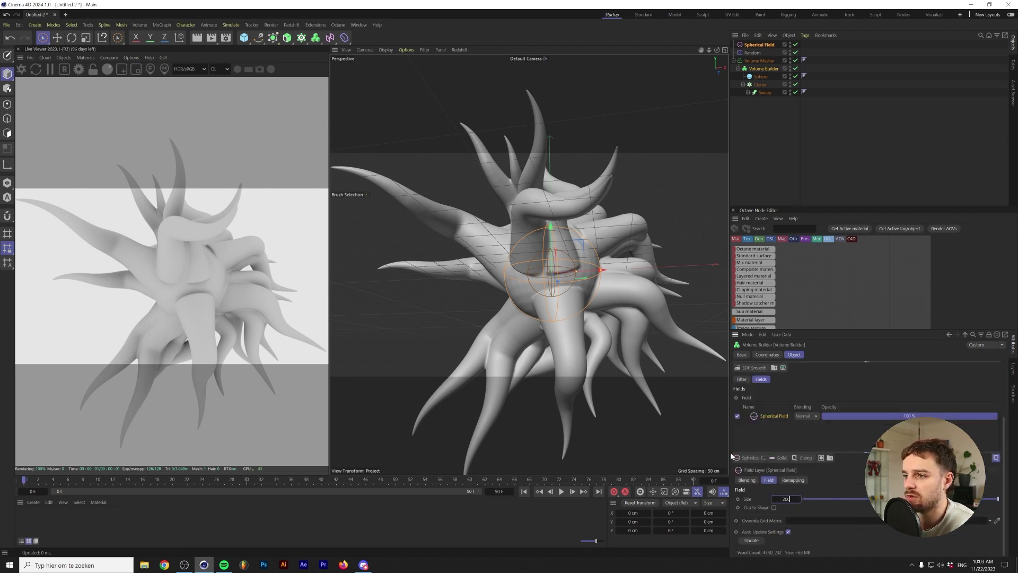
key("Return")
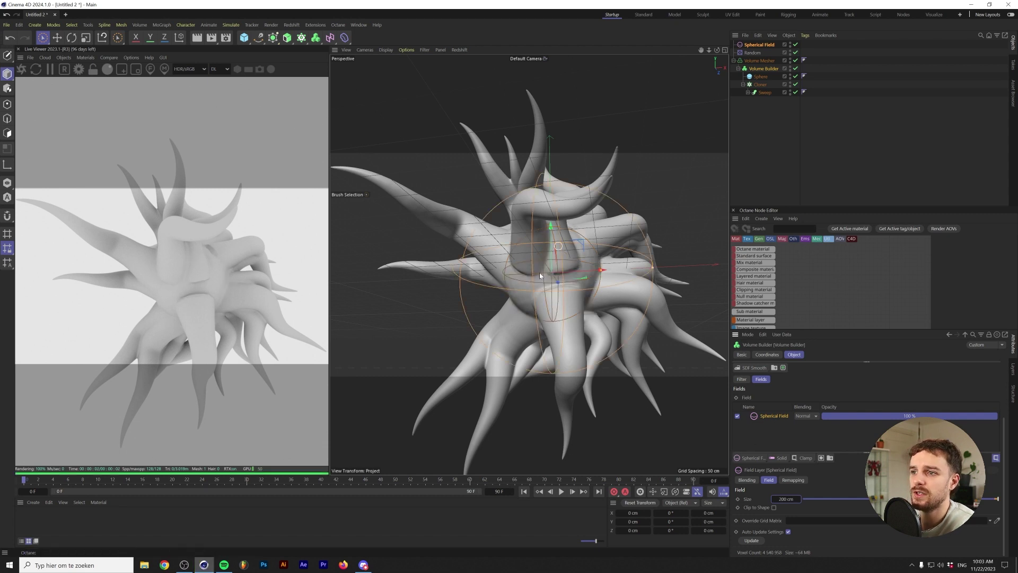
key("o")
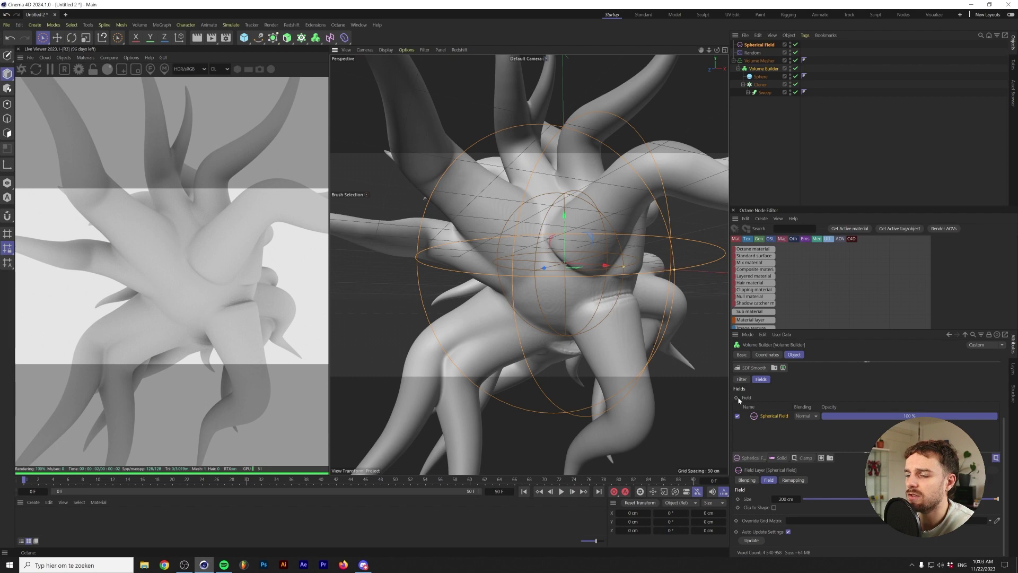
Raise the second SDF Smooth layer's iterations to 3 and check the blends between tentacles and core
left_click(742, 379)
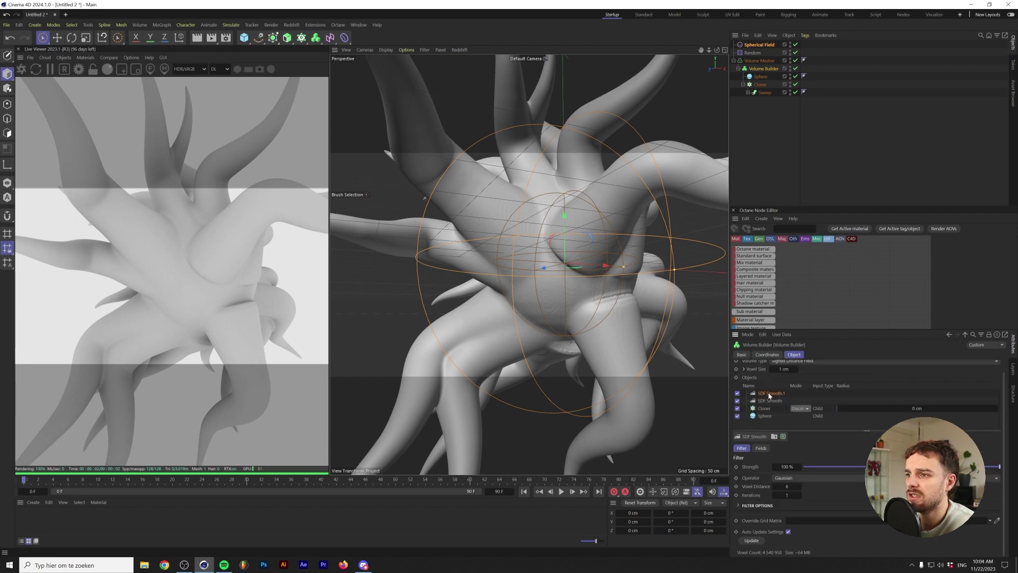
double_click(787, 495)
type("3")
key("Return")
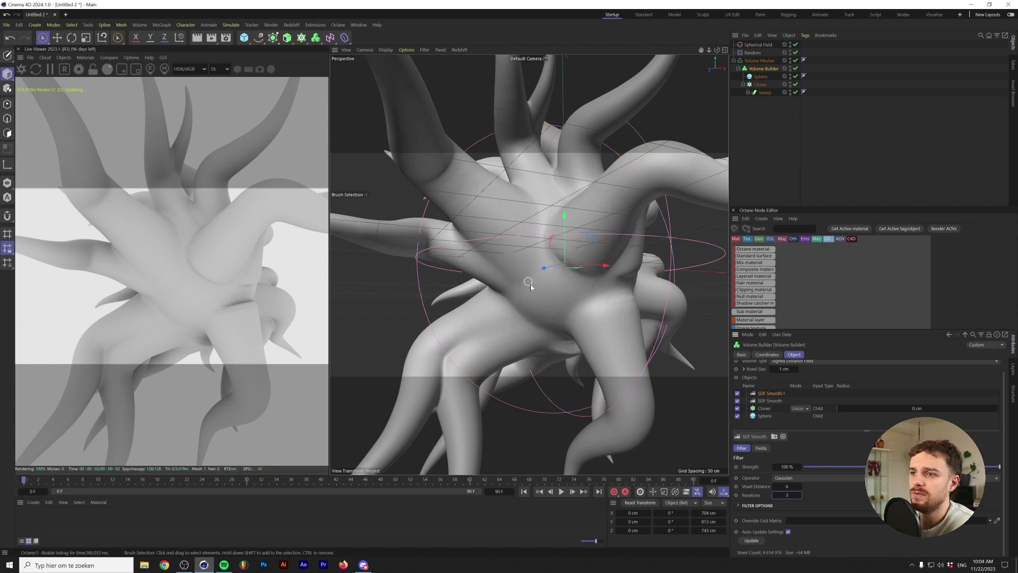
left_click_drag(529, 282, 606, 253, "alt")
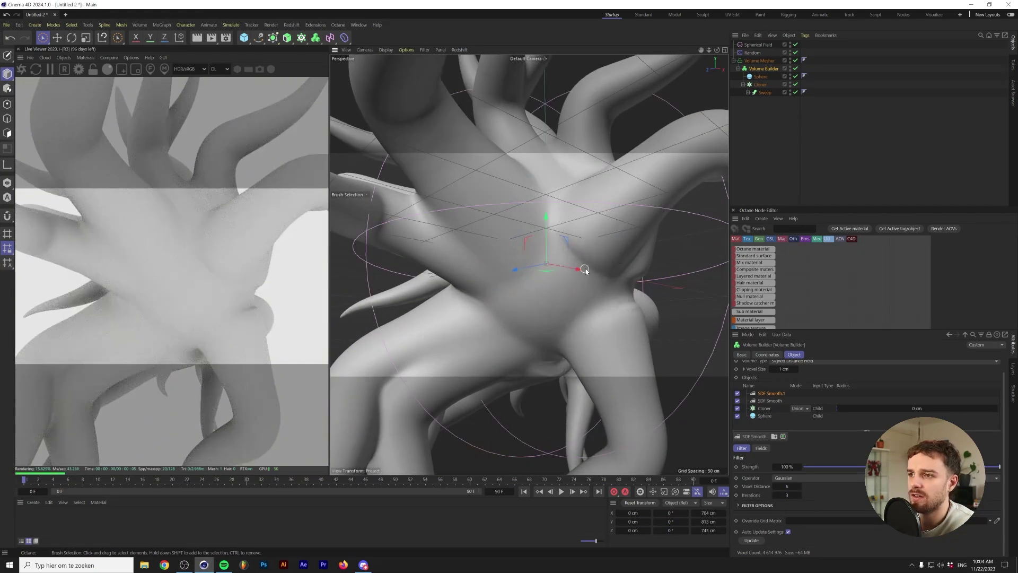
scroll(554, 278, "down", 6)
left_click_drag(552, 278, 488, 305, "alt")
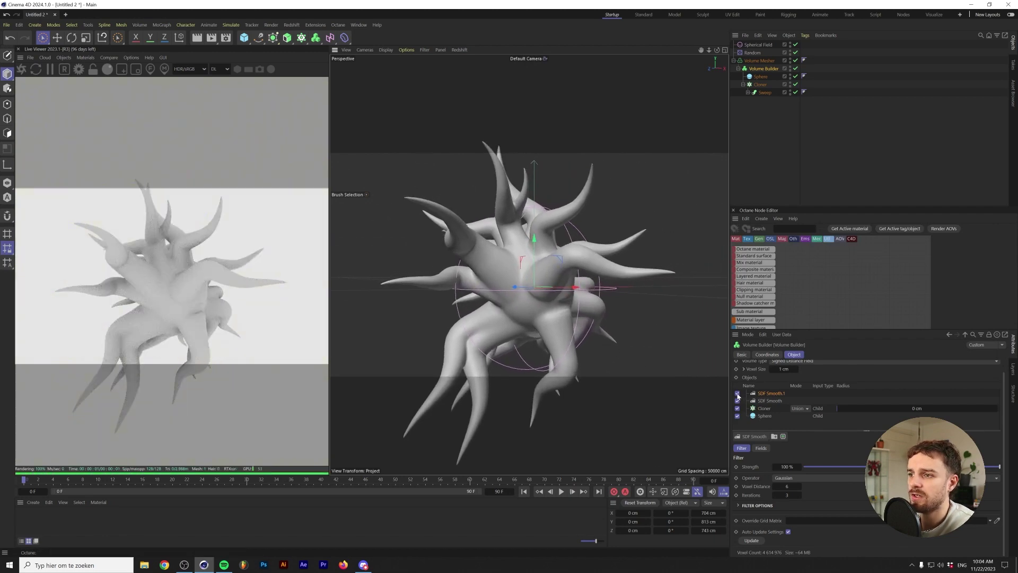
Turn the smoothing layer's Spherical Field off and back on to compare the tentacle tips, and inspect the form
left_click(761, 449)
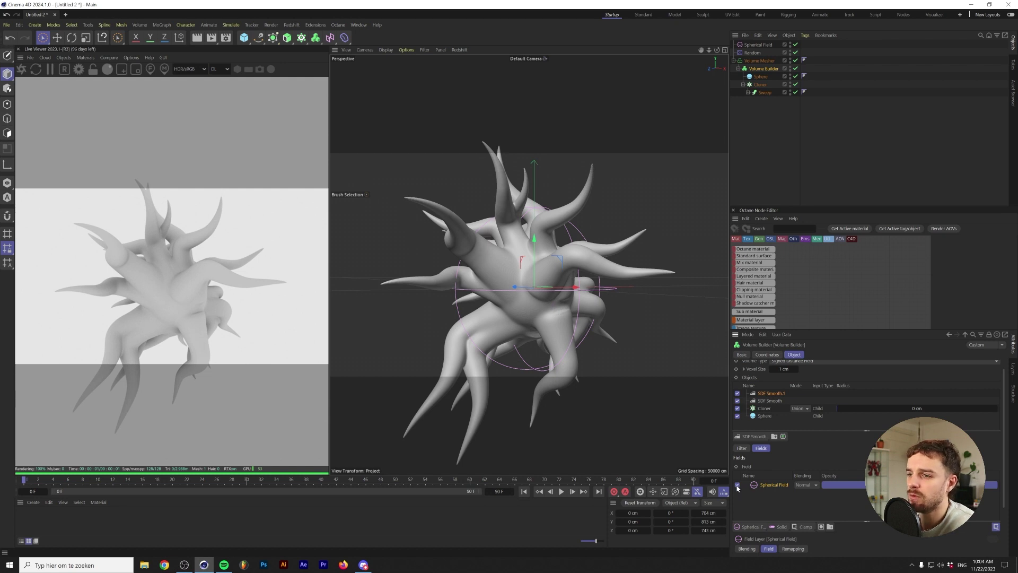
left_click(737, 486)
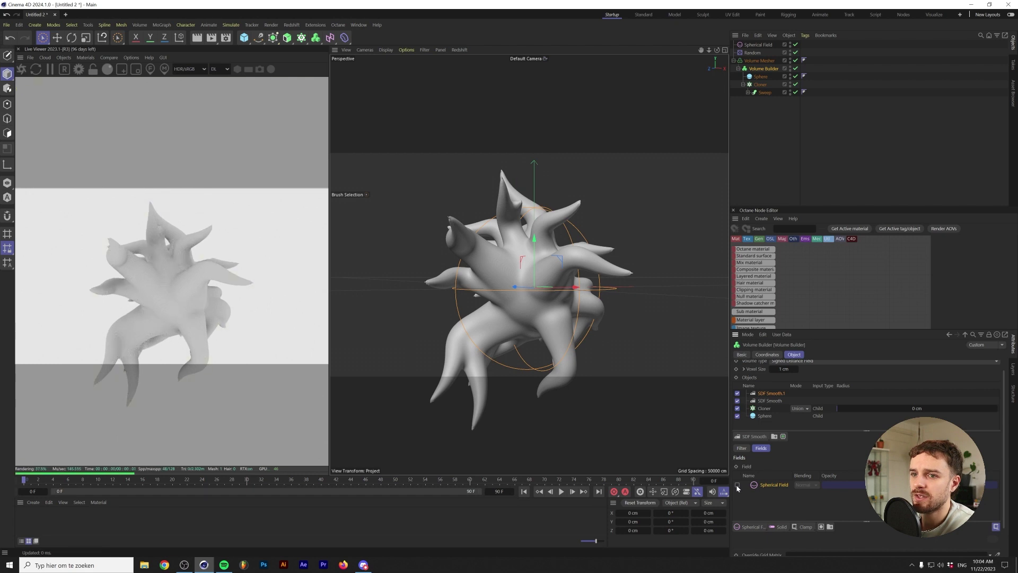
left_click(737, 485)
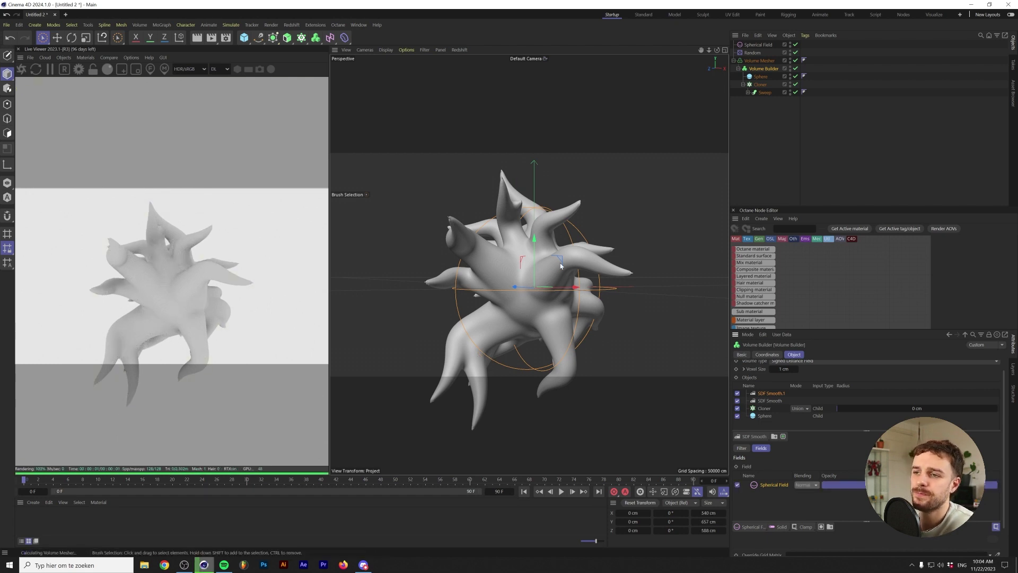
left_click(680, 220)
left_click_drag(680, 219, 547, 337, "alt")
scroll(562, 297, "down", 4)
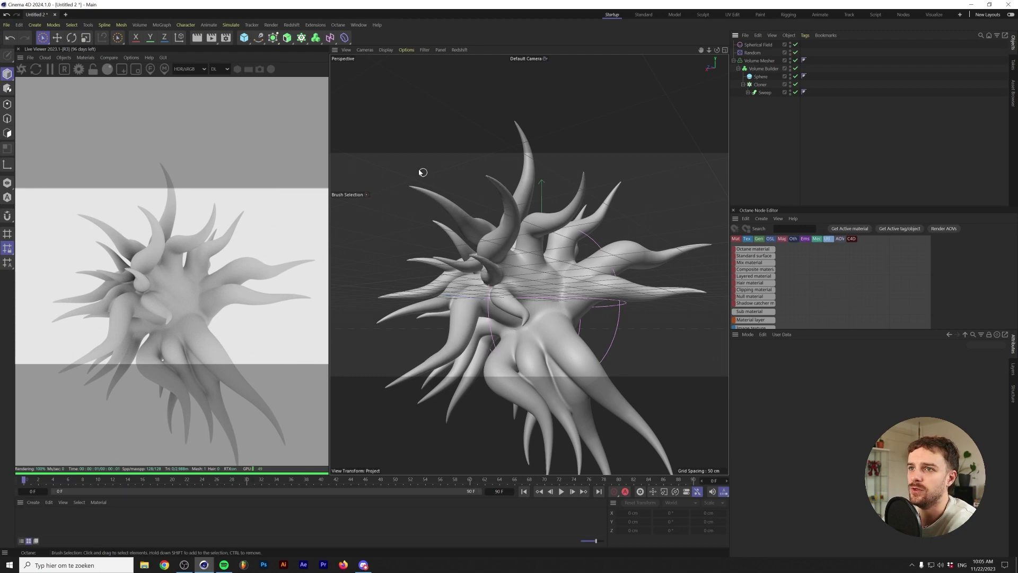
Display the model with Gouraud Shading (Lines) and examine the density of the volume mesh
left_click(386, 50)
left_click(392, 84)
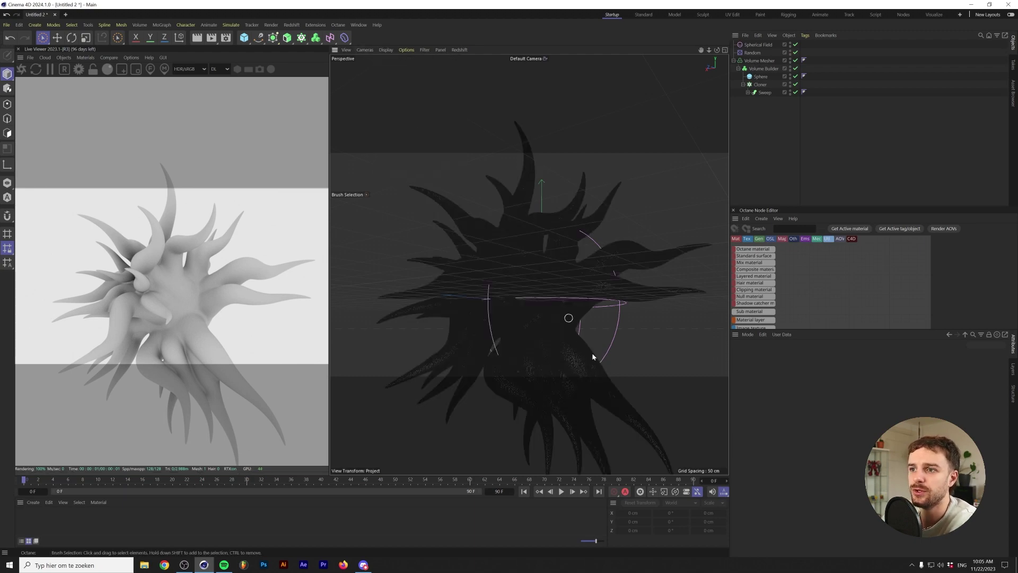
mouse_move(528, 307)
left_mouse_down("alt")
mouse_move(546, 291)
mouse_move(514, 334)
mouse_move(481, 320)
mouse_move(545, 333)
left_mouse_up("alt")
left_click(385, 49)
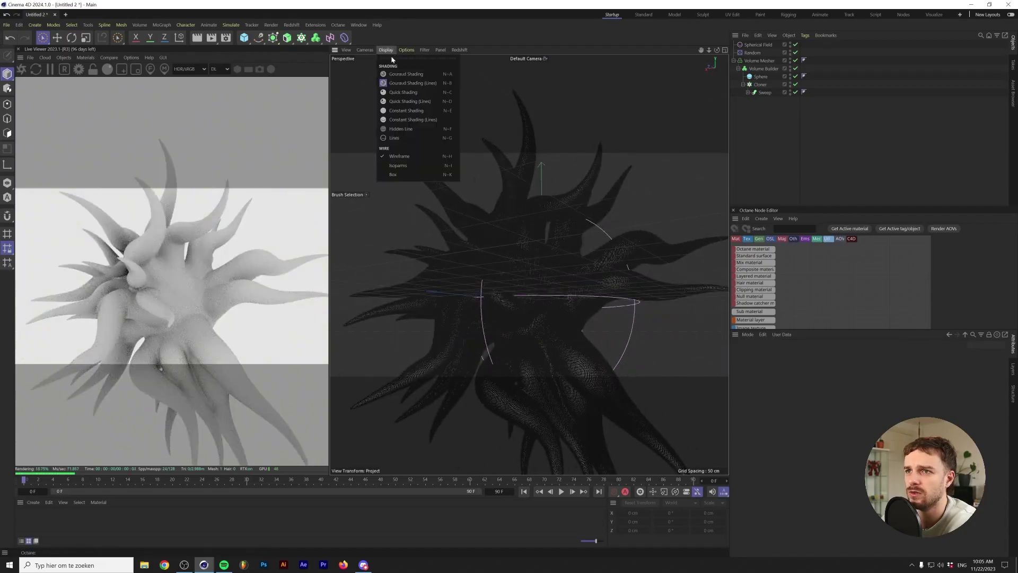
left_click(517, 39)
right_click_drag(533, 320, 582, 288, "alt")
scroll(562, 302, "down", 15)
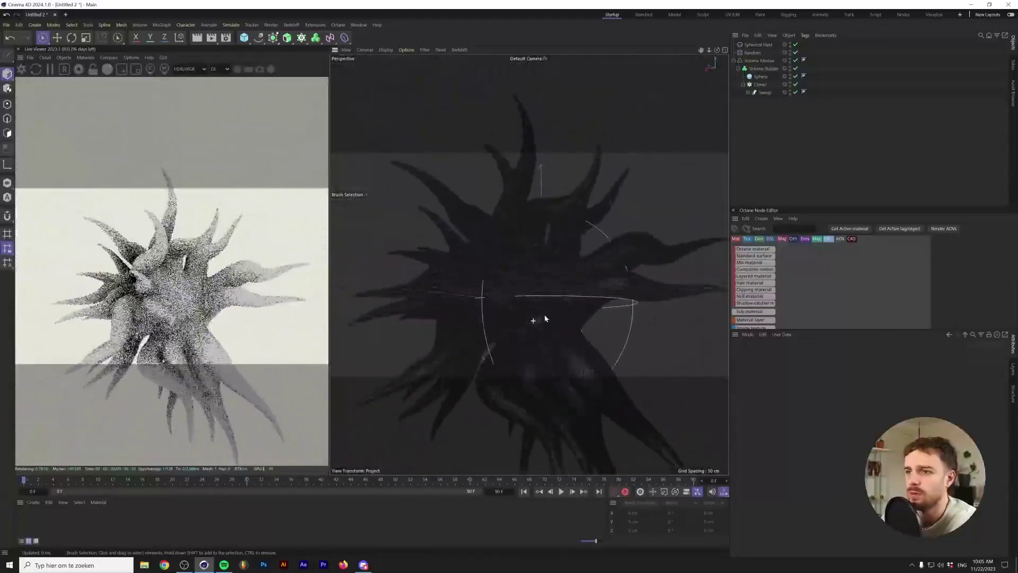
mouse_move(517, 304)
left_mouse_down("alt")
mouse_move(582, 321)
mouse_move(508, 305)
left_mouse_up("alt")
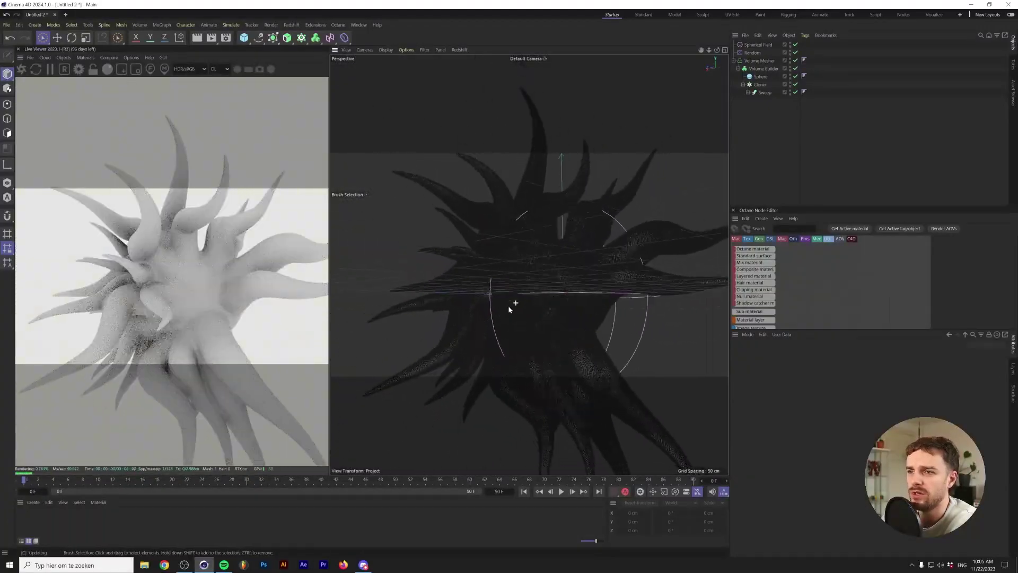
middle_click_drag(528, 291, 494, 304, "alt")
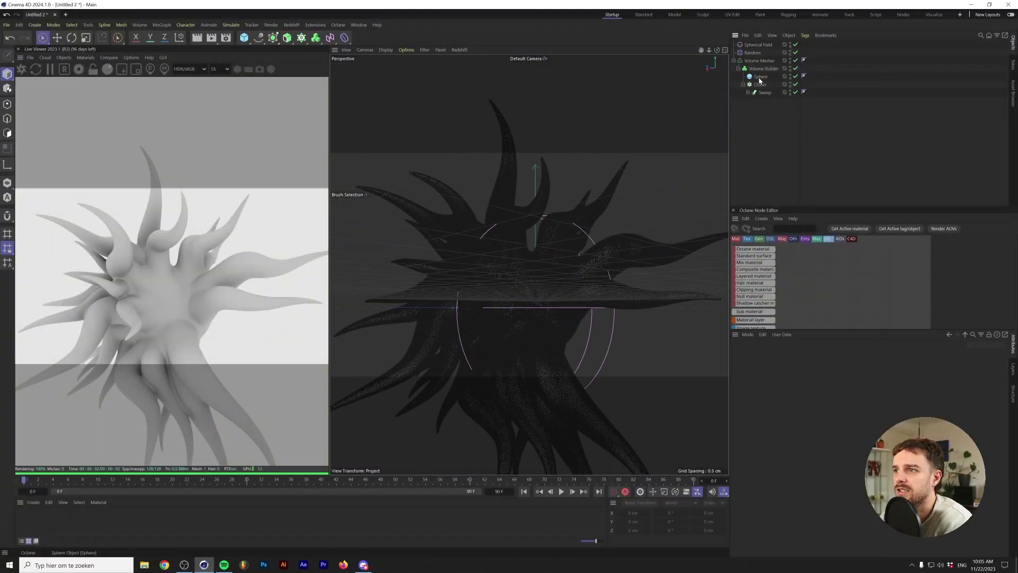
Create a polygon copy of the Volume Mesher with Current State to Object and hide the original generator setup
left_click(761, 61)
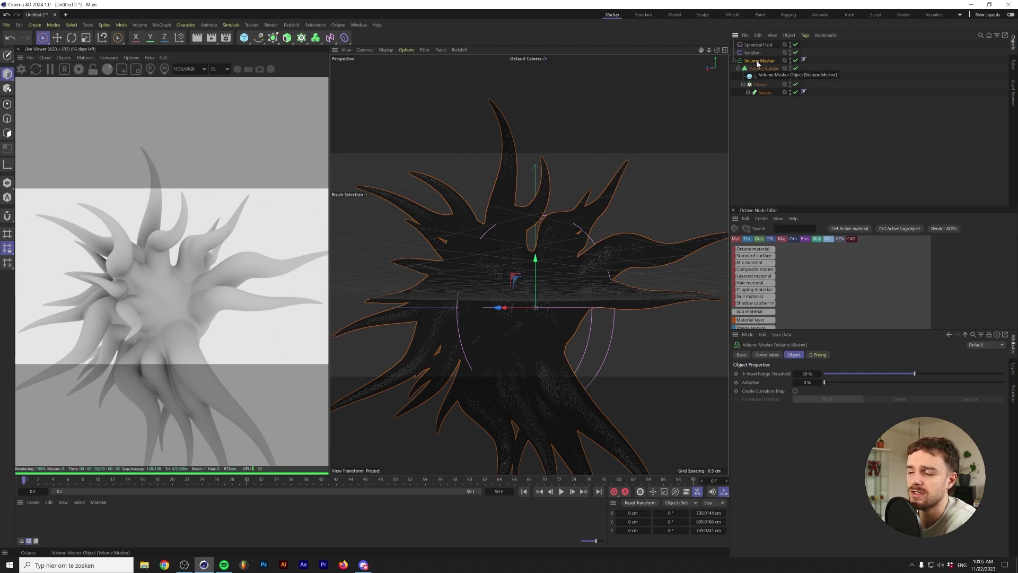
right_click(757, 64)
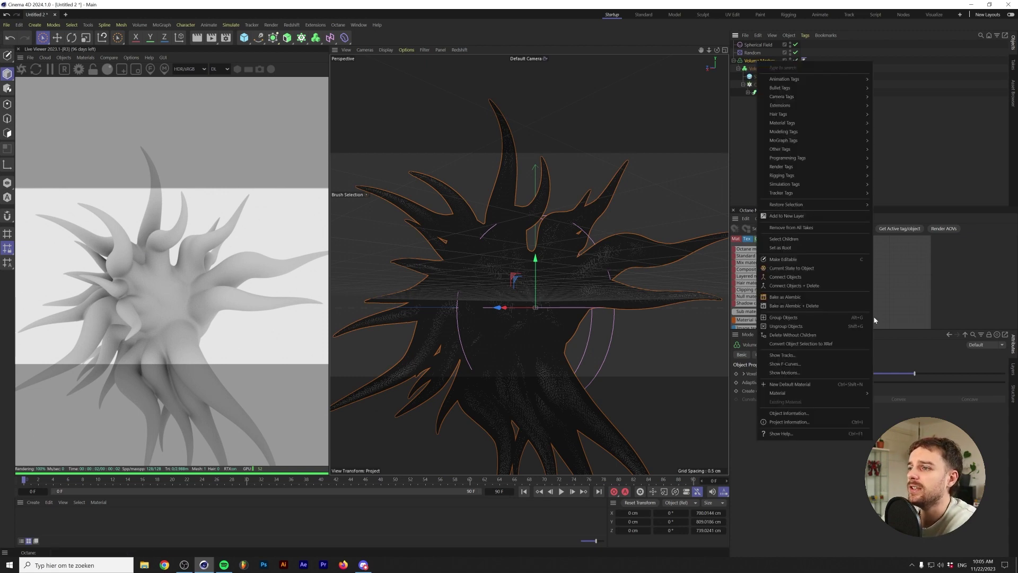
left_click(838, 269)
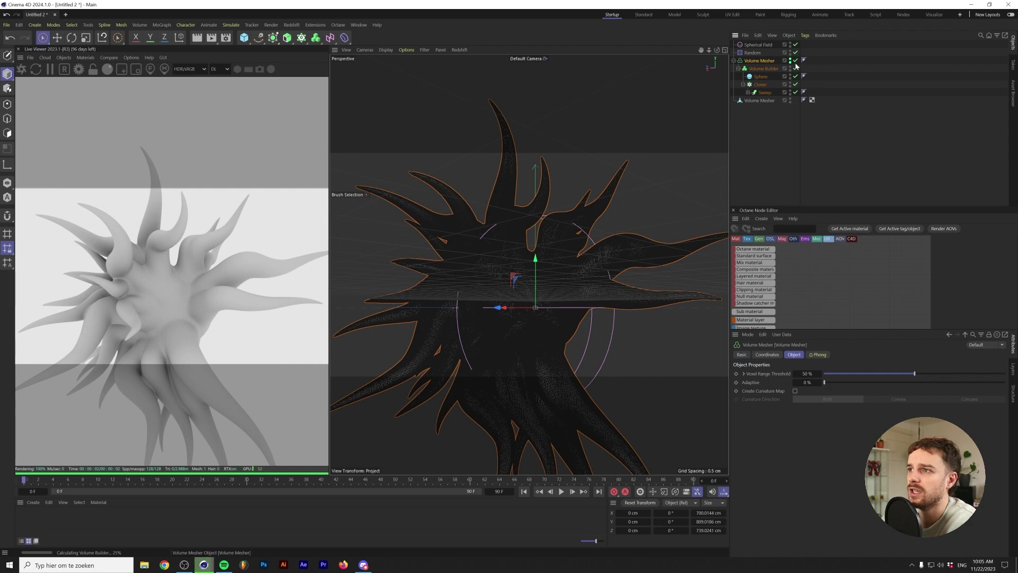
left_click(790, 59)
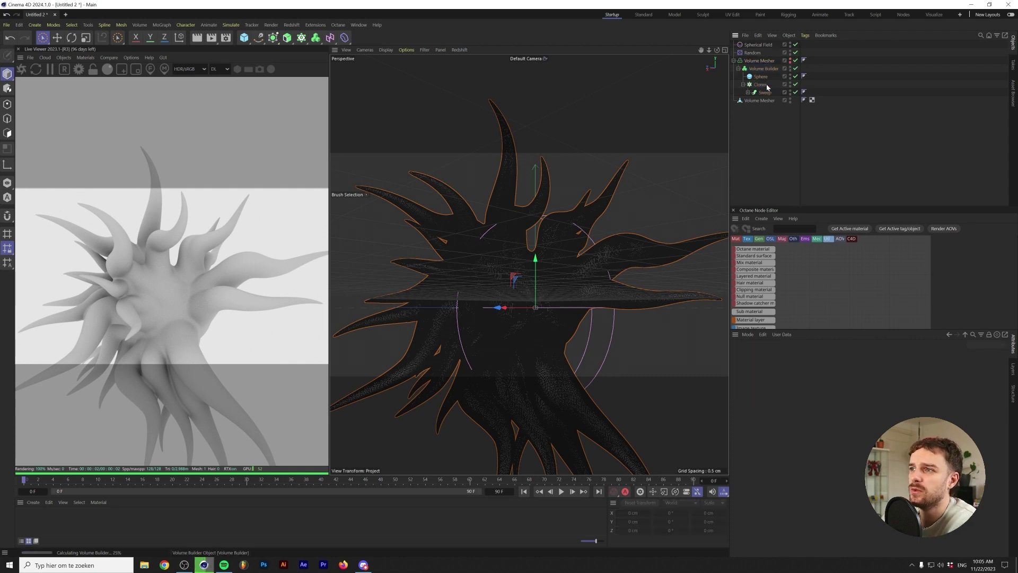
Put the polygon Volume Mesher copy under a new Remesh generator using ZRemesher at 100% mesh density
left_click(758, 100)
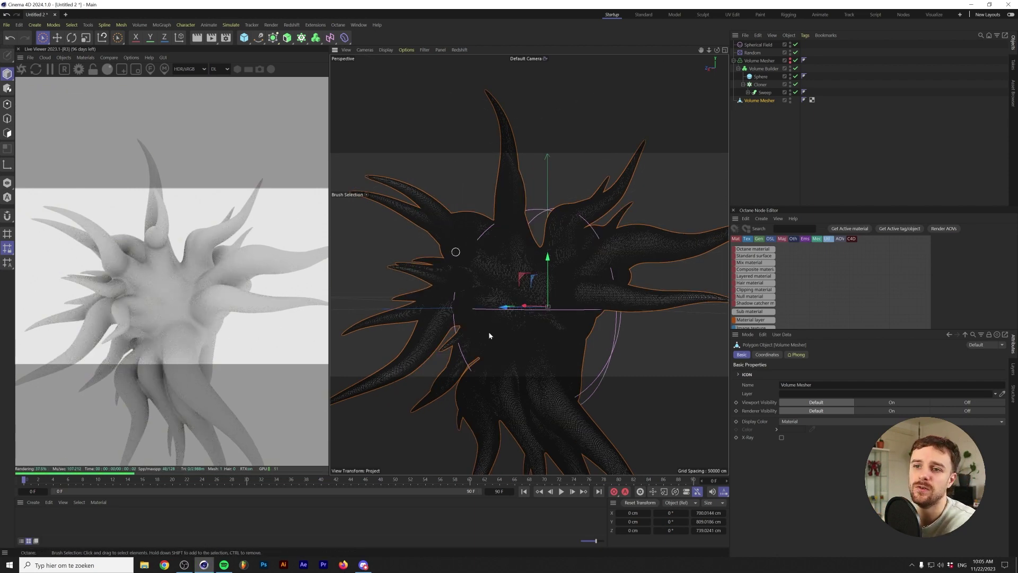
left_click_drag(558, 329, 598, 320, "alt")
mouse_move(602, 313)
right_mouse_down("alt")
mouse_move(643, 288)
mouse_move(600, 300)
right_mouse_up("alt")
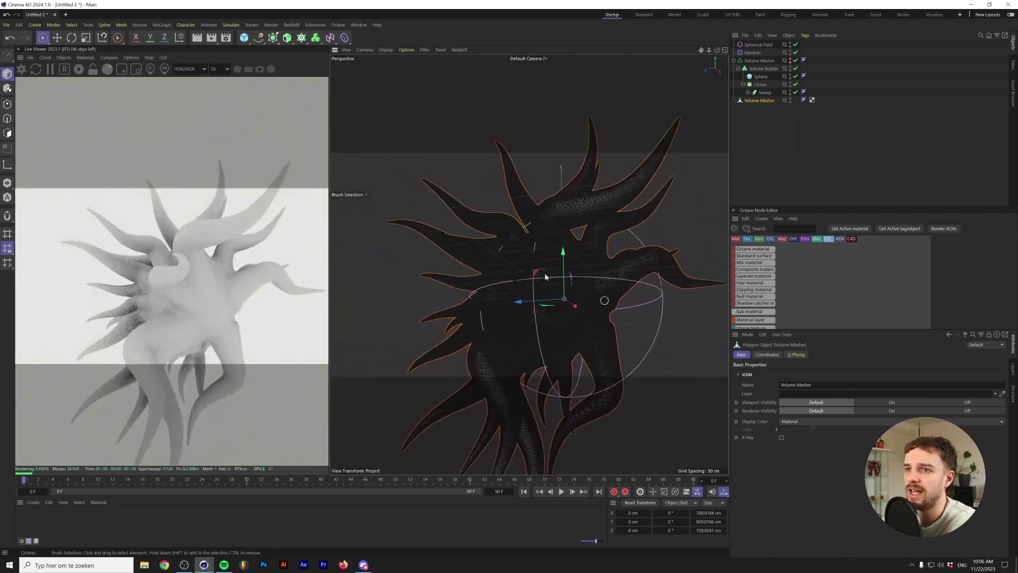
left_click(287, 37)
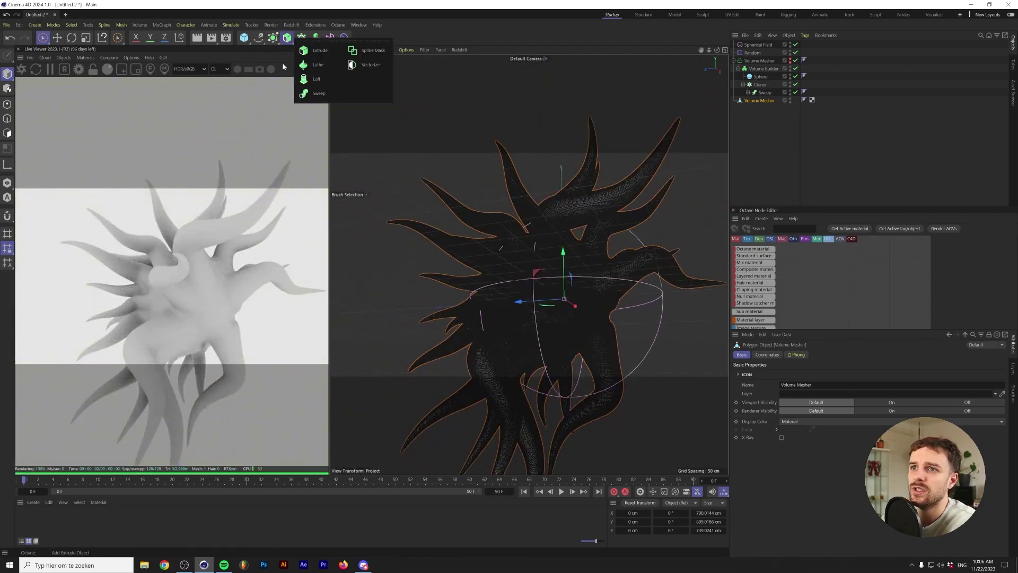
left_click(272, 37)
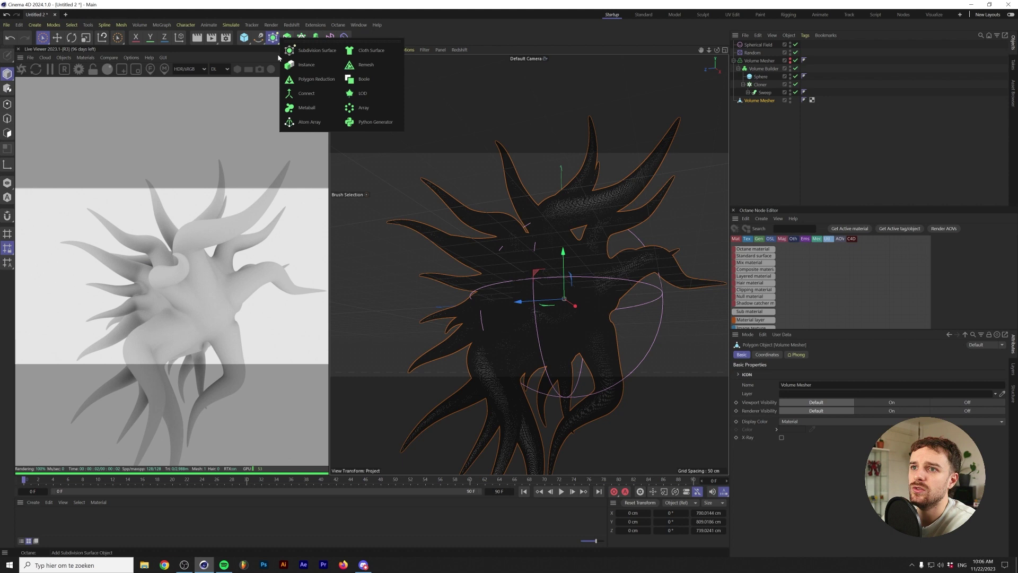
left_click(363, 67)
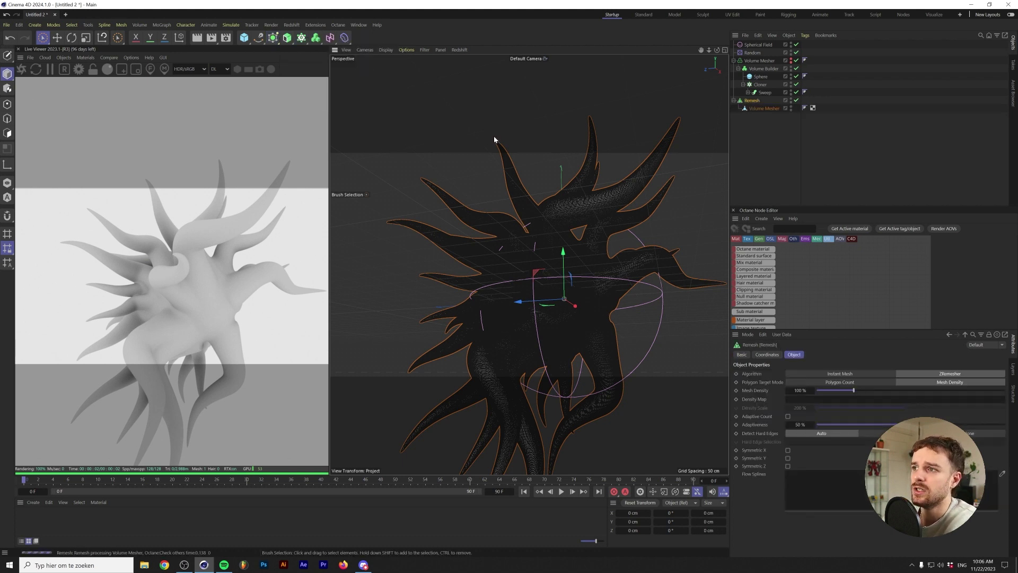
left_click(763, 109)
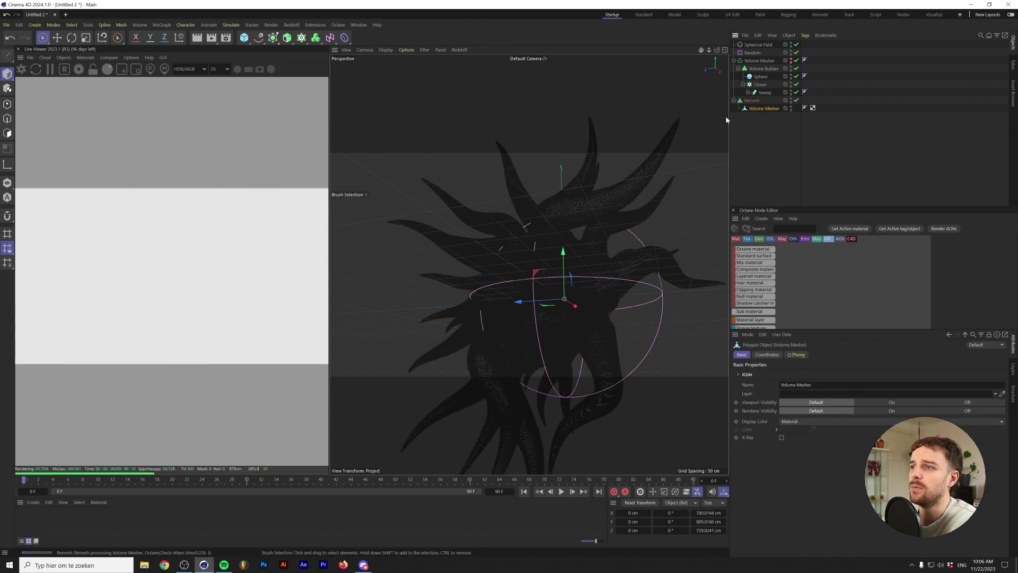
left_click(751, 101)
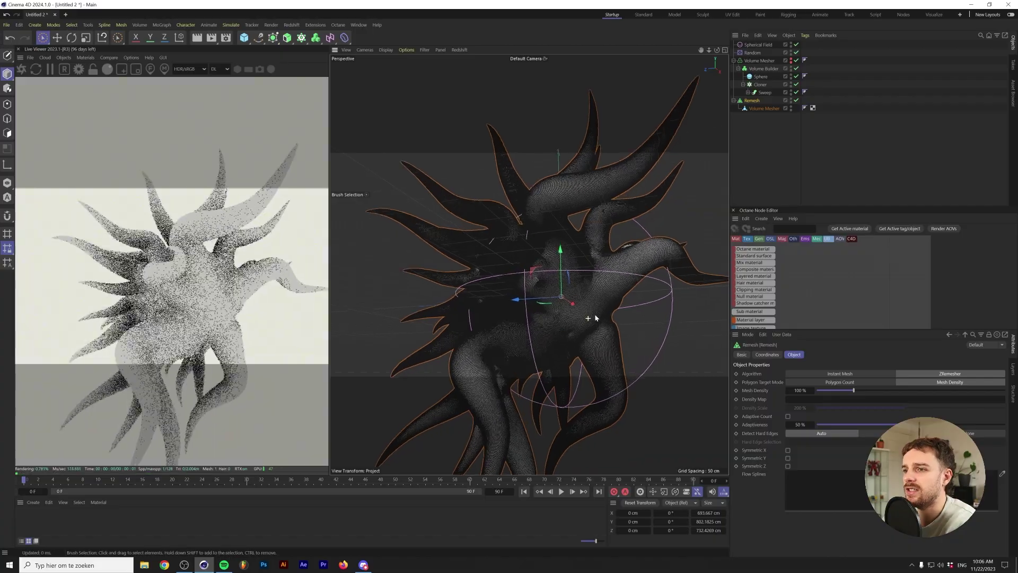
Examine the remeshed tentacle form's polygon flow up close at the core and limb junctions, and from several angles
scroll(594, 319, "up", 8)
scroll(580, 278, "down", 2)
scroll(568, 339, "up", 8)
scroll(545, 356, "down", 5)
scroll(535, 361, "down", 3)
scroll(476, 364, "up", 2)
left_click_drag(476, 364, 438, 396, "alt")
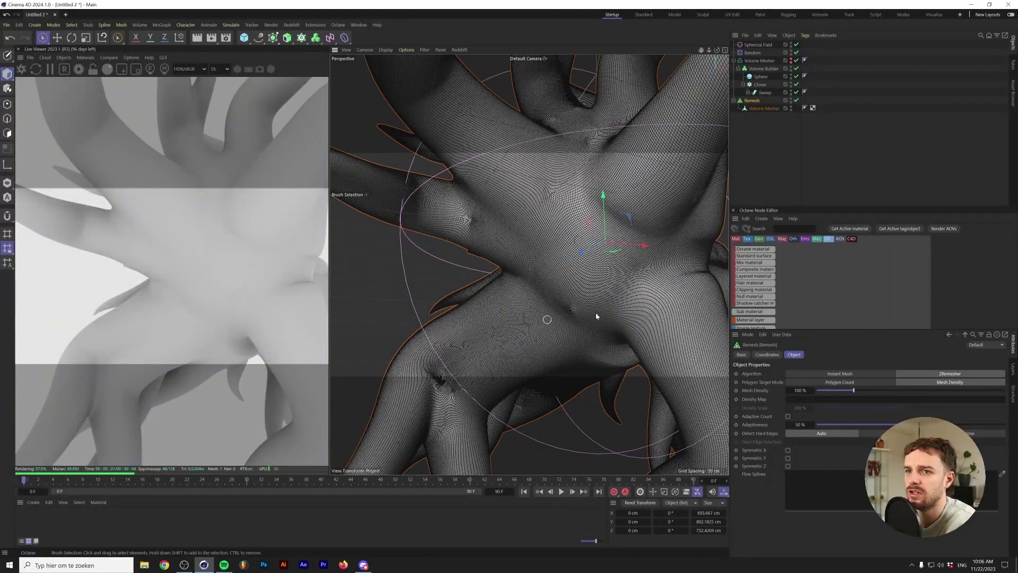
scroll(546, 269, "down", 3)
left_click_drag(546, 268, 590, 267, "alt")
mouse_move(585, 268)
right_mouse_down("alt")
mouse_move(559, 281)
mouse_move(571, 257)
right_mouse_up("alt")
scroll(571, 257, "up", 2)
scroll(571, 257, "down", 6)
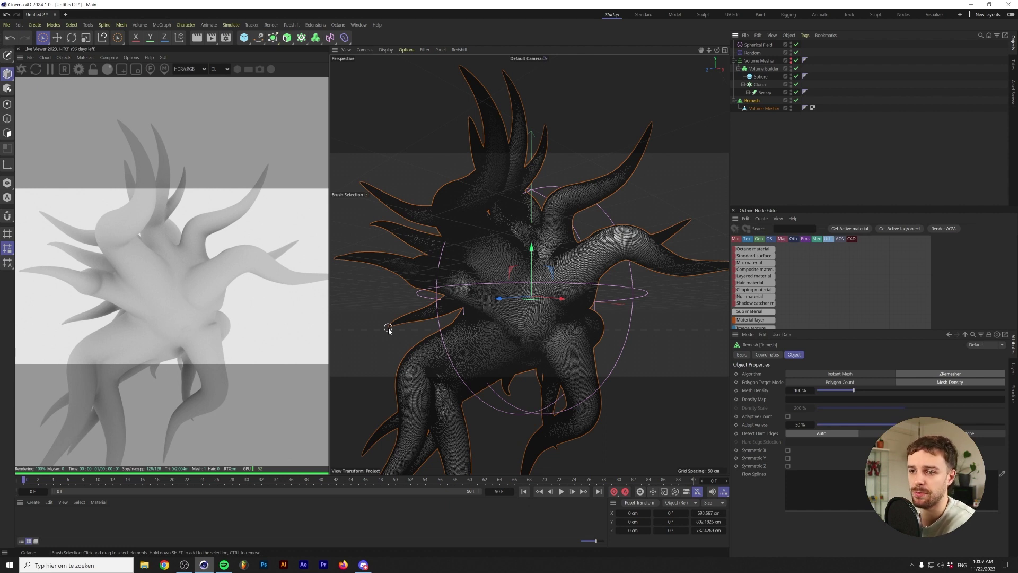
Set the Remesh mesh density to 50% and inspect the resulting topology around the tentacles
left_click(799, 390)
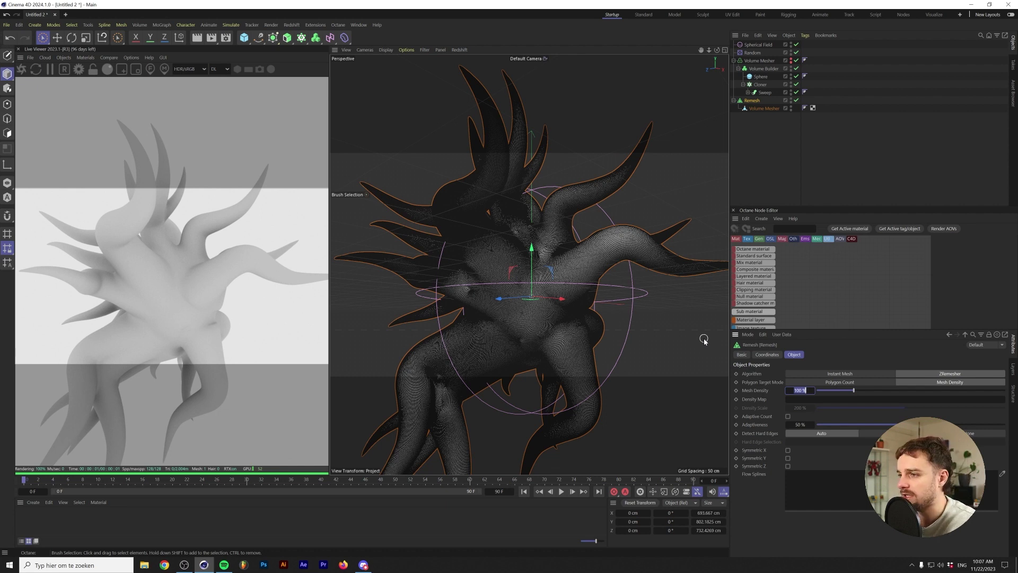
key("Return")
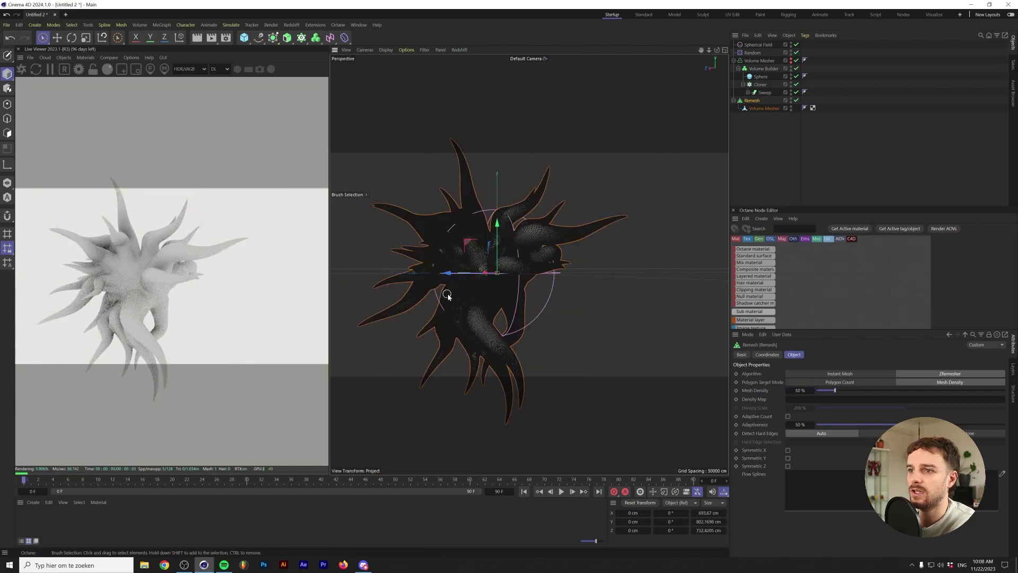
left_click_drag(447, 296, 543, 277, "alt")
mouse_move(543, 277)
right_mouse_down("alt")
mouse_move(552, 270)
mouse_move(529, 270)
right_mouse_up("alt")
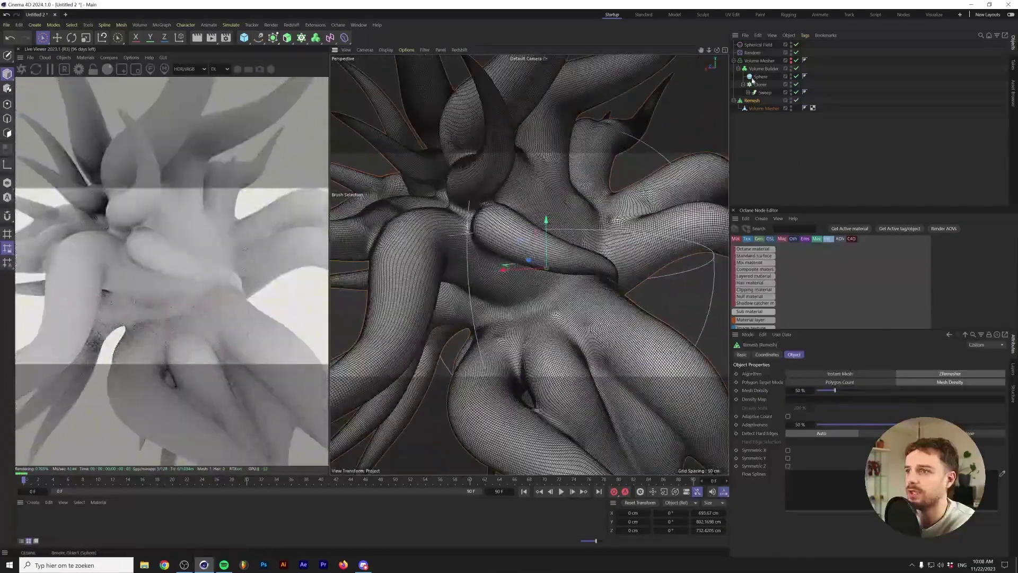
scroll(521, 312, "down", 6)
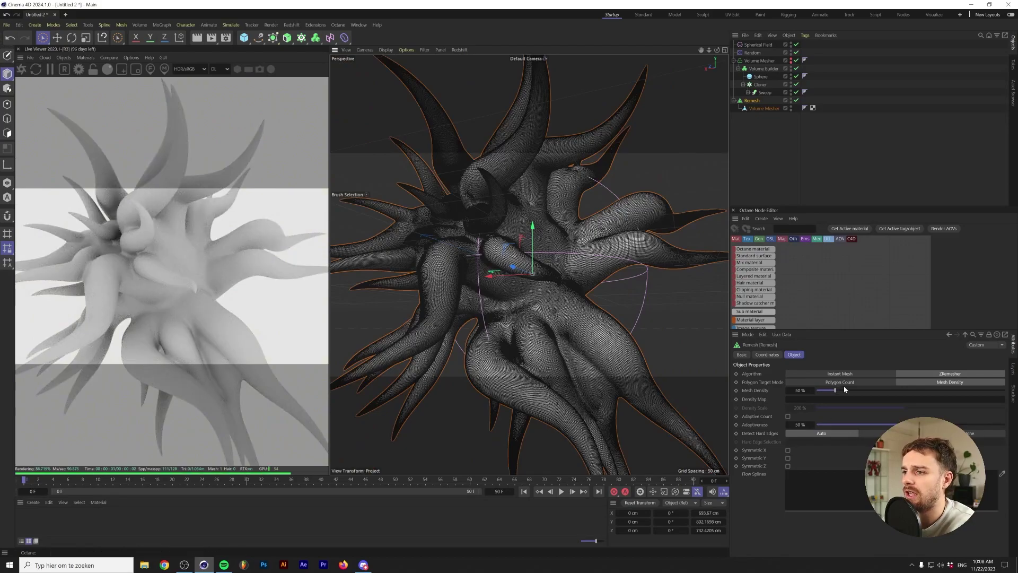
scroll(485, 305, "down", 1)
scroll(487, 309, "up", 3)
middle_click_drag(498, 312, 598, 328, "alt")
left_click_drag(598, 327, 631, 353, "alt")
left_click(801, 391)
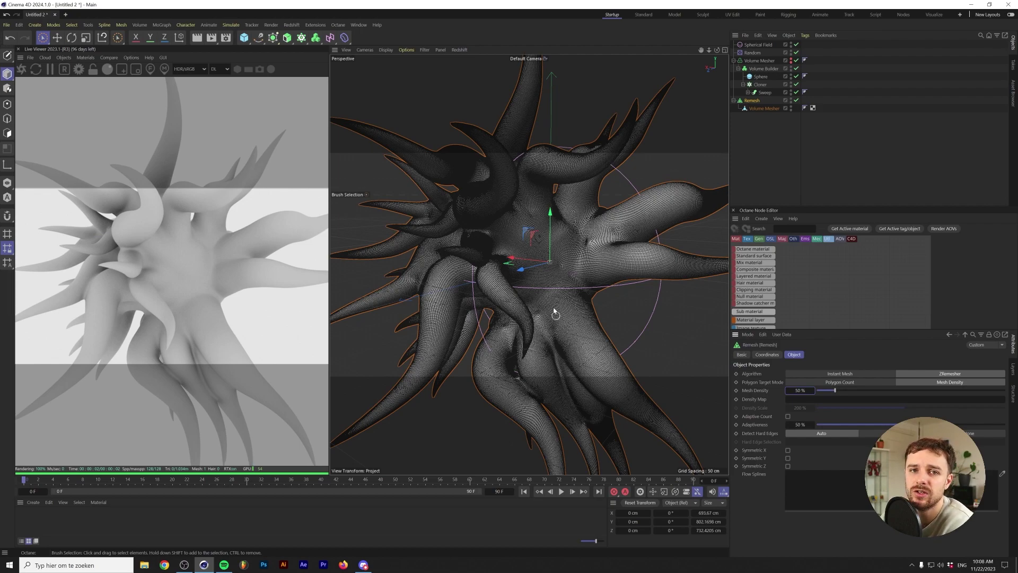
left_click_drag(559, 290, 533, 283, "alt")
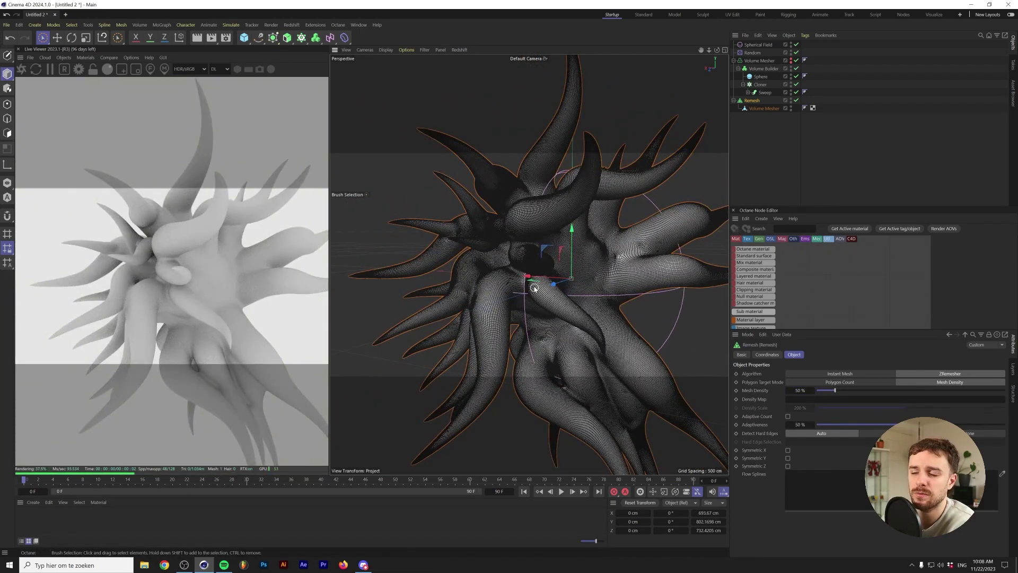
Delete the polygon Volume Mesher copy and put the original Volume Mesher setup under the Remesh generator
left_click(734, 60)
left_click(762, 76)
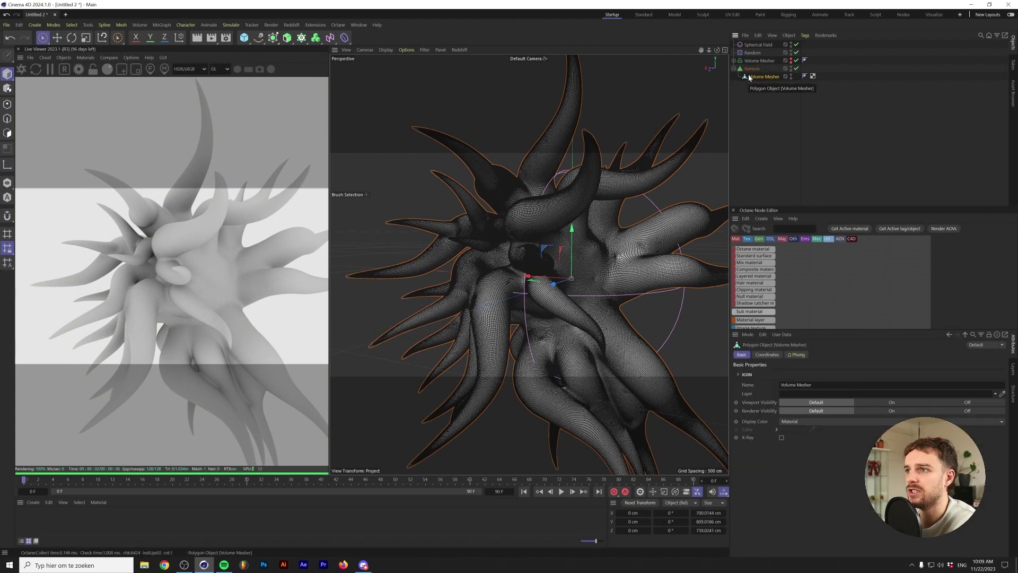
key("Delete")
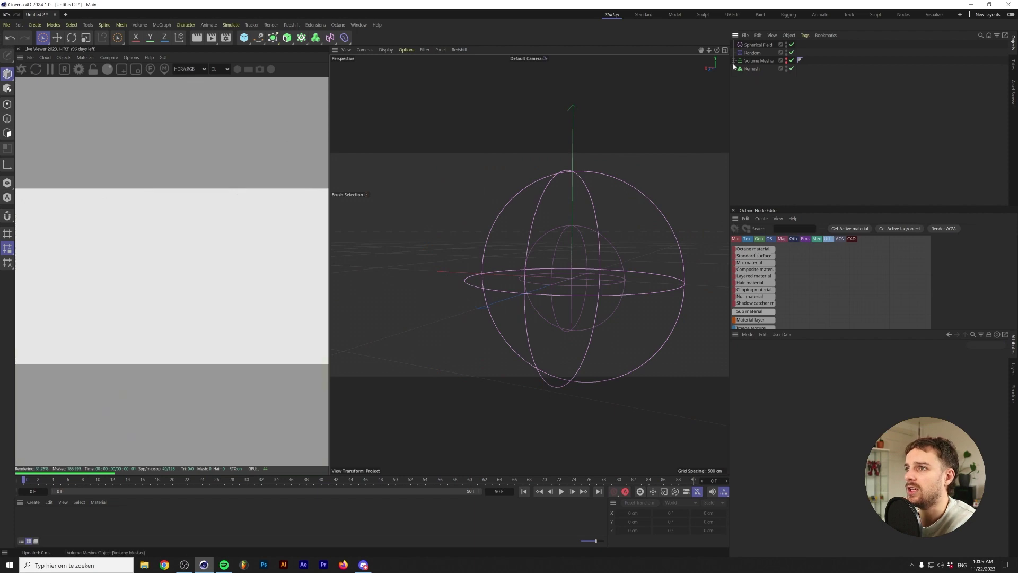
left_click_drag(757, 70, 756, 69)
left_click(750, 62)
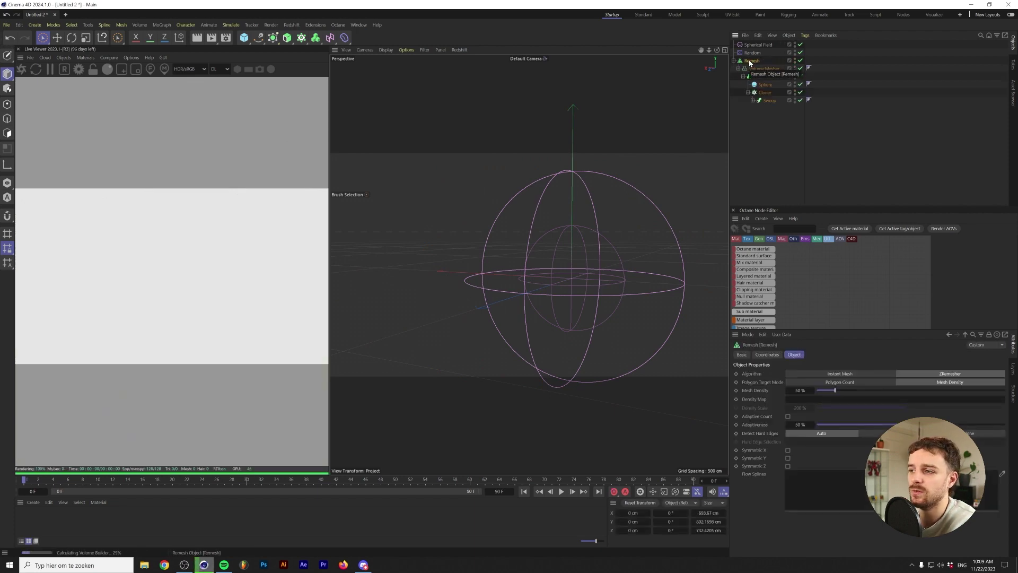
left_click(763, 104)
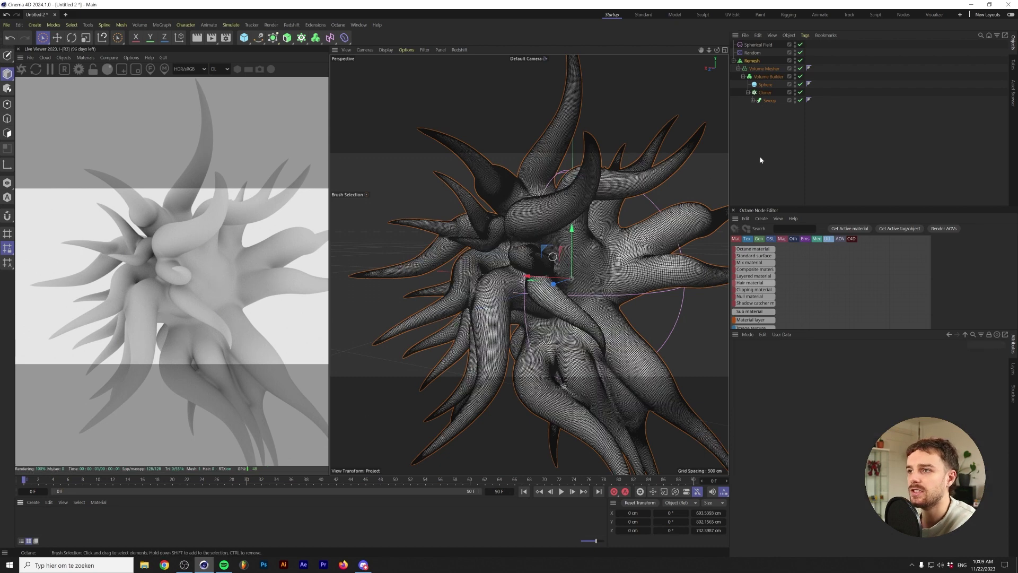
Set the Remesh mesh density to 25% and inspect the tentacle mesh
left_click(756, 62)
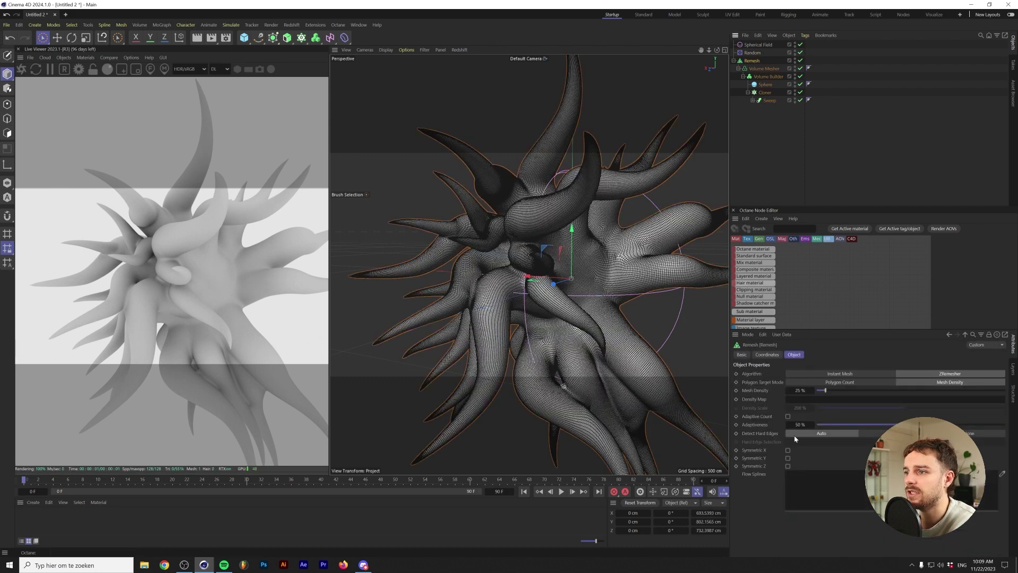
left_click_drag(562, 308, 502, 274, "alt")
scroll(527, 297, "down", 5)
scroll(542, 282, "up", 5)
scroll(549, 293, "down", 5)
scroll(540, 282, "up", 5)
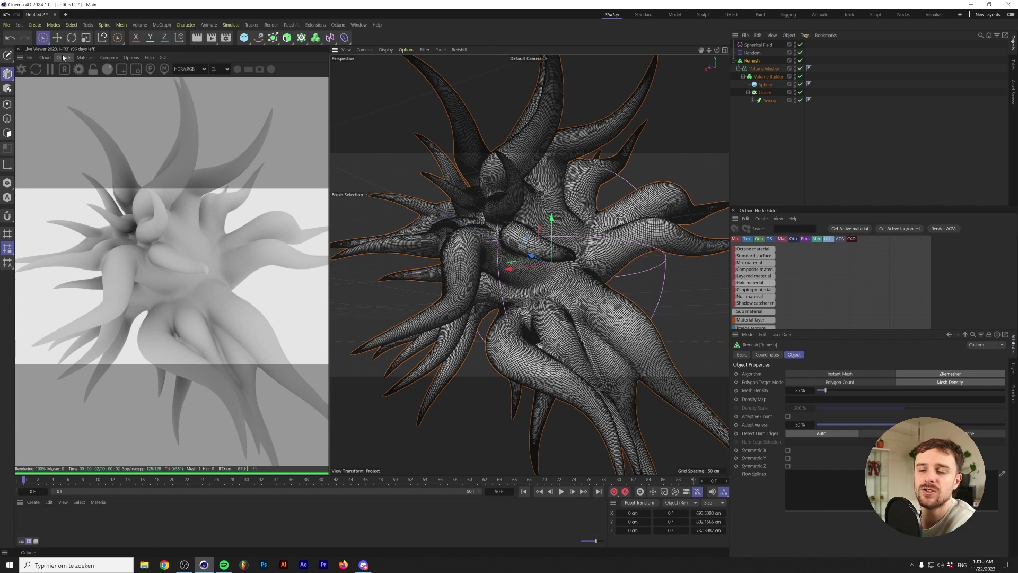
Add an Octane HDRI environment sky and an Octane area light to the scene
left_click(83, 61)
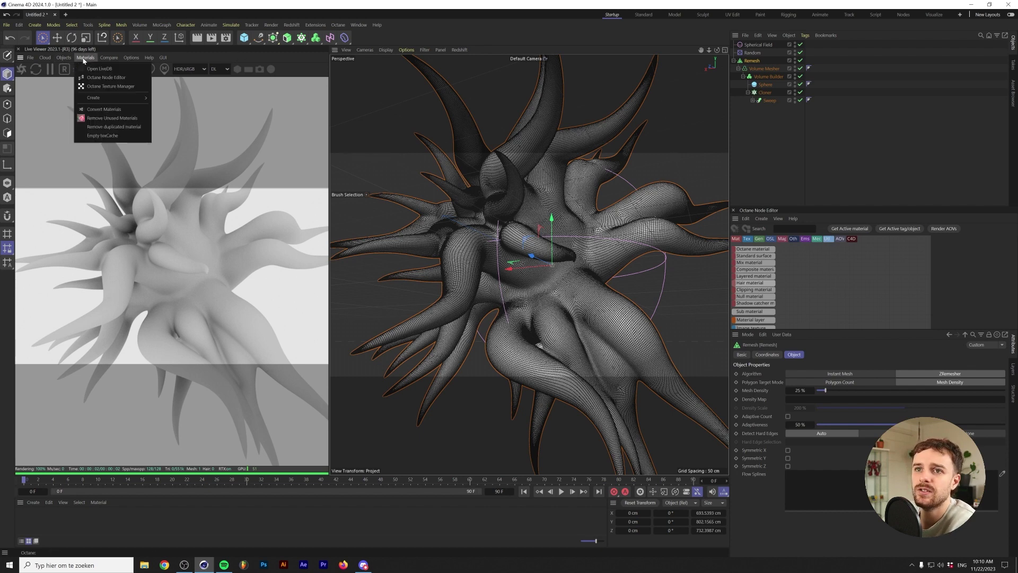
mouse_move(64, 57)
left_click(72, 86)
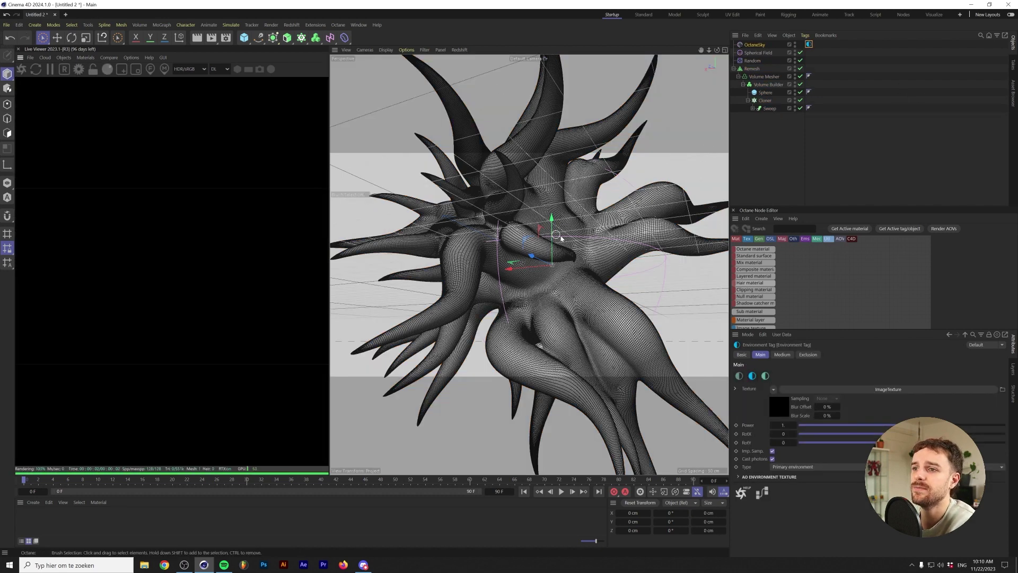
left_click(63, 57)
mouse_move(80, 99)
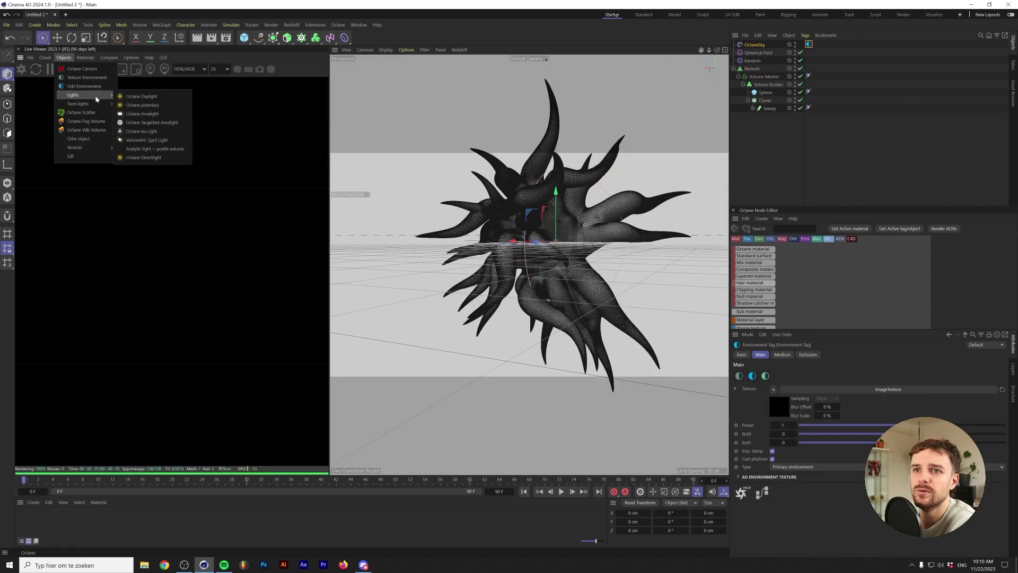
left_click(142, 114)
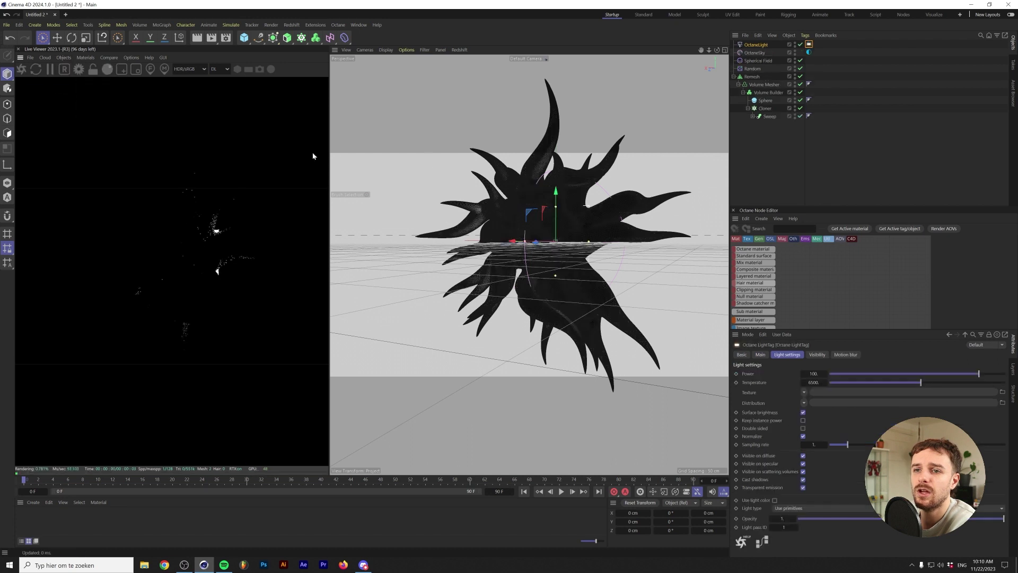
Give the area light a Target tag with OctaneSky as its target object
right_click(758, 46)
mouse_move(790, 63)
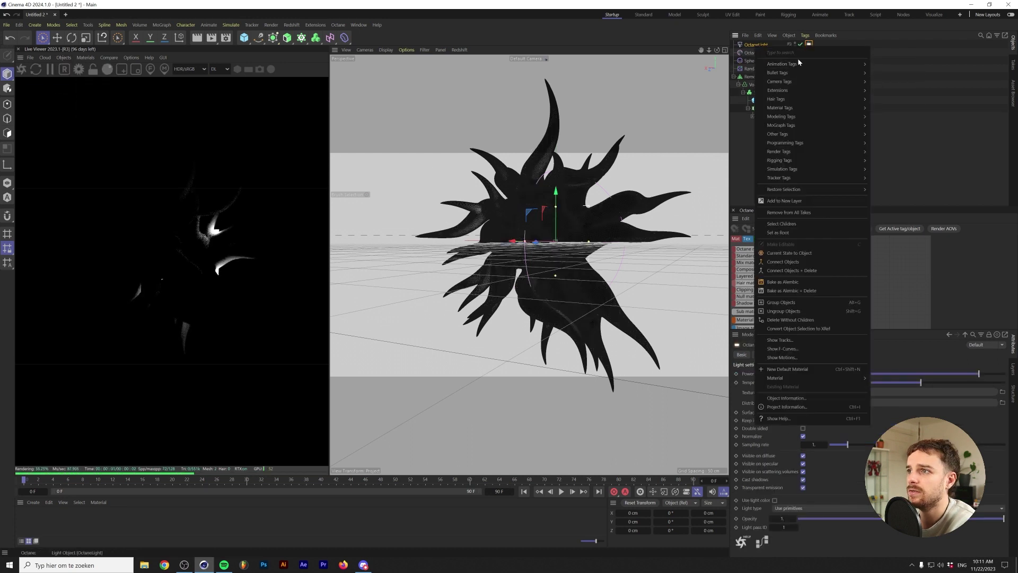
left_click(888, 95)
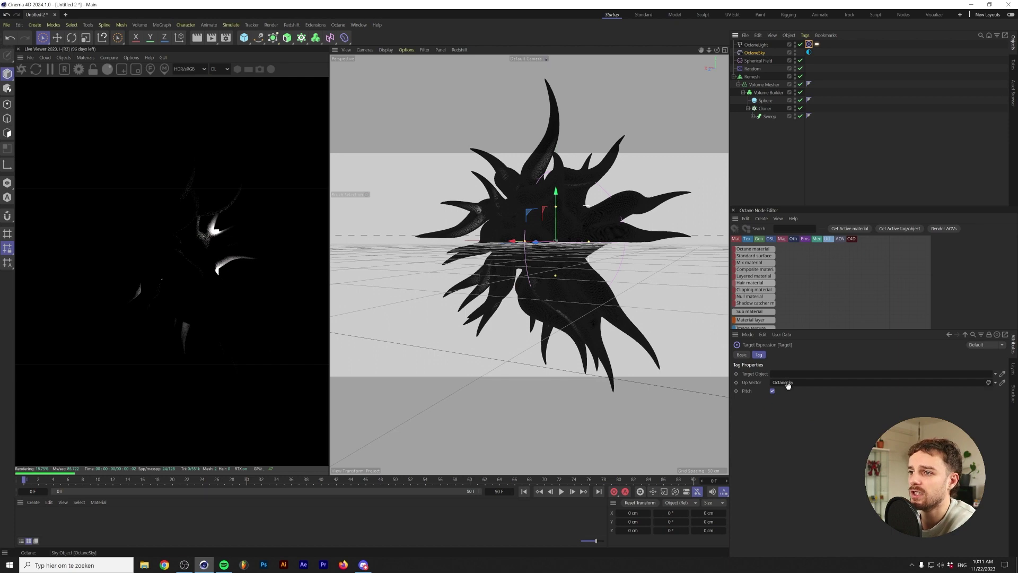
left_click_drag(788, 385, 784, 373)
In the four-view layout, move the area light in front of the form to about X -221 cm, Z -375 cm
middle_click(551, 186)
left_click_drag(551, 186, 604, 232)
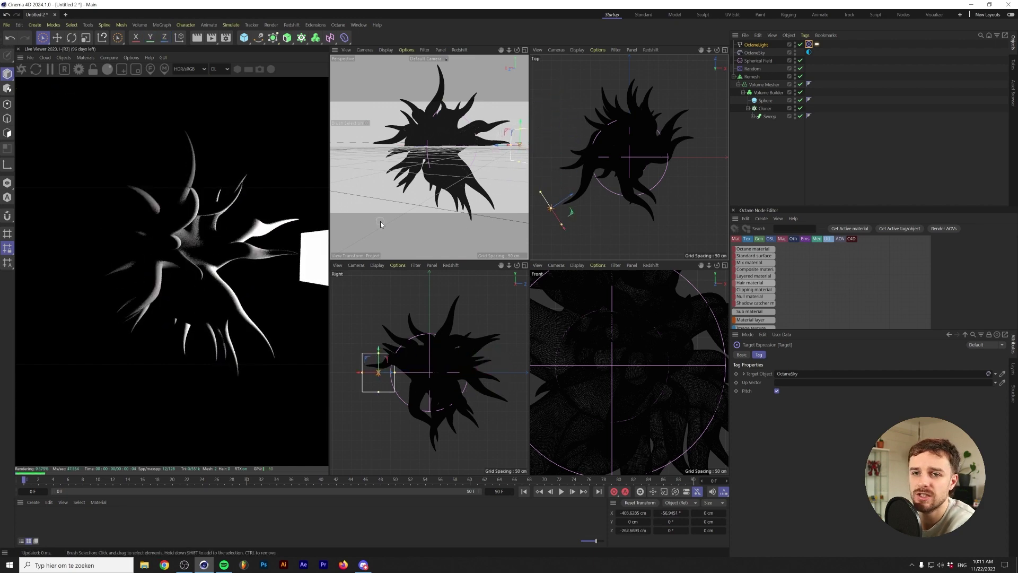
left_click_drag(563, 228, 598, 214)
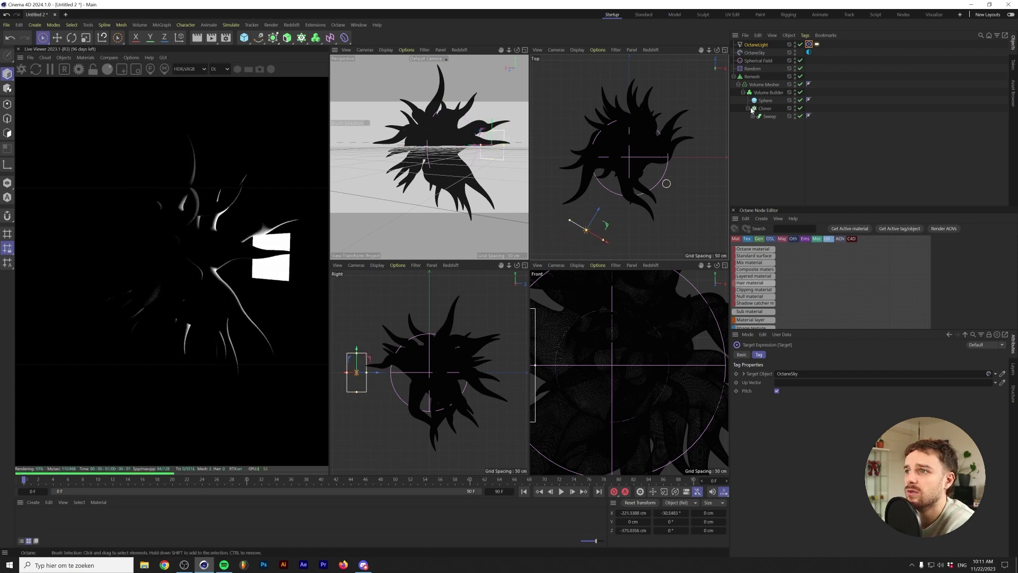
Set the area light's power to 15 in its Octane light settings
left_click(816, 44)
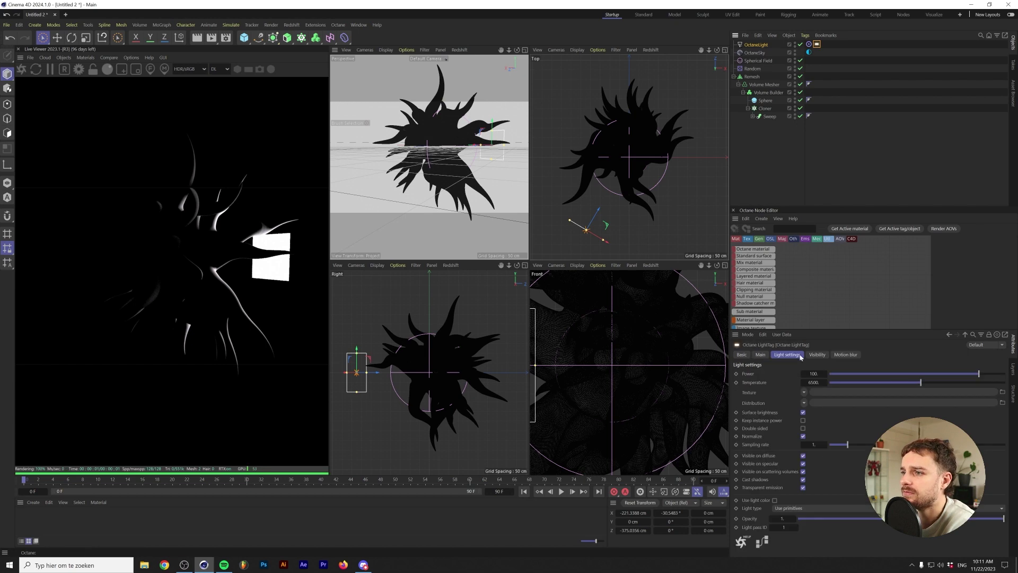
left_click(814, 373)
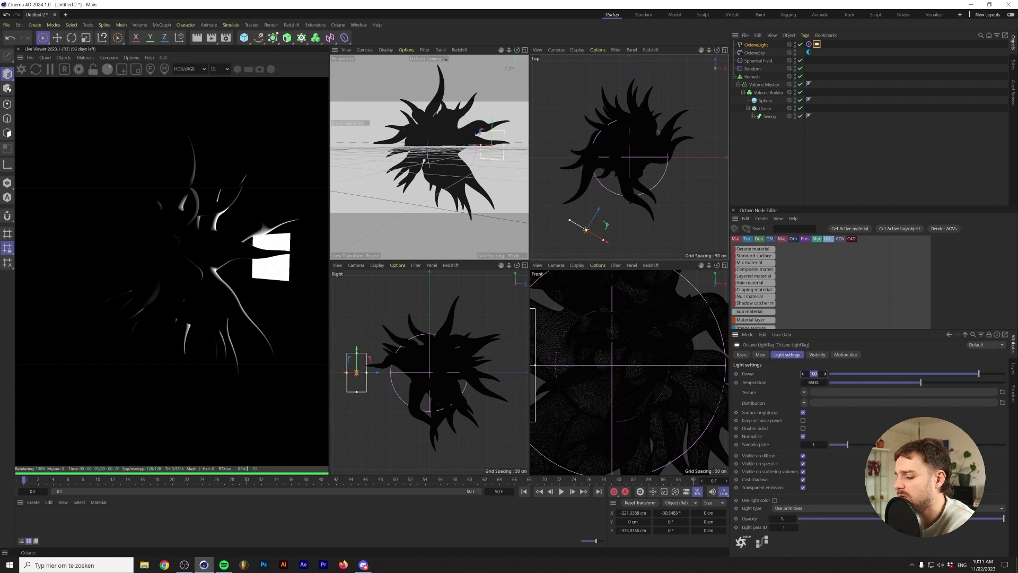
type("15")
key("Return")
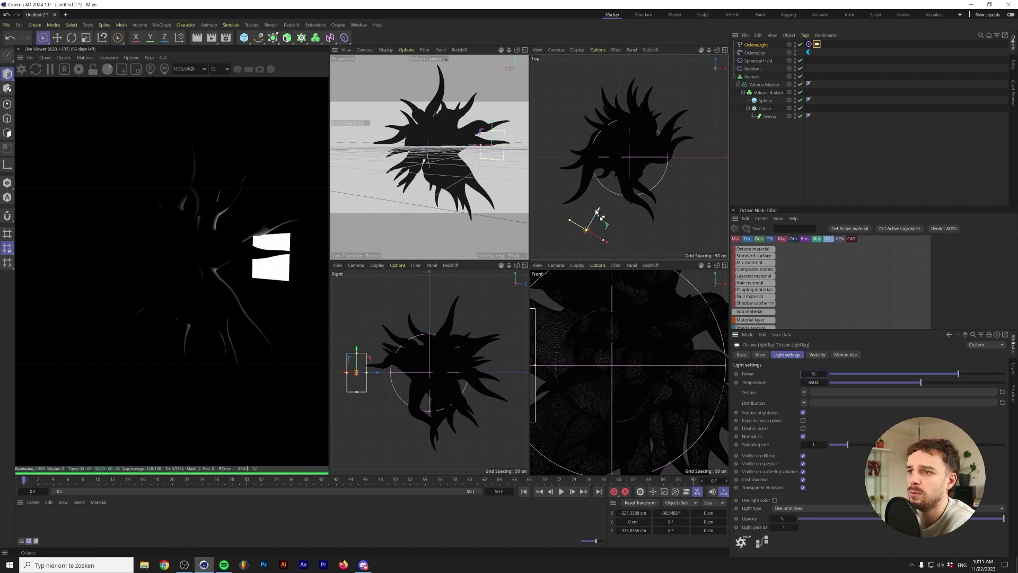
Duplicate the area light behind the form and lower it to about X 251, Y -177, Z 424 cm
left_click_drag(598, 213, 716, 71)
scroll(614, 362, "down", 6)
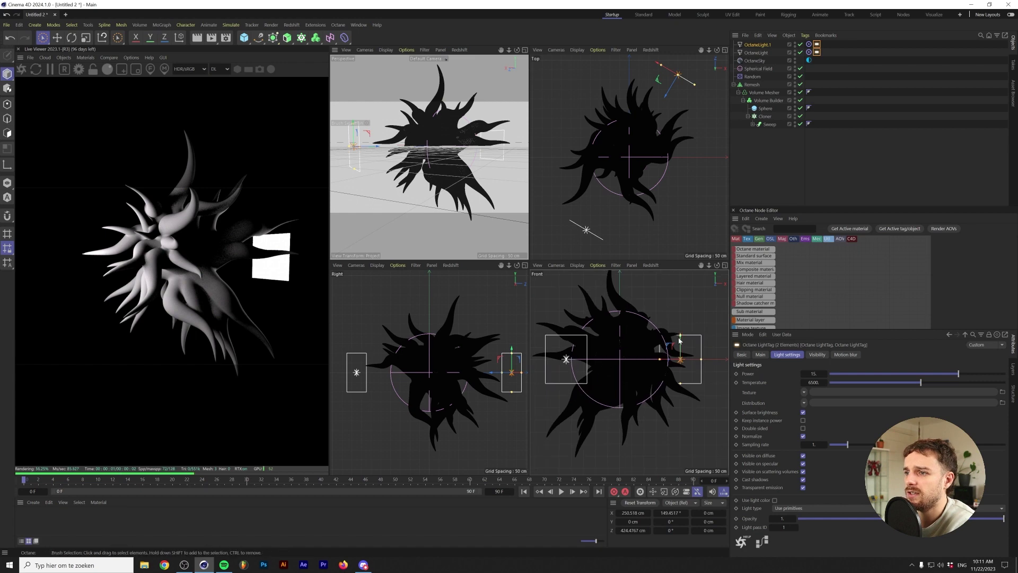
mouse_move(681, 336)
left_mouse_down()
mouse_move(681, 352)
mouse_move(682, 338)
left_mouse_up()
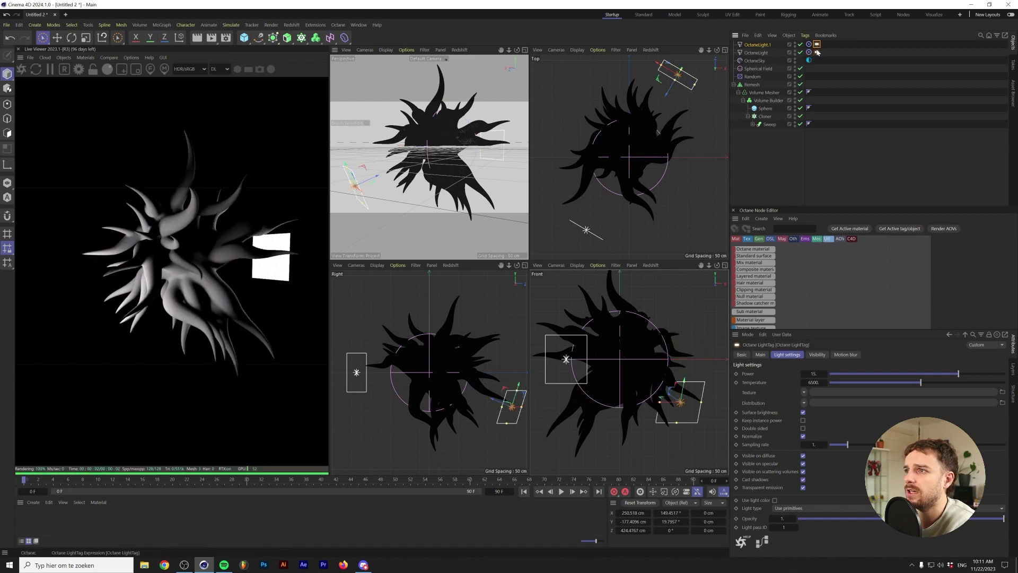
Turn off camera visibility for both Octane area lights
left_click(817, 53, "ctrl")
left_click(818, 355)
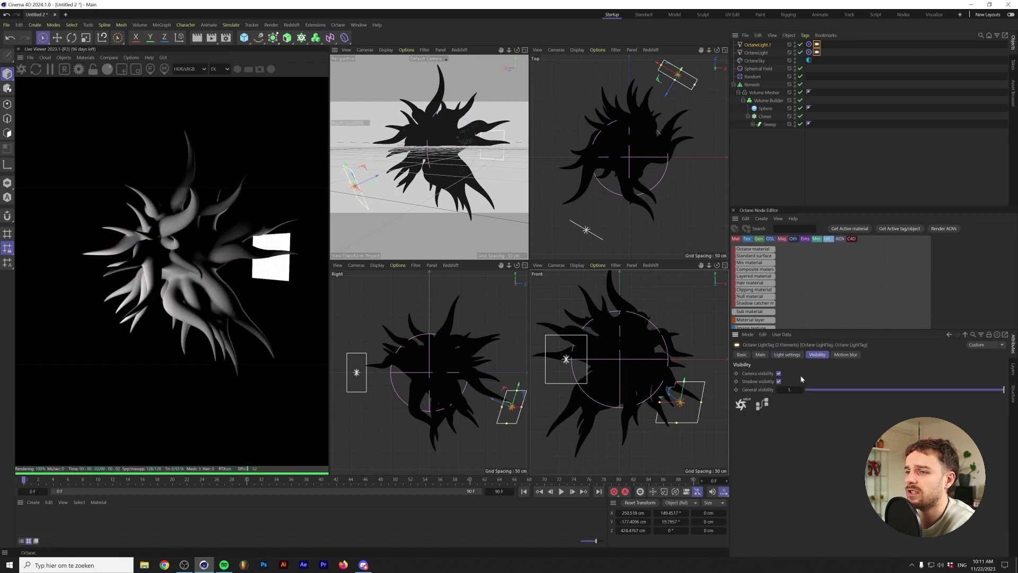
left_click(778, 373)
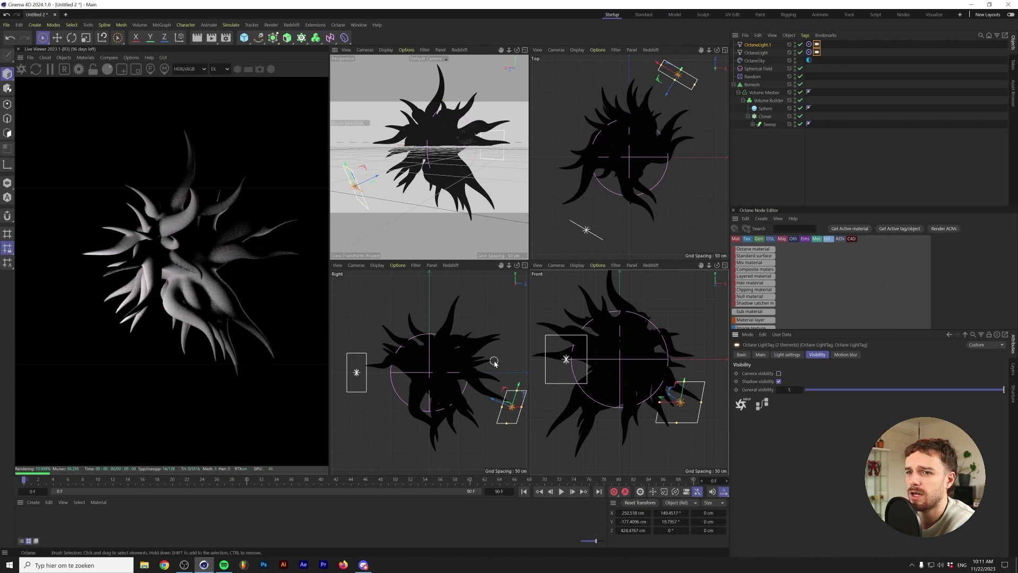
Return to the single perspective view, create an Octane Metallic material and apply it to the Remesh object
left_click(524, 50)
left_click_drag(537, 263, 578, 246, "alt")
left_click(85, 57)
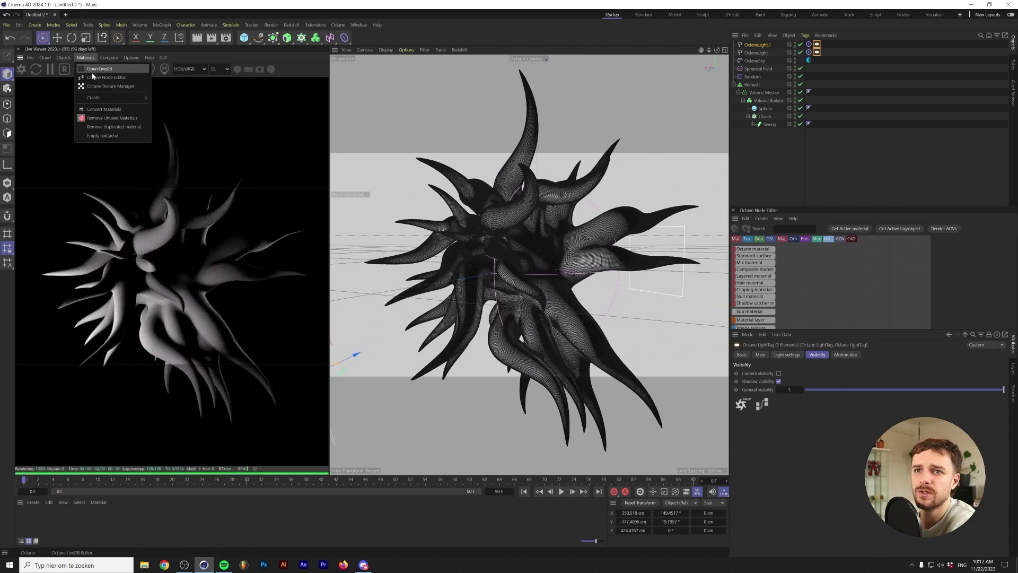
mouse_move(106, 98)
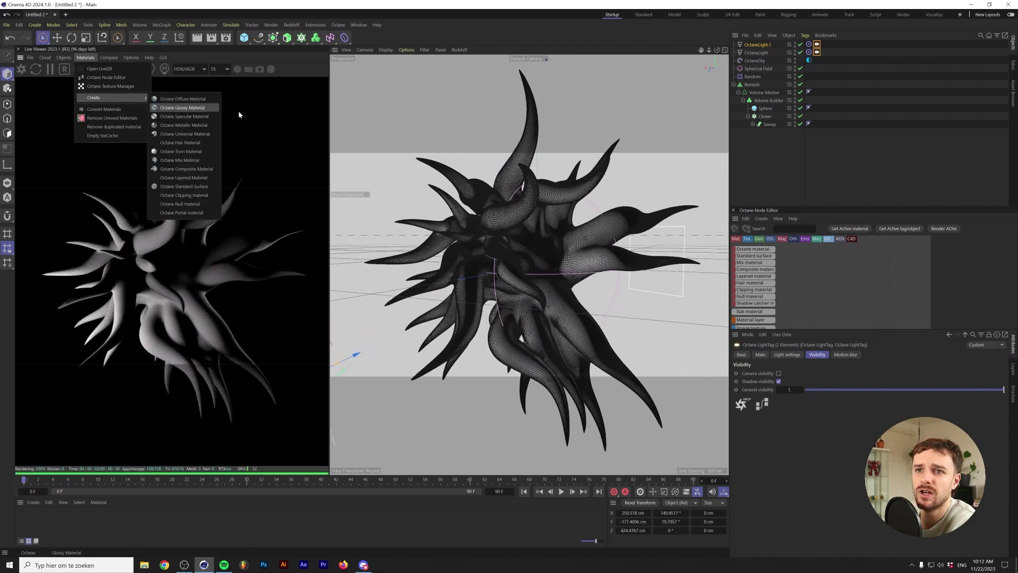
left_click(200, 127)
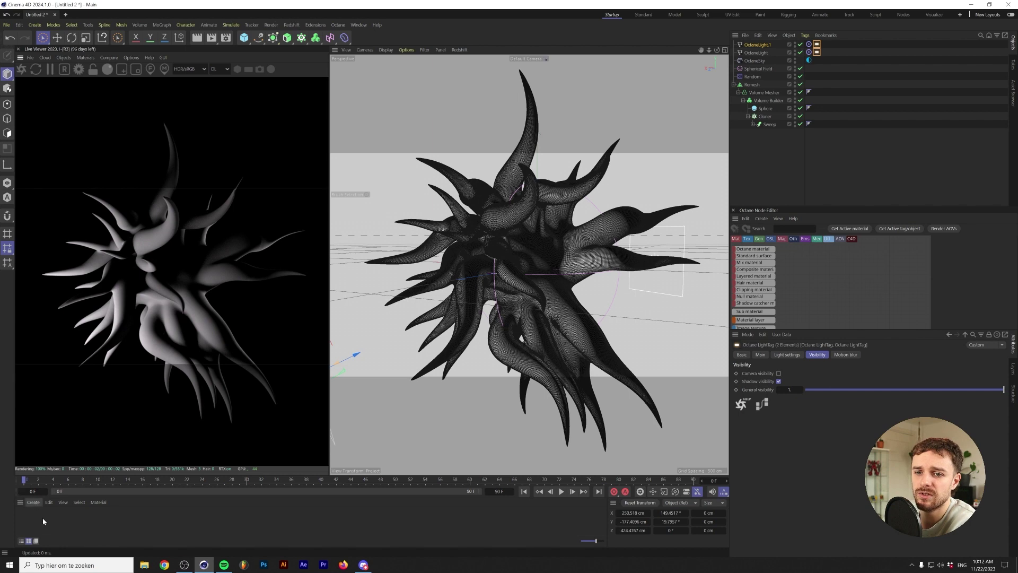
left_click_drag(32, 517, 188, 421)
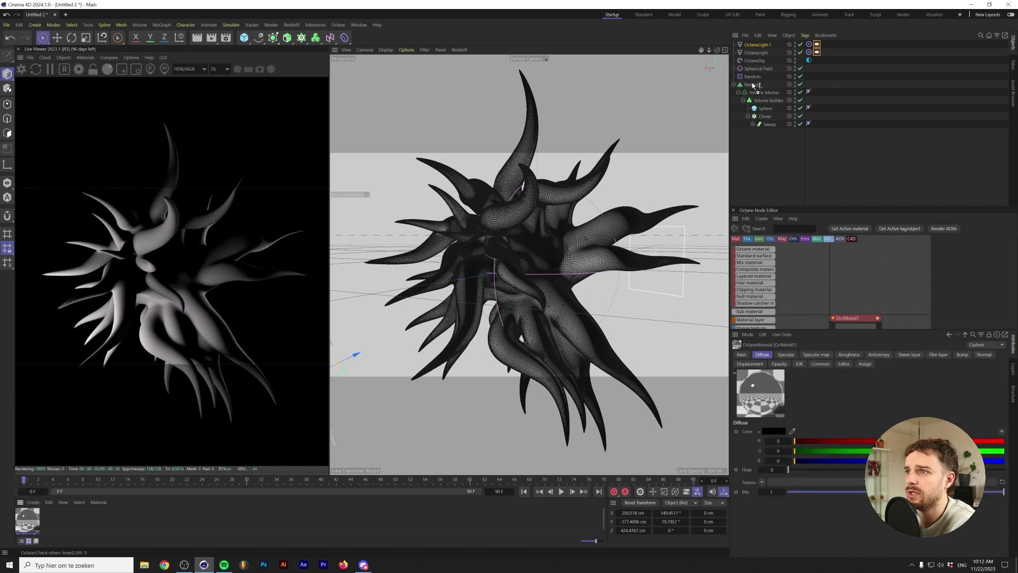
left_click_drag(752, 84, 753, 84)
Set the metallic material's roughness float to 0.05 and close the material editor
double_click(27, 519)
left_click_drag(143, 265, 490, 156)
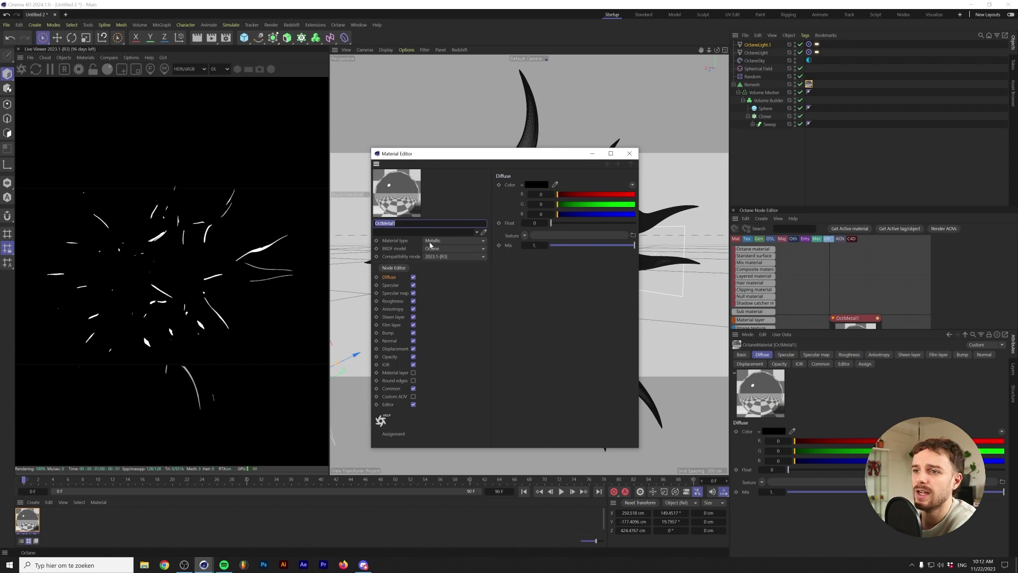
left_click(392, 300)
left_click(546, 223)
left_click(546, 224)
left_click(546, 222)
left_click(546, 222)
left_click(546, 223)
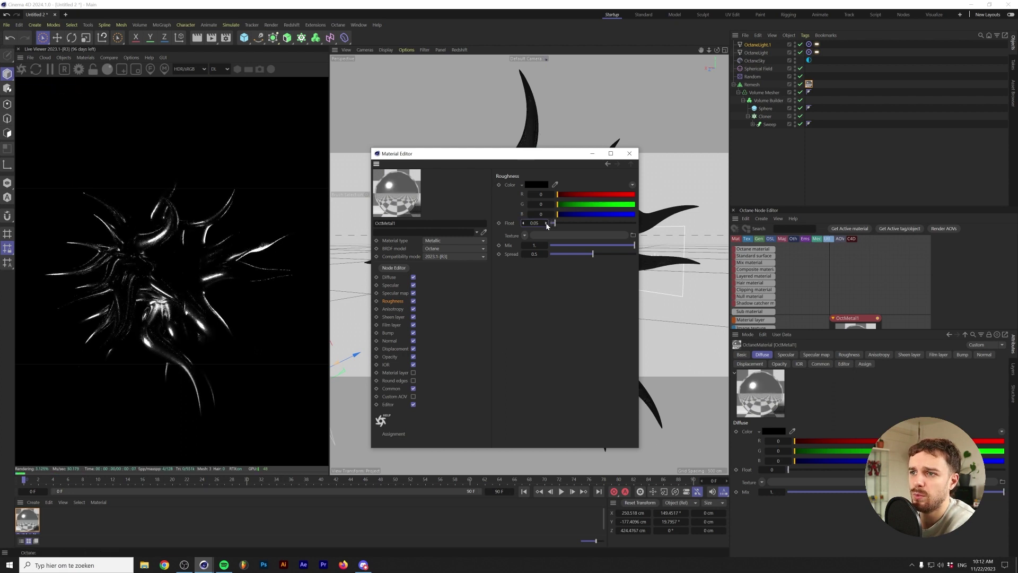
left_click(629, 153)
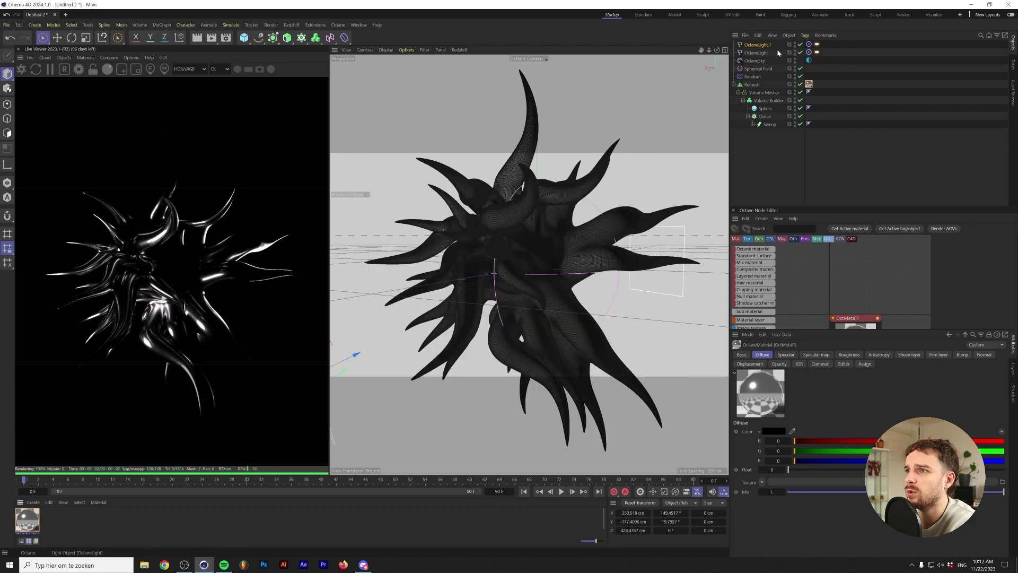
Duplicate the front area light and place the copy above the form at about X -373, Y 410, Z -286 cm
left_click(725, 50)
left_click(361, 357)
left_click_drag(358, 348, 358, 269, "ctrl")
left_click_drag(606, 242, 587, 209)
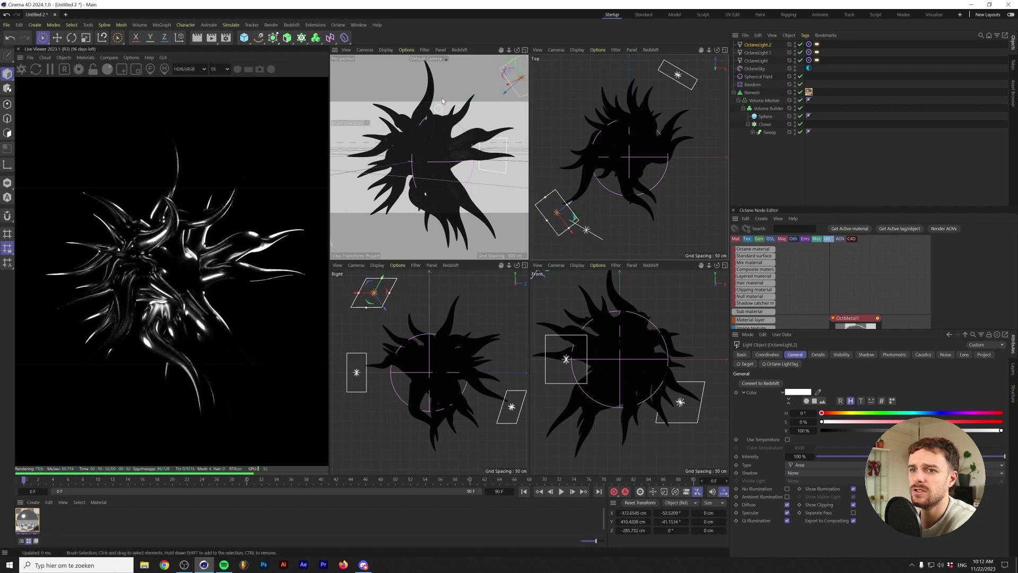
left_click(524, 50)
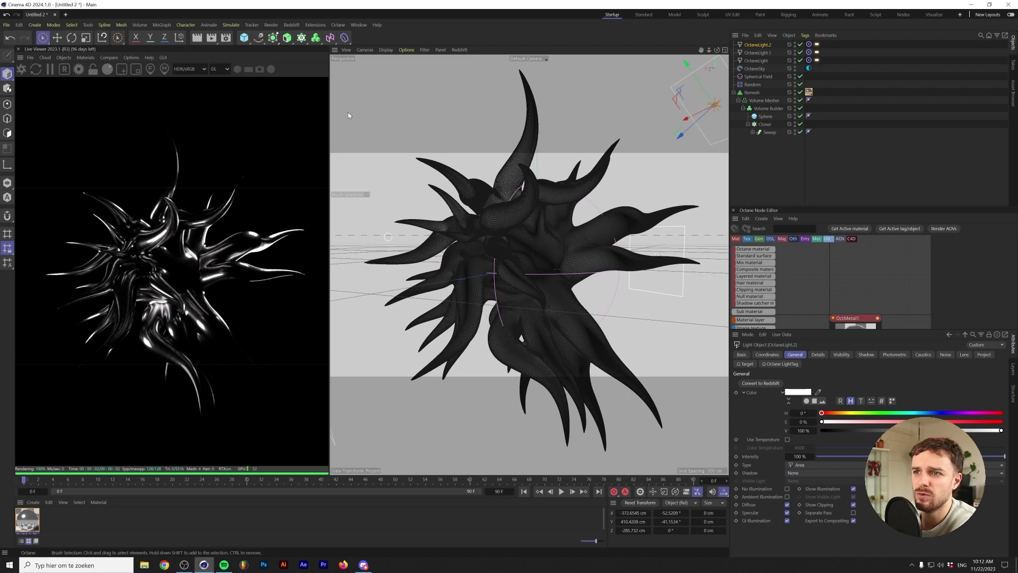
Add an Octane camera, look through it and orbit it to frame the whole form
left_click(64, 58)
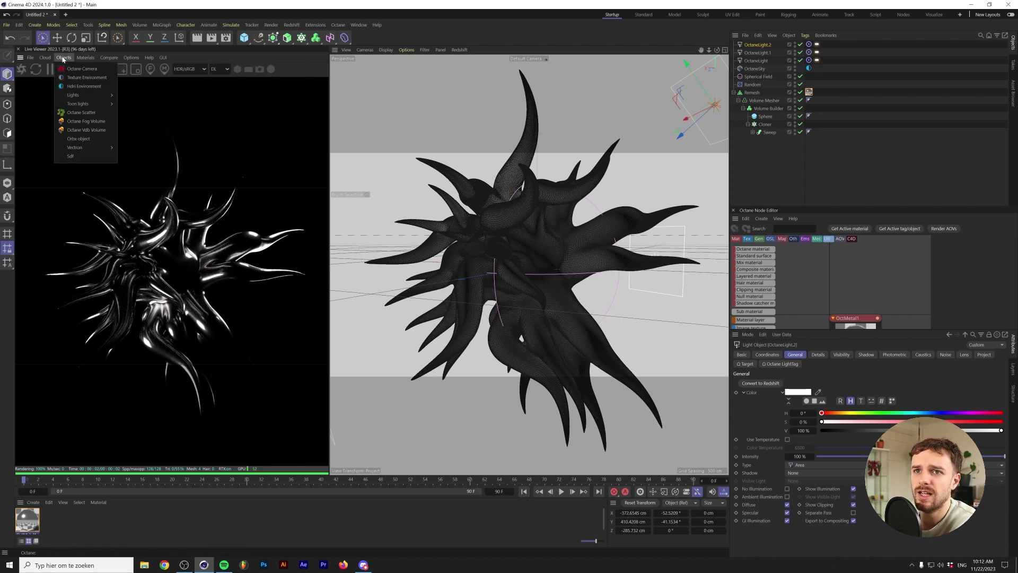
left_click(77, 68)
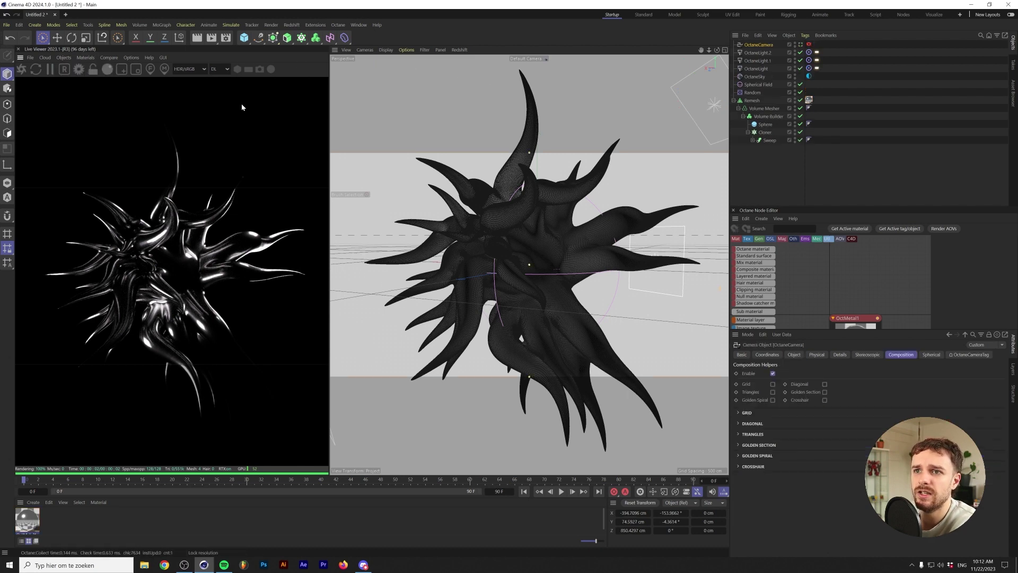
left_click(801, 44)
left_click_drag(514, 254, 507, 250, "alt")
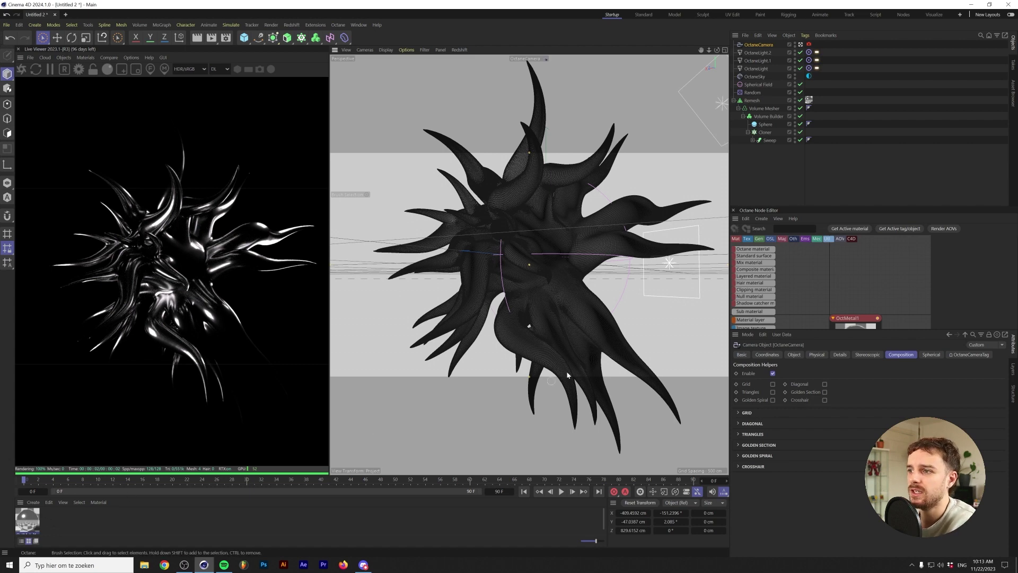
Add a Falloff map feeding a Gradient node to the metallic material and connect the gradient to its Specular input
double_click(29, 525)
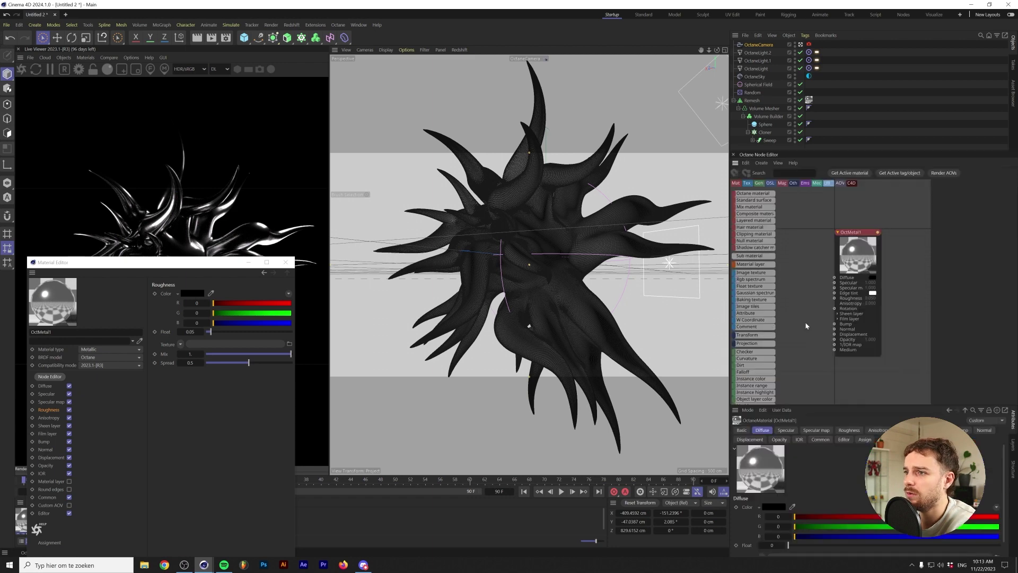
middle_click_drag(798, 328, 822, 334)
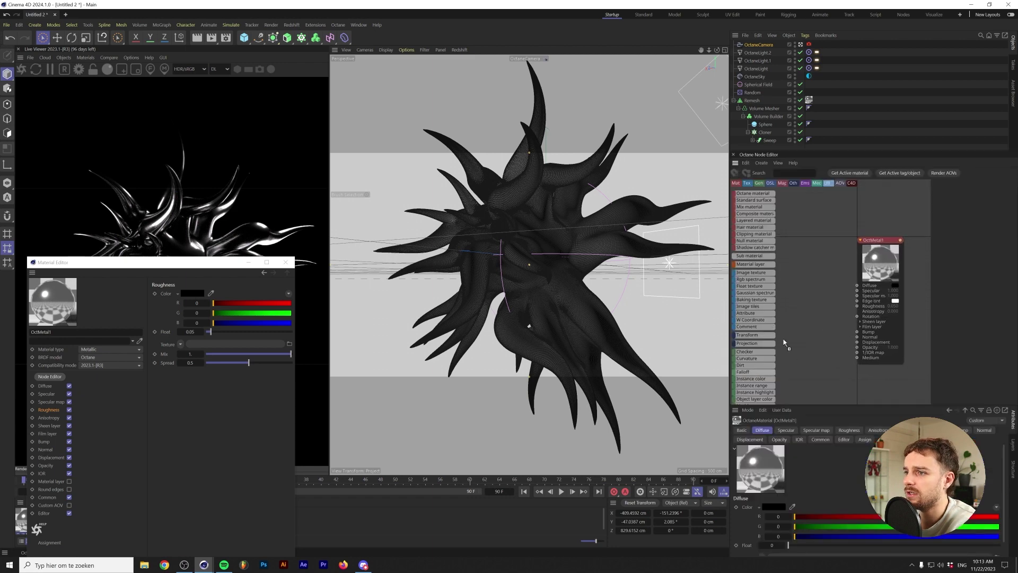
left_click_drag(789, 329, 789, 328)
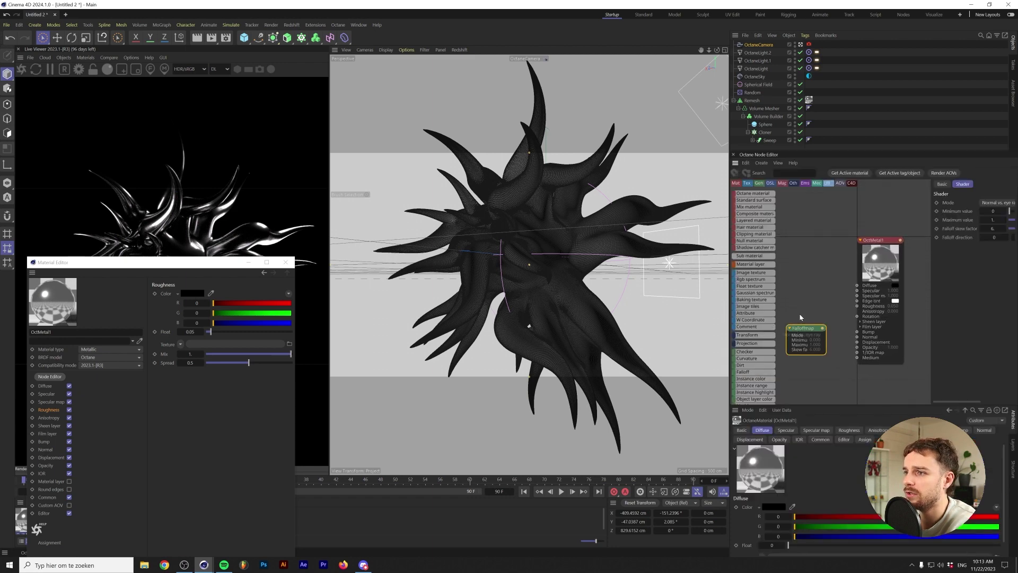
middle_click_drag(798, 324, 838, 321)
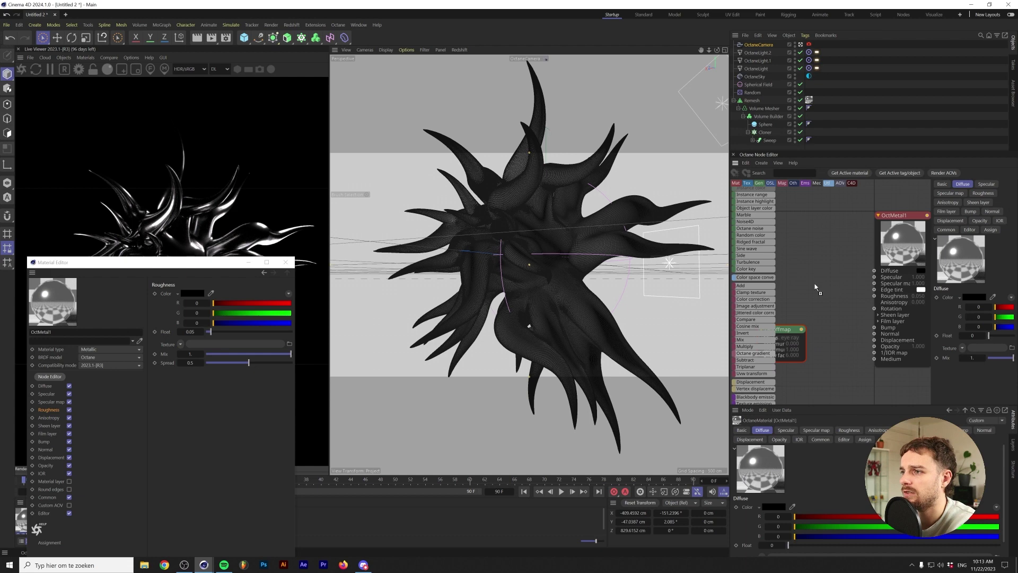
left_click_drag(815, 287, 814, 286)
left_click_drag(801, 329, 815, 297)
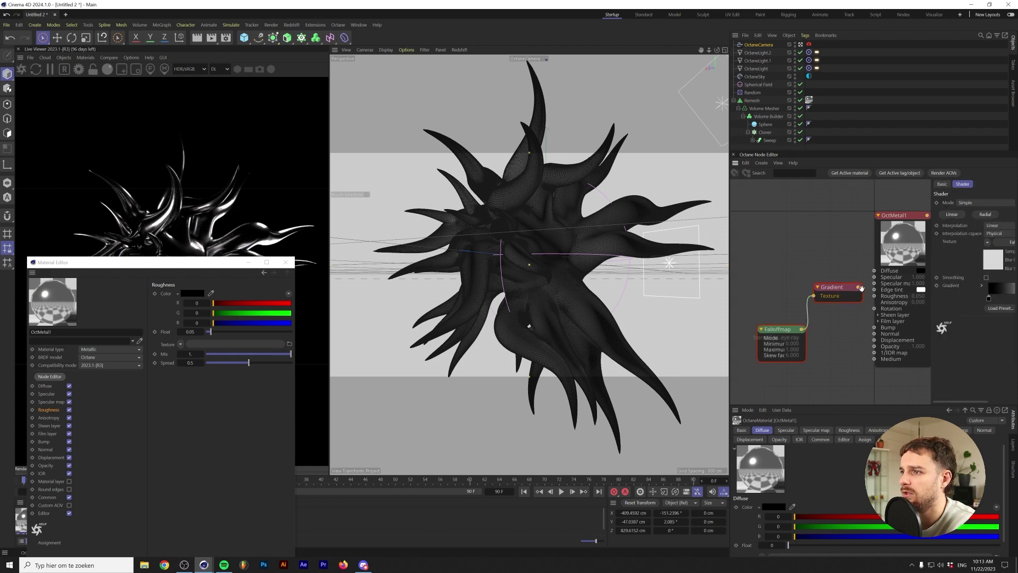
mouse_move(859, 288)
left_mouse_down()
mouse_move(863, 335)
mouse_move(872, 279)
left_mouse_up()
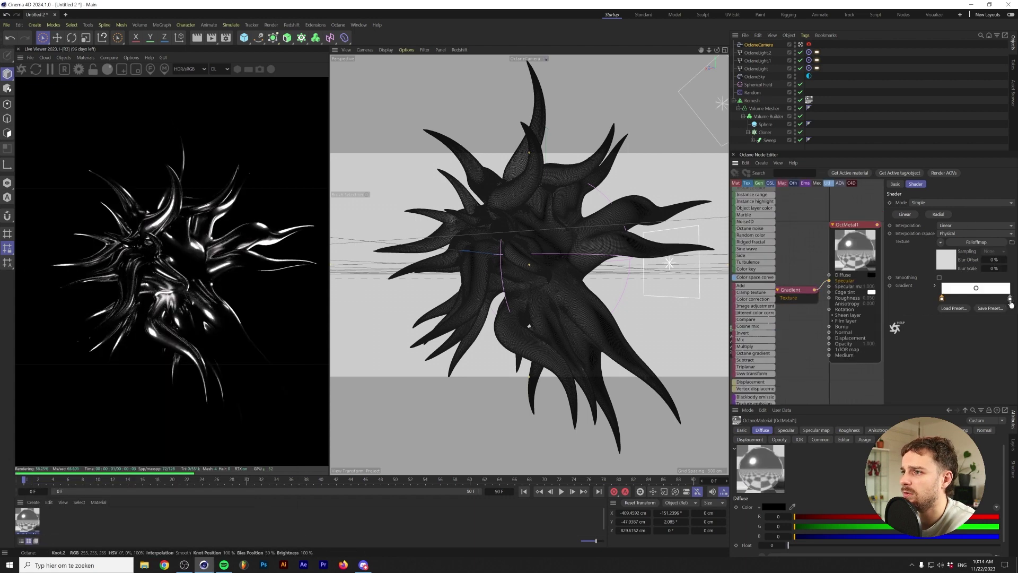
Make the gradient's end knot black and add a dark red knot at about 79%, keeping the start knot white
double_click(1010, 299)
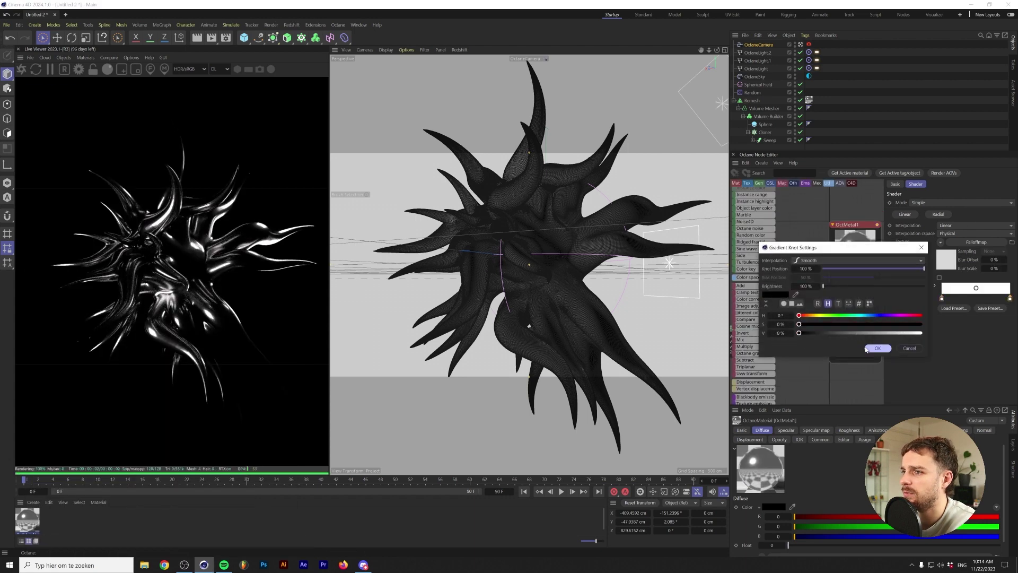
left_click(878, 348)
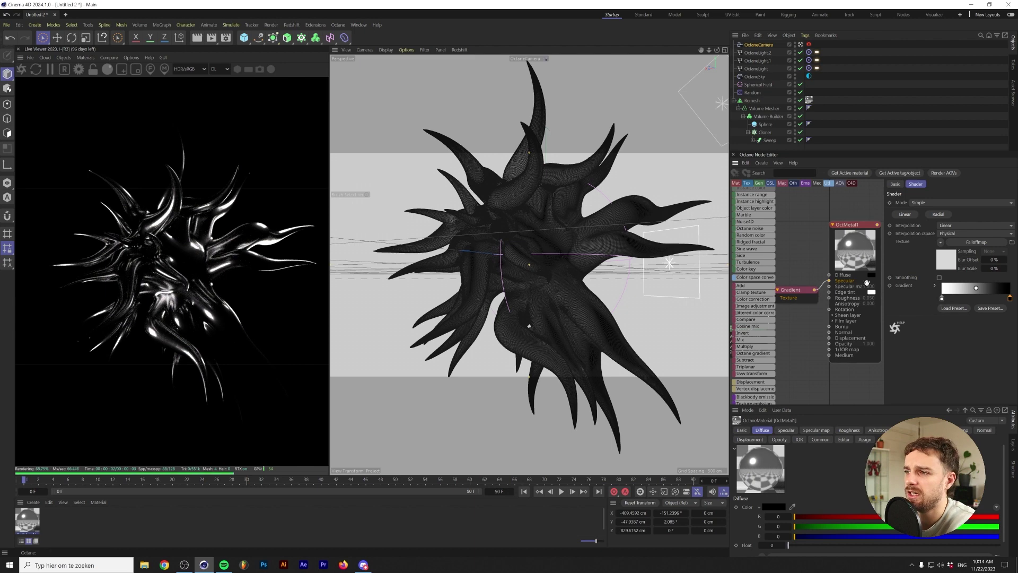
double_click(996, 299)
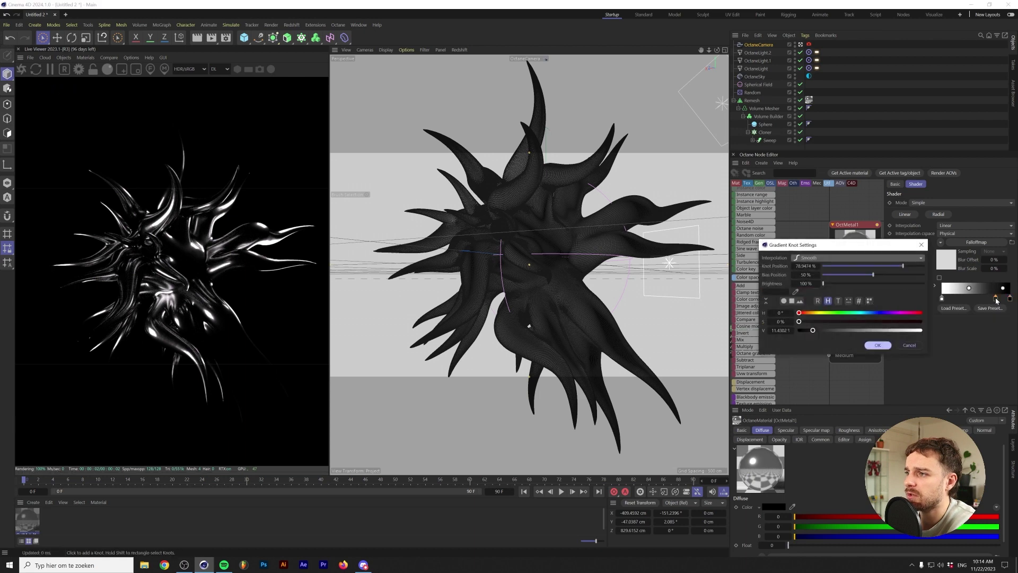
left_click_drag(807, 321, 884, 324)
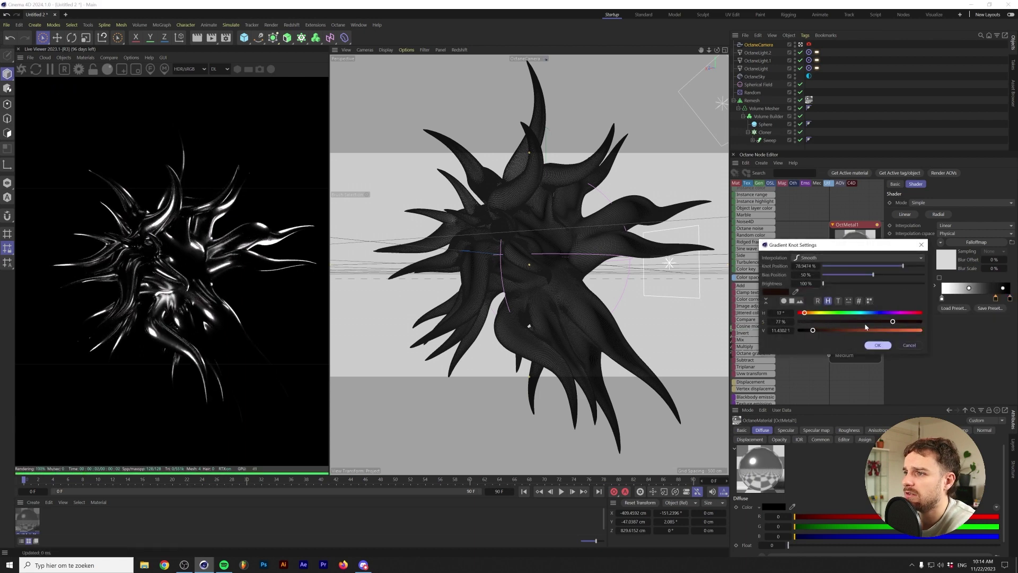
left_click_drag(805, 312, 828, 330)
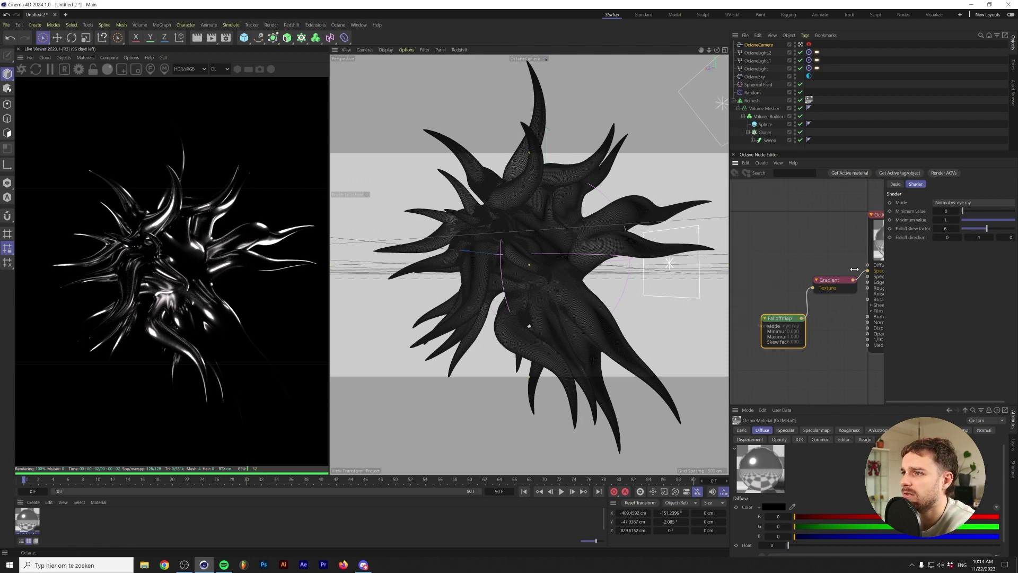
Set the Falloff map's skew factor to 3.08 and move the gradient's dark red knot closer to the white end
mouse_move(978, 230)
left_mouse_down()
mouse_move(948, 229)
mouse_move(976, 231)
left_mouse_up()
left_click(839, 279)
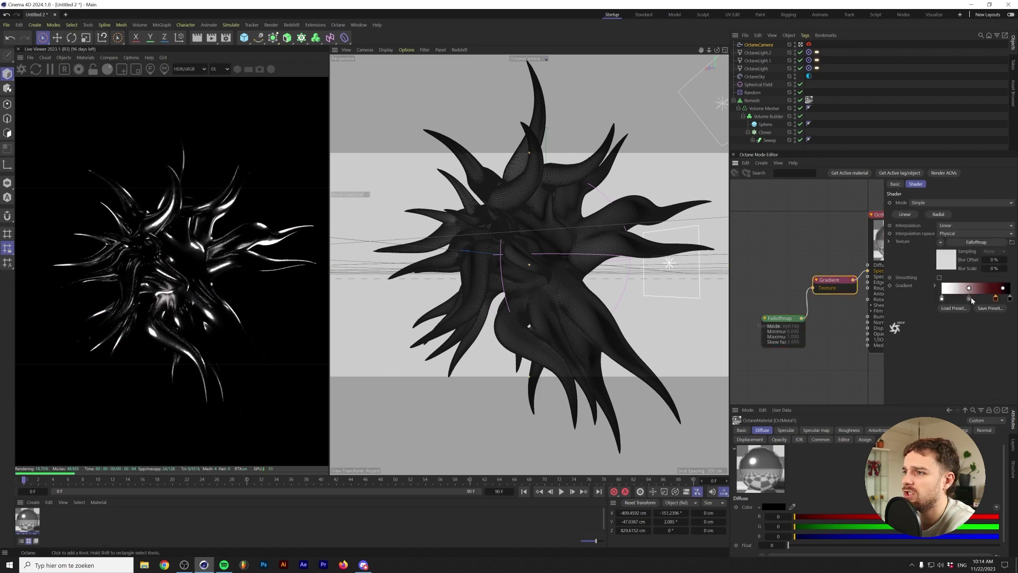
left_click_drag(995, 299, 965, 299)
double_click(965, 299)
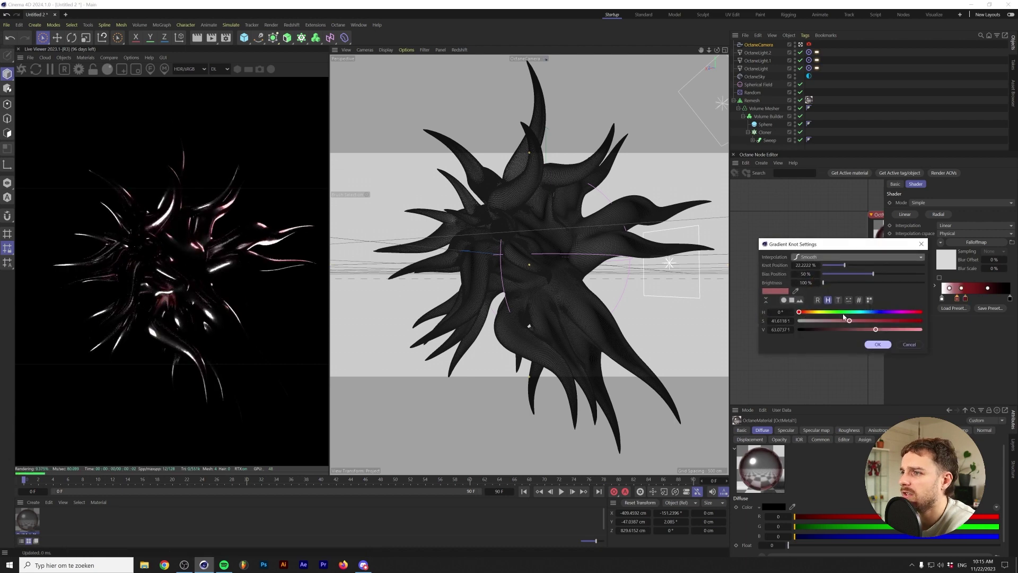
left_click_drag(846, 313, 874, 313)
left_click(908, 344)
key("ctrl+z")
left_click_drag(965, 299, 962, 299)
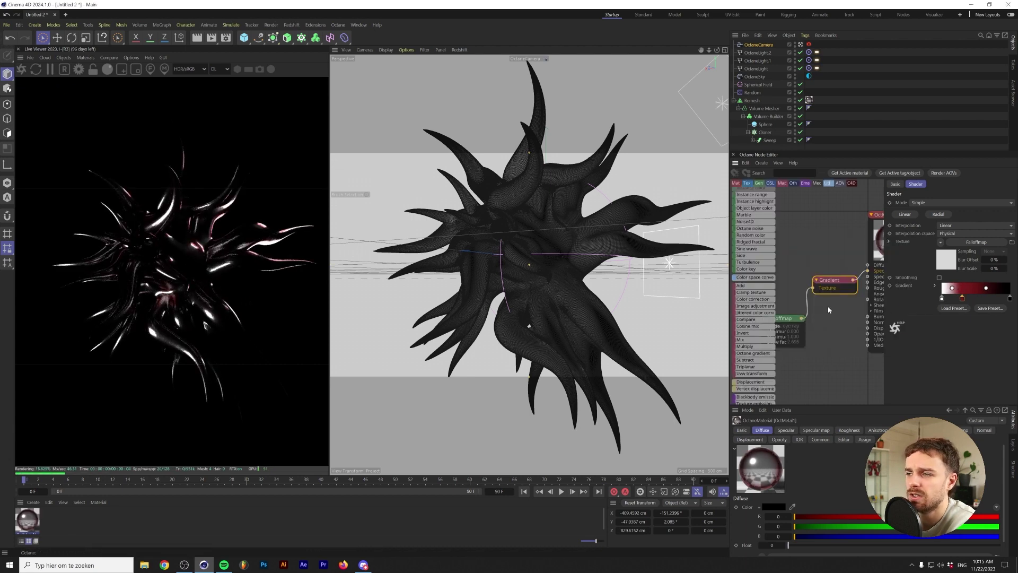
left_click(787, 320)
left_click_drag(975, 229, 976, 229)
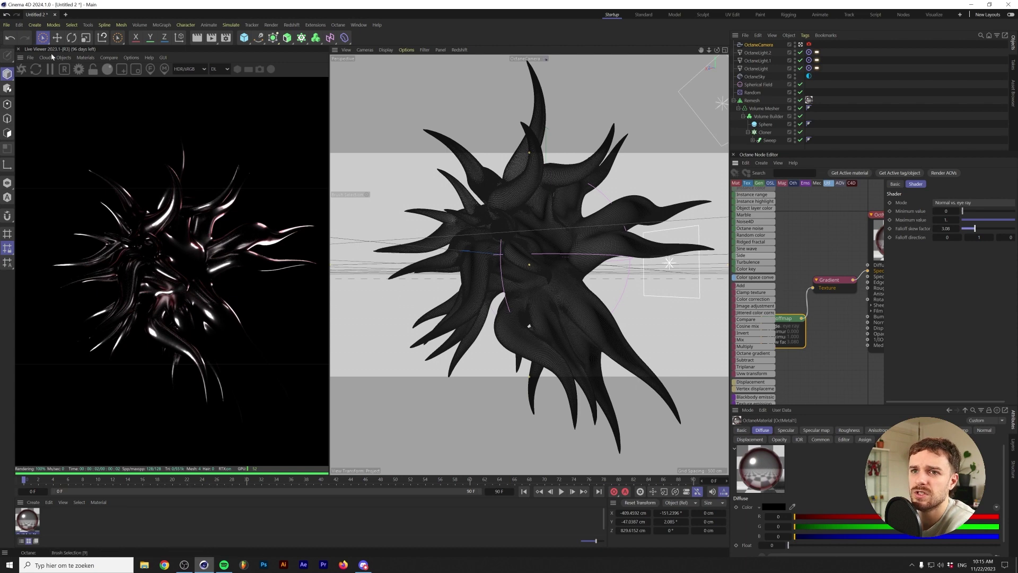
Set the light temperature of OctaneLight.2 to about 3650 for a warm orange tint
left_click(817, 52)
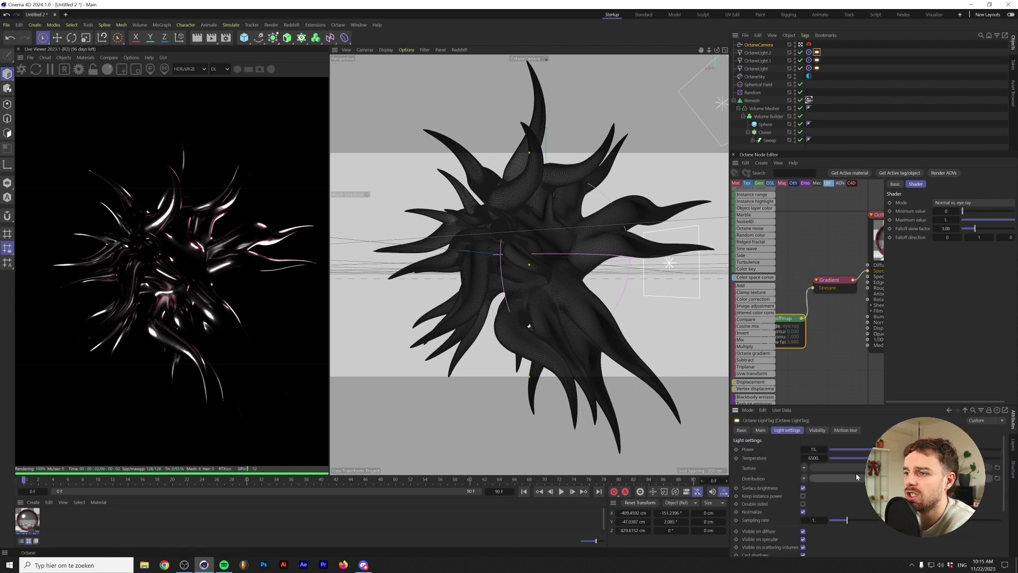
left_click_drag(918, 457, 877, 457)
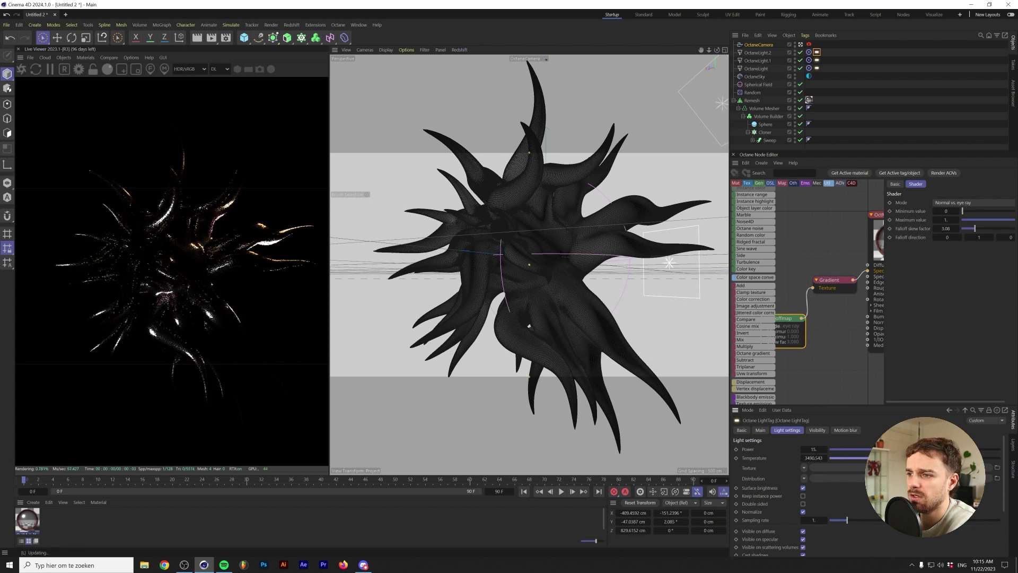
Enable the alpha channel in the Octane Direct lighting kernel settings
left_click(78, 69)
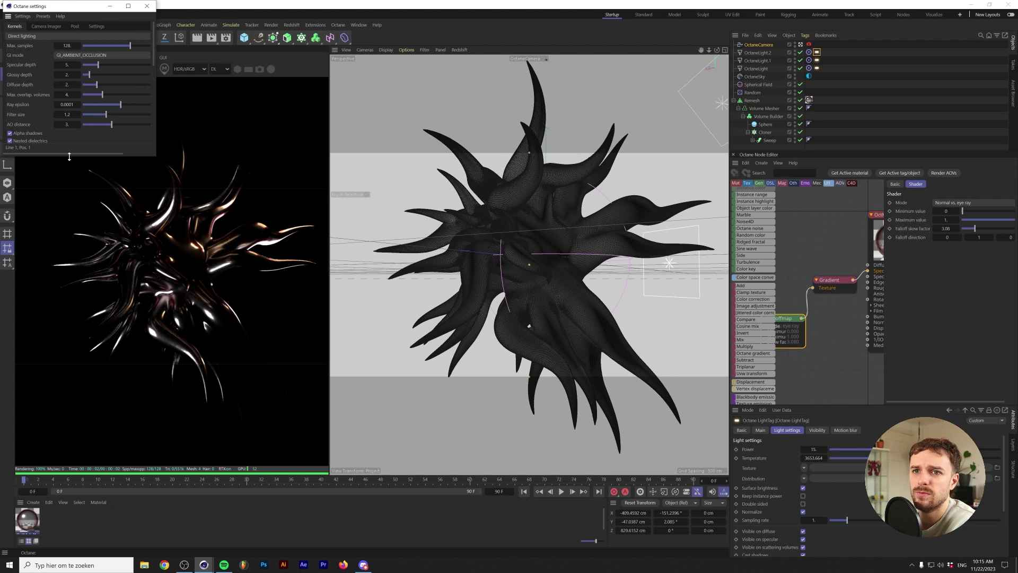
left_click_drag(69, 156, 69, 222)
left_click(32, 168)
left_click(33, 176)
Raise the kernel's specular depth, set its glossy depth to about 10 and close the Octane settings
left_click_drag(98, 65, 125, 69)
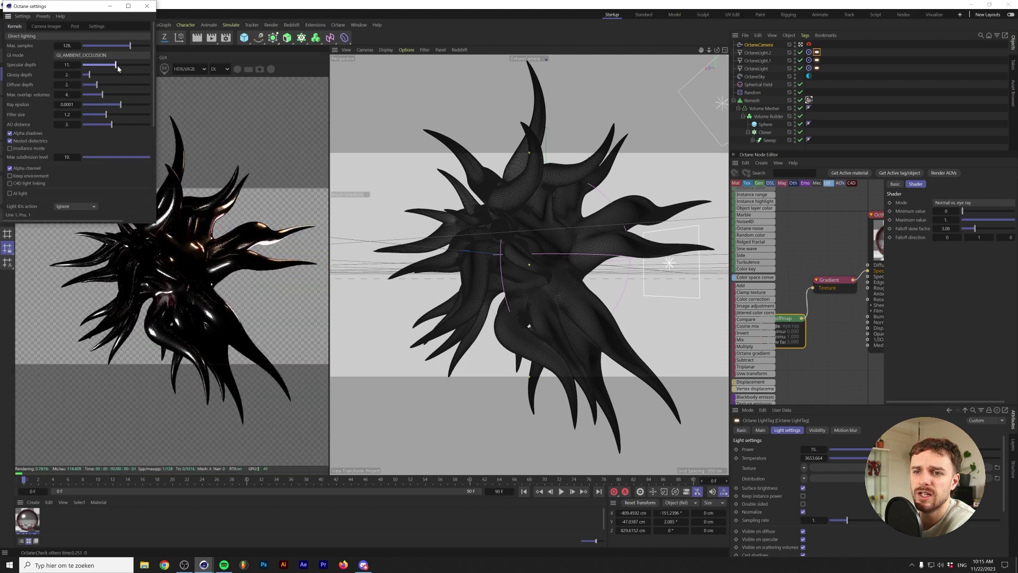
left_click_drag(89, 74, 112, 75)
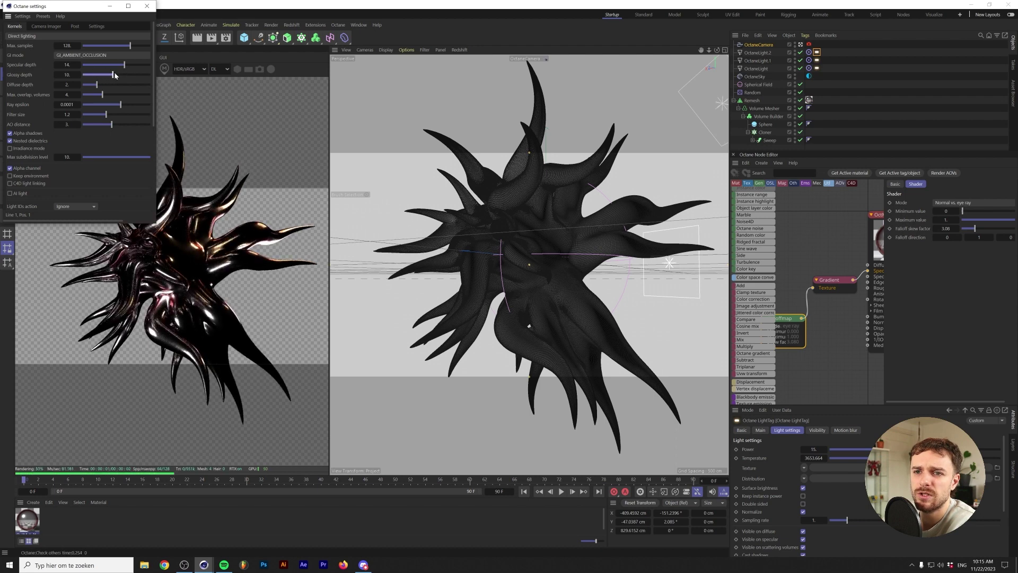
left_click_drag(122, 66, 115, 66)
left_click(112, 75)
left_click(147, 6)
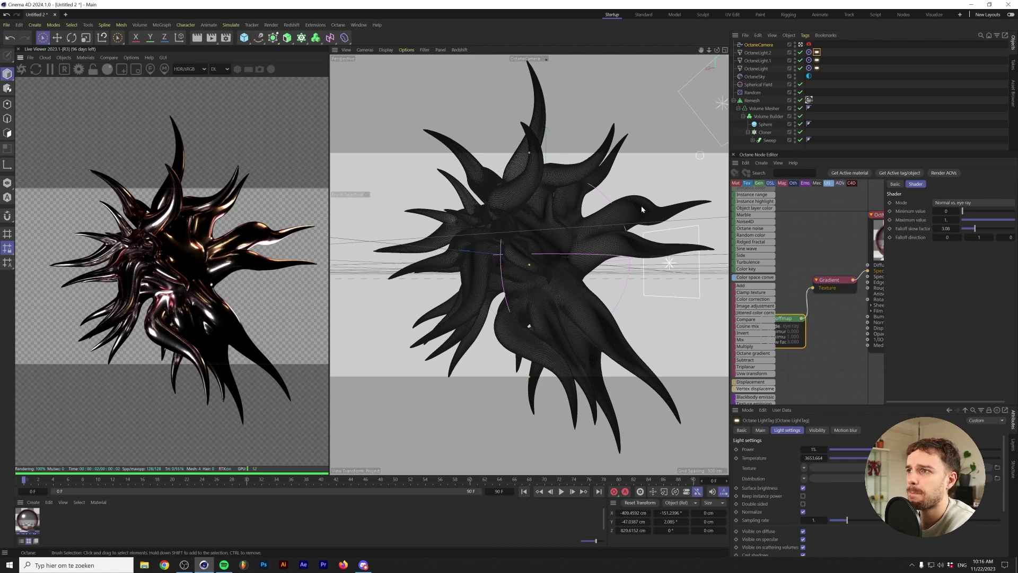
Orbit the Octane camera to about X -768, Y -14, Z -149 cm and show the four-view layout
left_click_drag(510, 265, 552, 285, "alt")
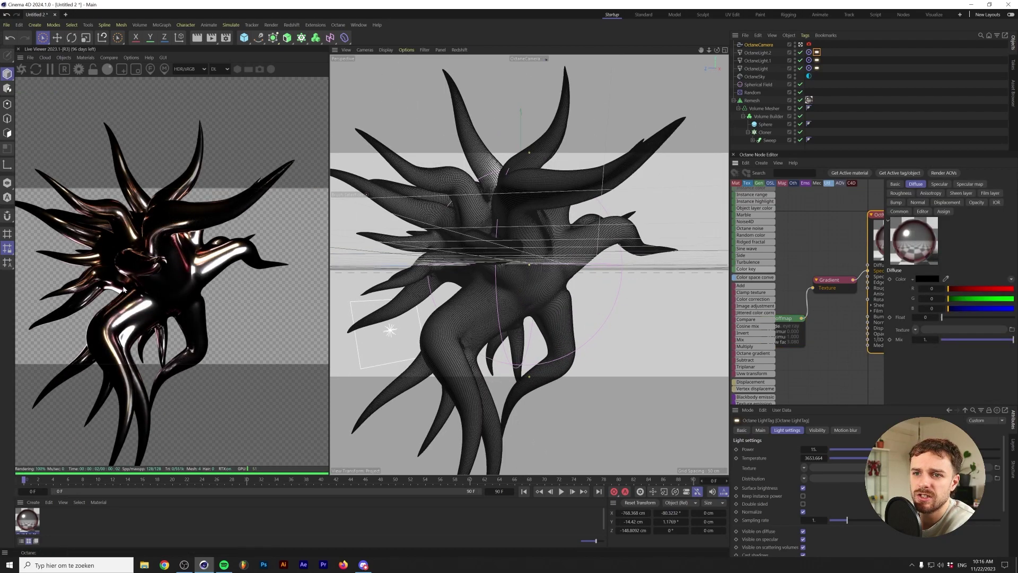
middle_click(642, 239)
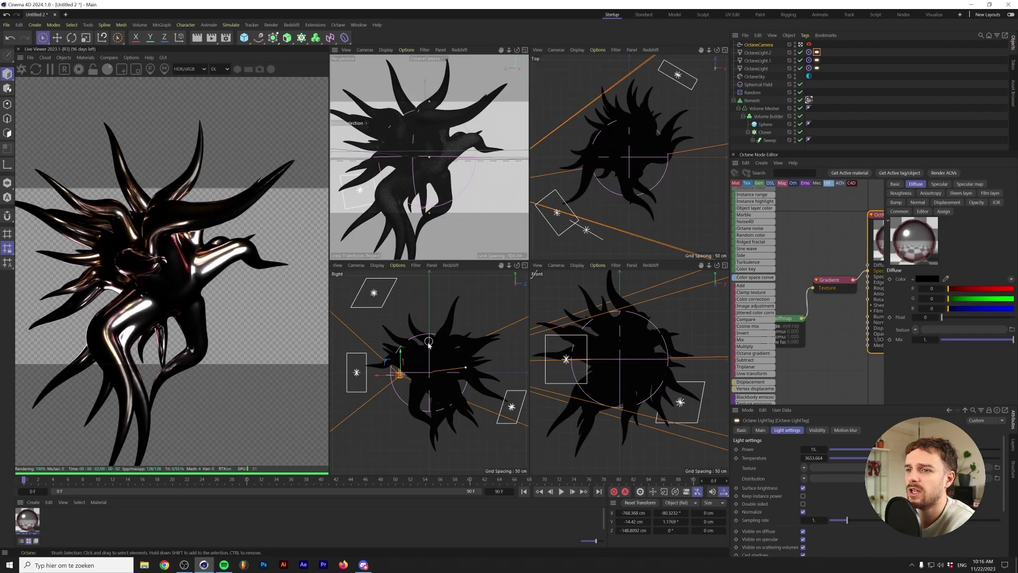
left_click(558, 215, "shift")
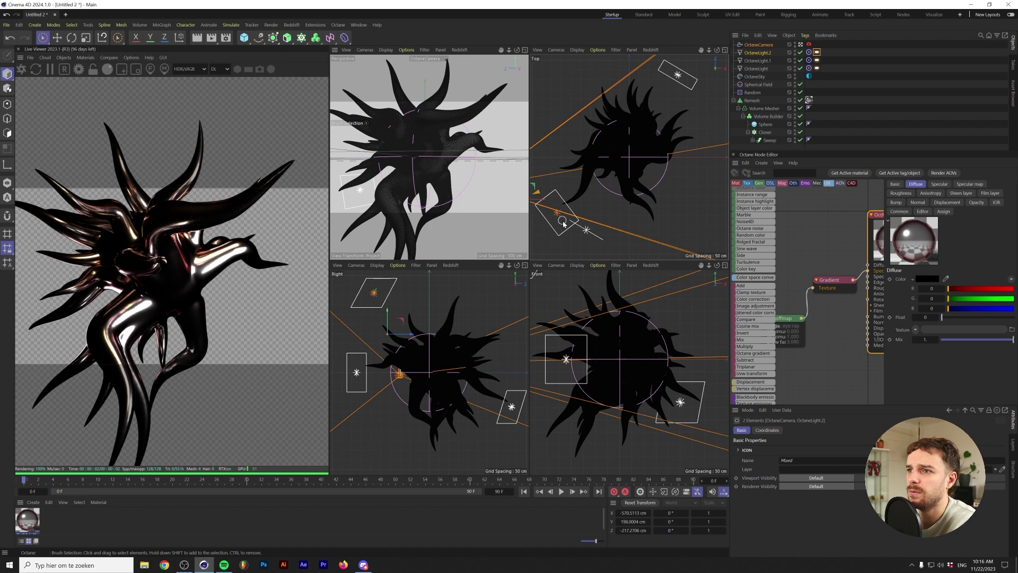
scroll(611, 177, "down", 4)
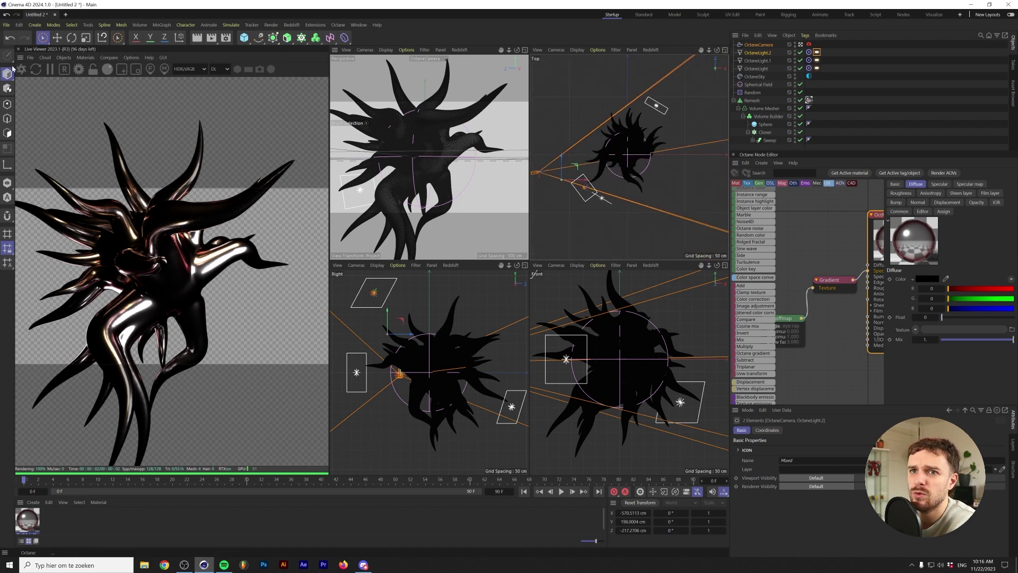
left_click(601, 198)
left_click_drag(608, 188, 666, 181, "ctrl")
key("Delete")
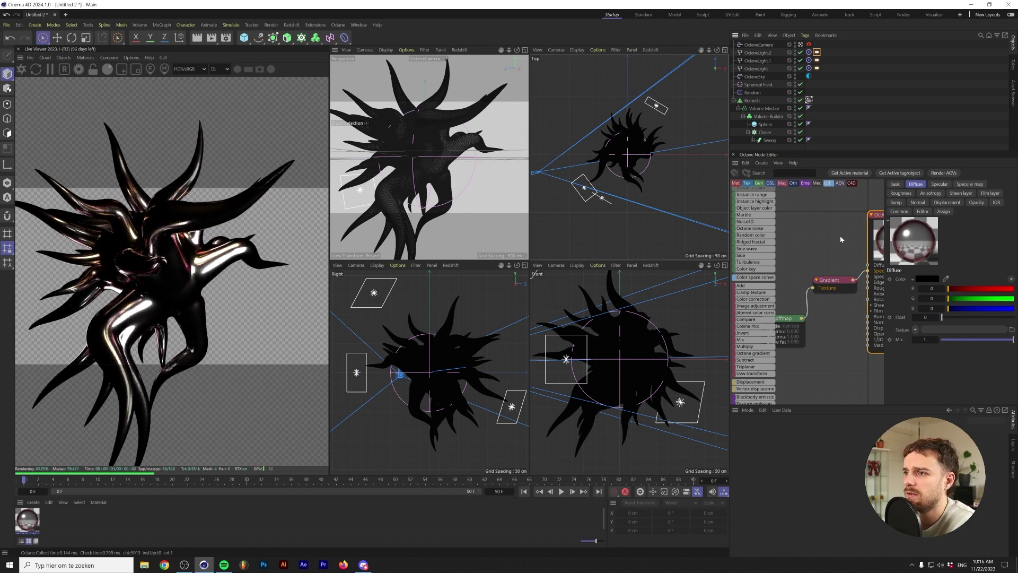
Set the metallic material's roughness float to about 0.044 after trying about 0.44
middle_click_drag(853, 237, 818, 245)
left_click_drag(832, 264, 831, 263)
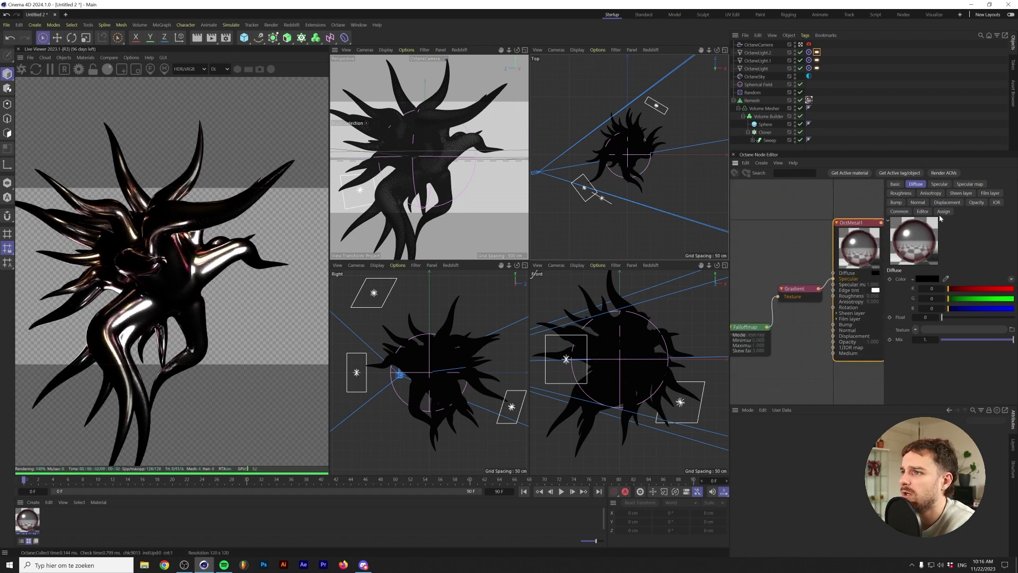
left_click(902, 193)
left_click_drag(943, 323, 975, 318)
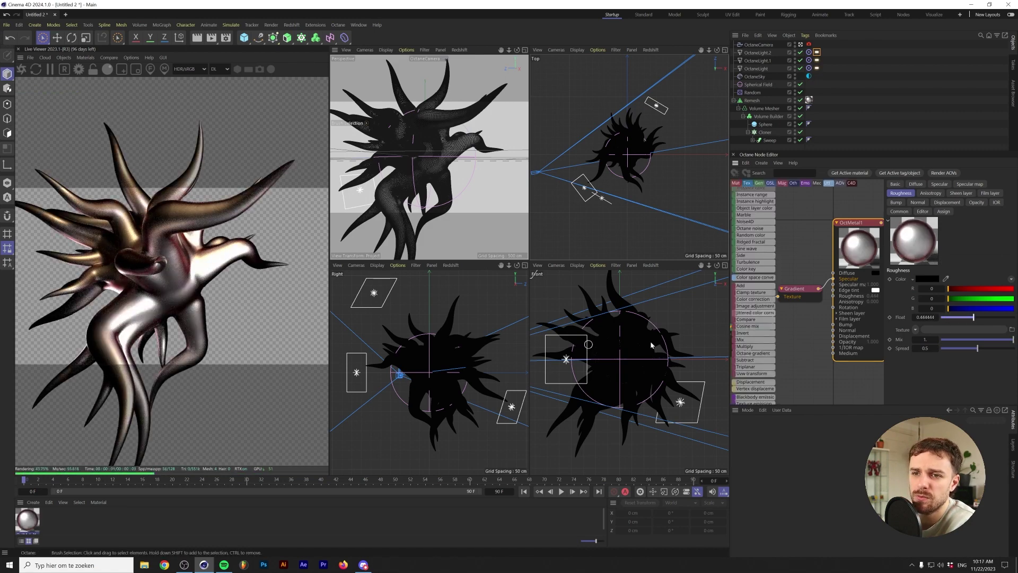
left_click_drag(973, 318, 945, 317)
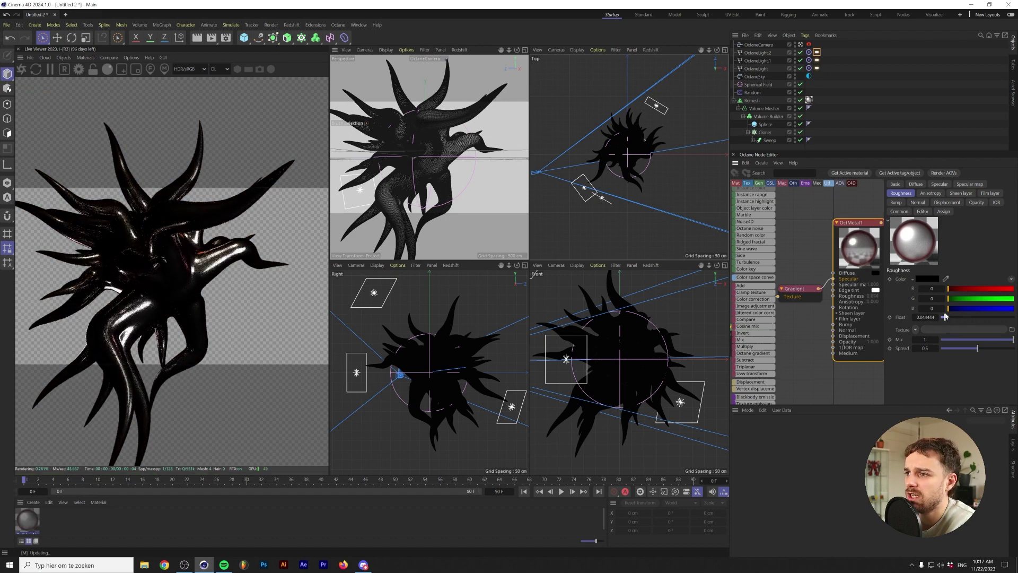